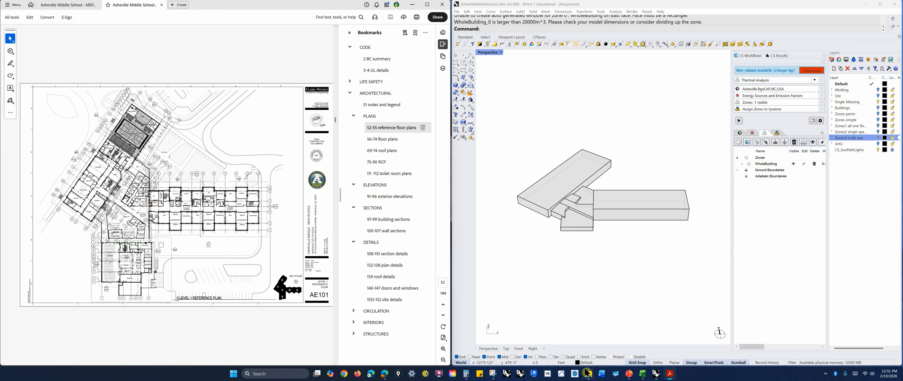
Switch to the HVAC for Larger Buildings presentation and move to its mechanical drawing slides
{"action": "mouse_move", "coordinate": [630, 374]}
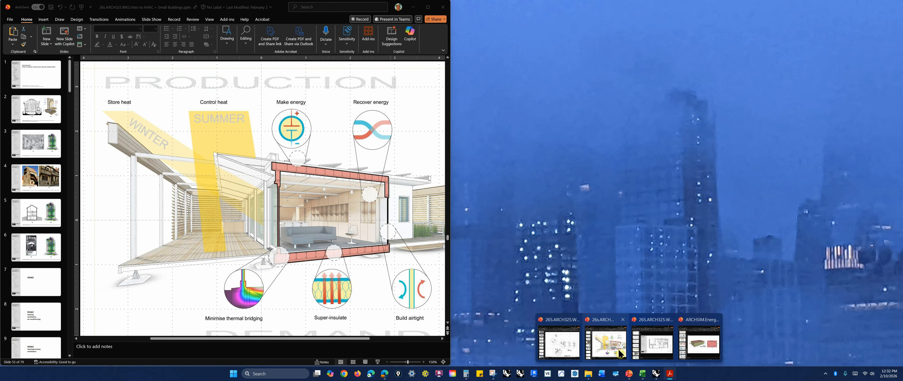
{"action": "mouse_move", "coordinate": [635, 354]}
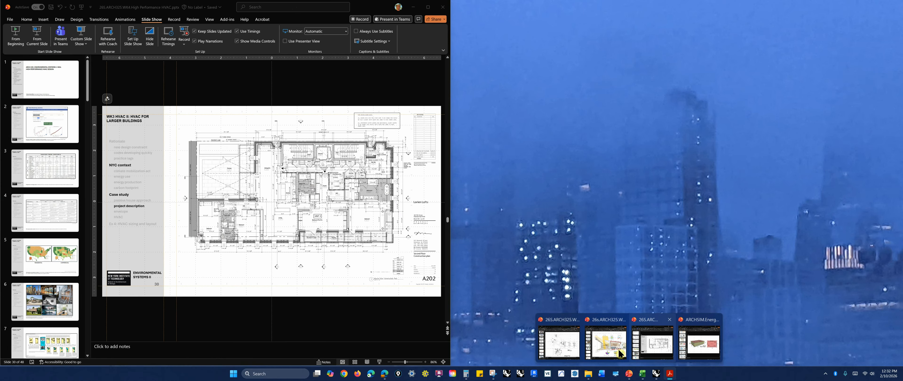
{"action": "left_click", "coordinate": [559, 342]}
{"action": "scroll", "coordinate": [40, 264], "scroll_direction": "down", "scroll_amount": 20}
{"action": "left_click", "coordinate": [40, 265]}
{"action": "scroll", "coordinate": [40, 265], "scroll_direction": "up", "scroll_amount": 20}
{"action": "scroll", "coordinate": [39, 265], "scroll_direction": "up", "scroll_amount": 1}
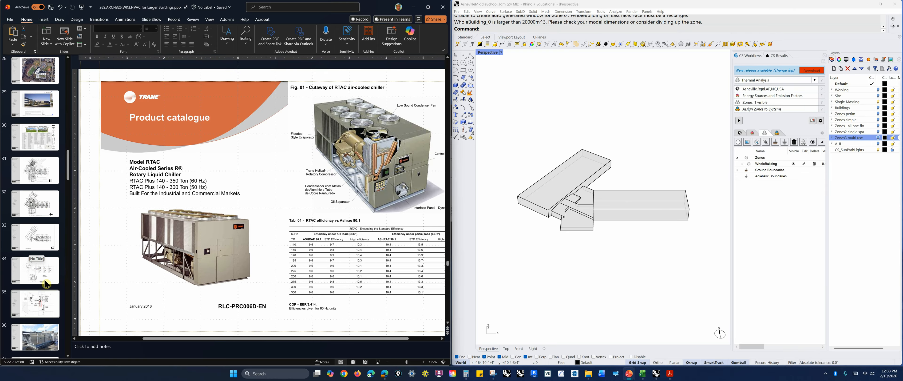
Browse the slides showing the mechanical roof plan, AHU riser diagram and the annotated ERV and AHU section
{"action": "left_click", "coordinate": [60, 297]}
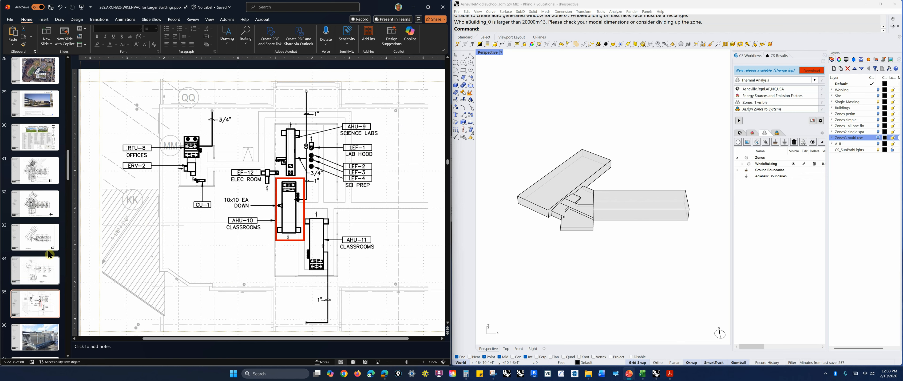
{"action": "left_click", "coordinate": [44, 238]}
{"action": "left_click", "coordinate": [46, 269]}
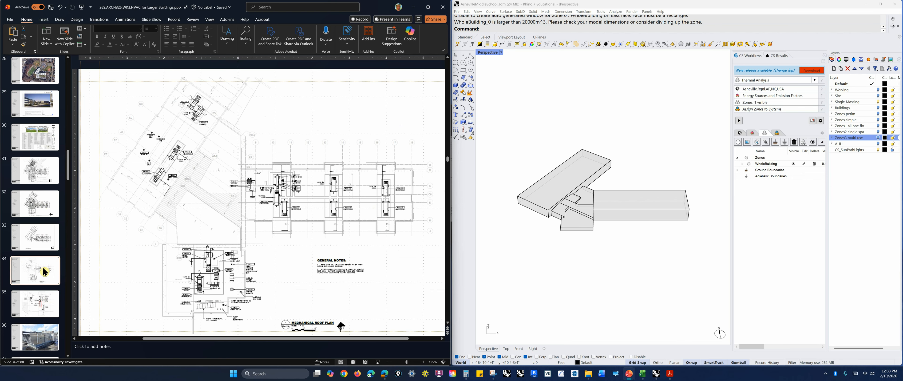
{"action": "left_click", "coordinate": [42, 300]}
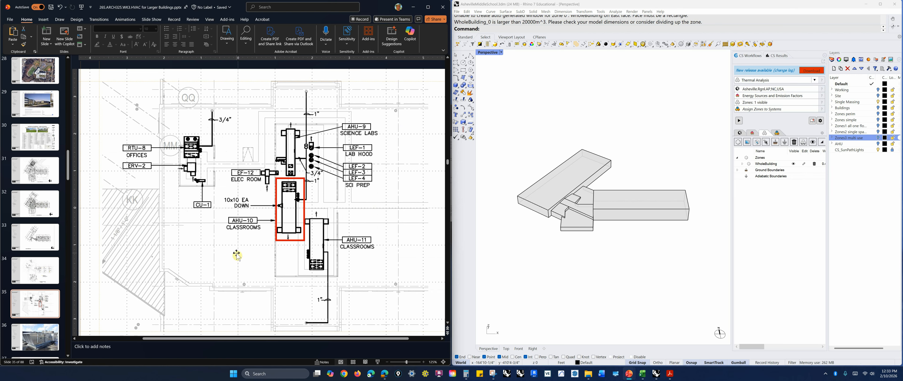
{"action": "scroll", "coordinate": [48, 319], "scroll_direction": "down", "scroll_amount": 1}
{"action": "left_click", "coordinate": [38, 266]}
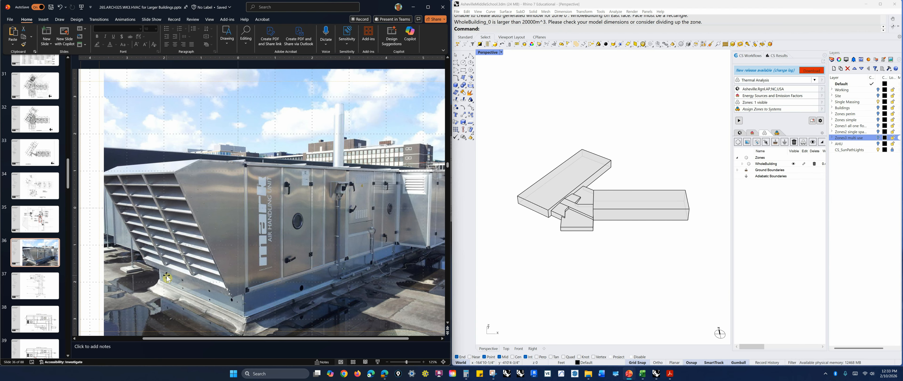
{"action": "left_click", "coordinate": [40, 298]}
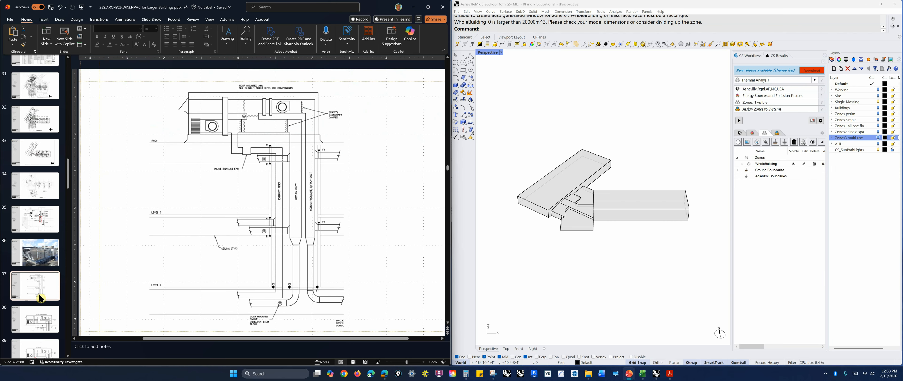
{"action": "scroll", "coordinate": [40, 298], "scroll_direction": "down", "scroll_amount": 2}
{"action": "left_click", "coordinate": [39, 266]}
{"action": "left_click", "coordinate": [40, 297]}
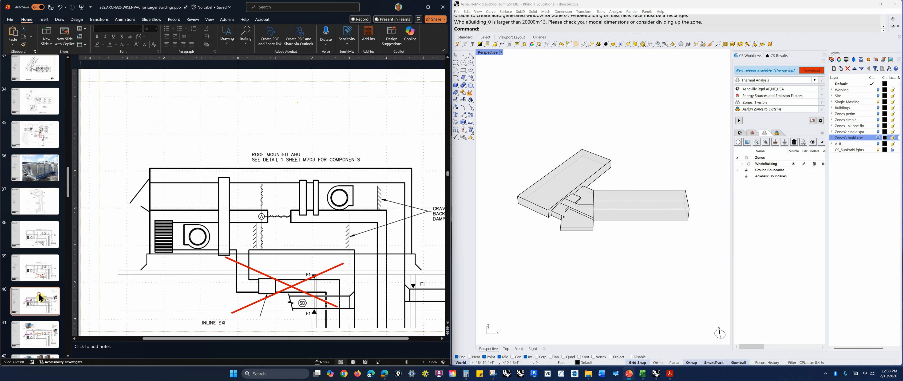
{"action": "scroll", "coordinate": [40, 294], "scroll_direction": "down", "scroll_amount": 1}
{"action": "left_click", "coordinate": [38, 292]}
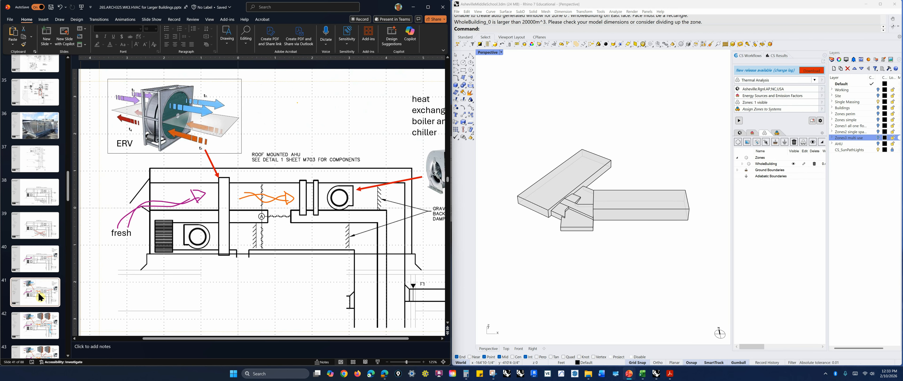
{"action": "scroll", "coordinate": [38, 292], "scroll_direction": "down", "scroll_amount": 2}
{"action": "left_click", "coordinate": [39, 293]}
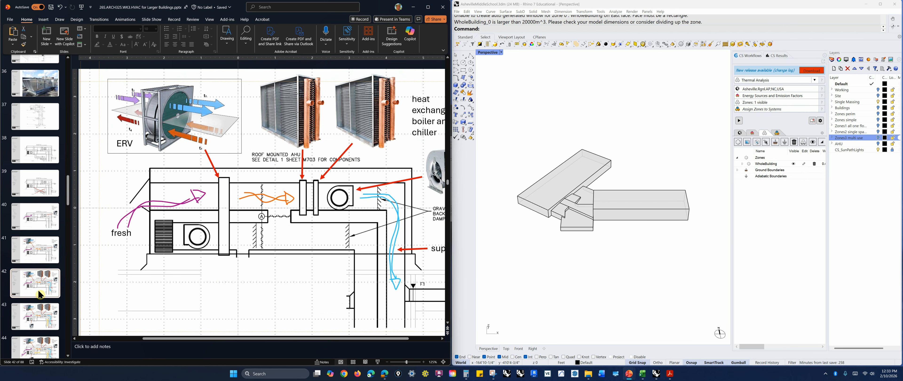
Browse the following slides with the floor ductwork plans and the central plant section and equipment drawings
{"action": "scroll", "coordinate": [39, 291], "scroll_direction": "down", "scroll_amount": 3}
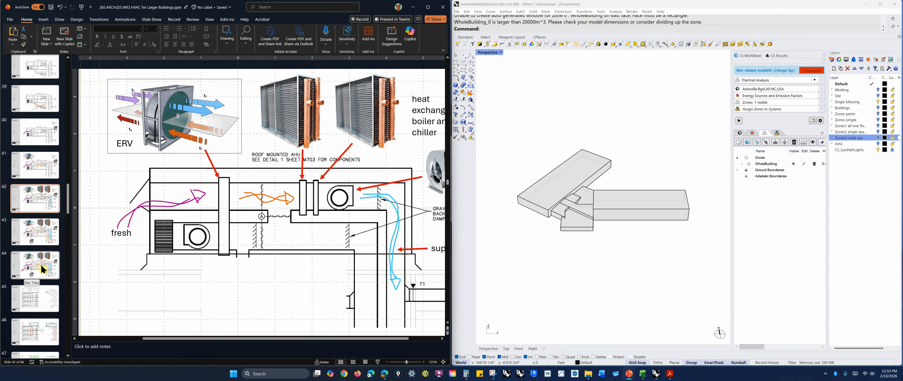
{"action": "scroll", "coordinate": [40, 294], "scroll_direction": "down", "scroll_amount": 4}
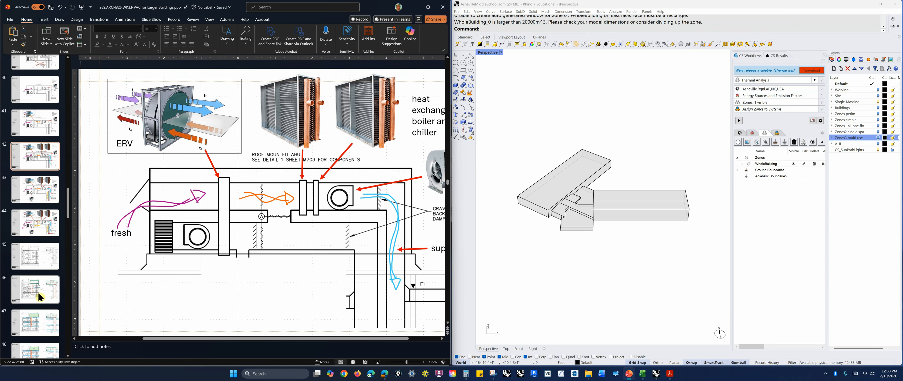
{"action": "left_click", "coordinate": [38, 307]}
{"action": "scroll", "coordinate": [39, 305], "scroll_direction": "down", "scroll_amount": 2}
{"action": "left_click", "coordinate": [41, 298]}
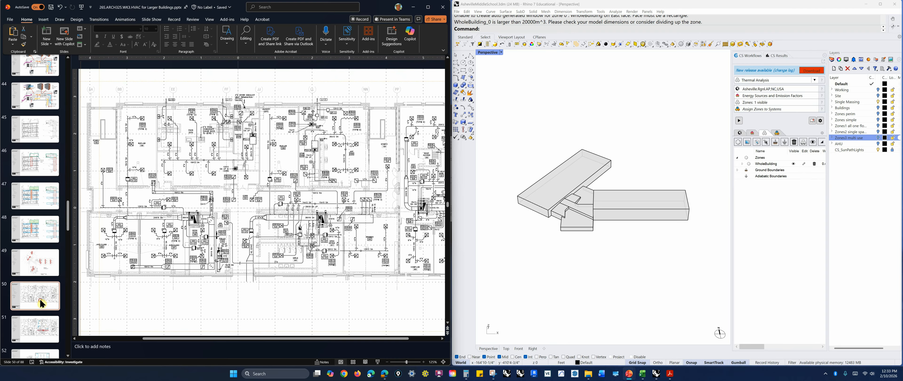
{"action": "scroll", "coordinate": [43, 302], "scroll_direction": "down", "scroll_amount": 3}
{"action": "key", "text": "Down"}
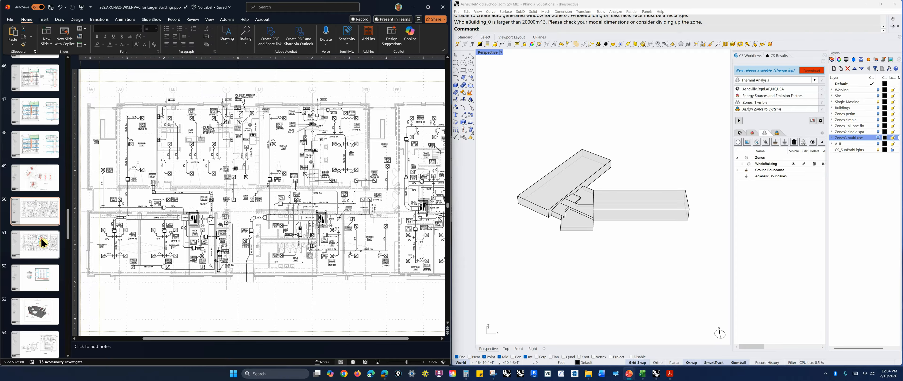
{"action": "scroll", "coordinate": [41, 317], "scroll_direction": "down", "scroll_amount": 1}
{"action": "left_click", "coordinate": [40, 315]}
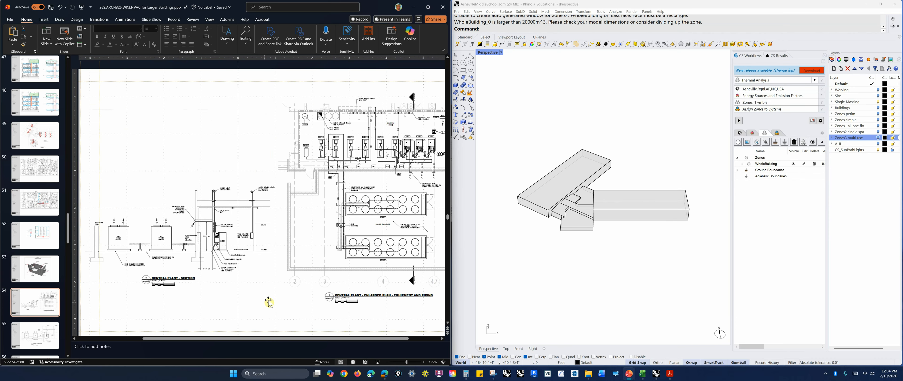
{"action": "left_click", "coordinate": [50, 348]}
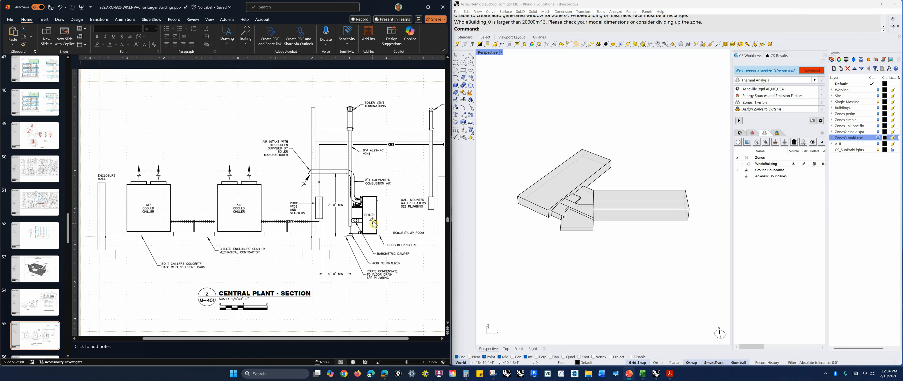
{"action": "scroll", "coordinate": [50, 322], "scroll_direction": "down", "scroll_amount": 1}
{"action": "left_click", "coordinate": [50, 323]}
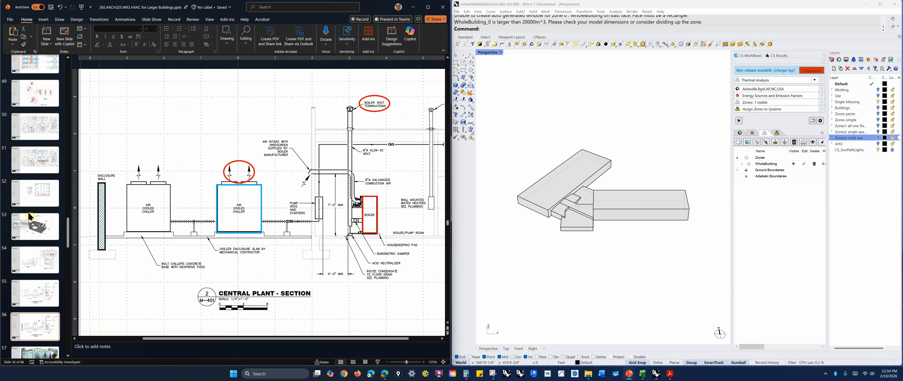
{"action": "scroll", "coordinate": [53, 260], "scroll_direction": "down", "scroll_amount": 2}
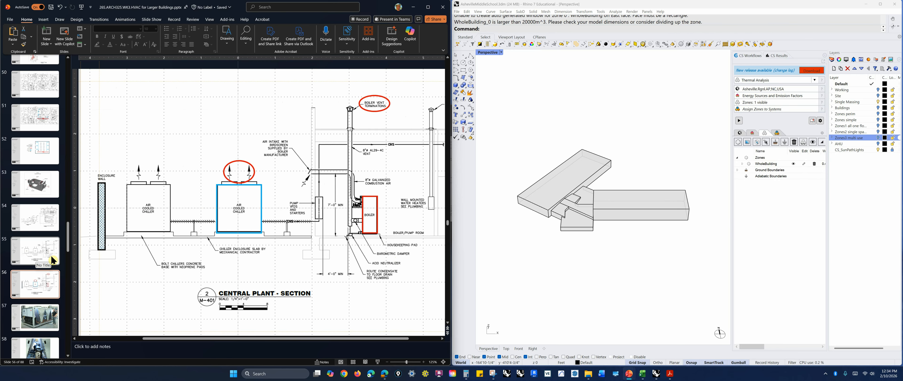
Examine the building massing model from different angles in the perspective viewport
{"action": "left_click", "coordinate": [621, 154]}
{"action": "mouse_move", "coordinate": [621, 154]}
{"action": "right_mouse_down"}
{"action": "mouse_move", "coordinate": [639, 178]}
{"action": "mouse_move", "coordinate": [627, 165]}
{"action": "right_mouse_up"}
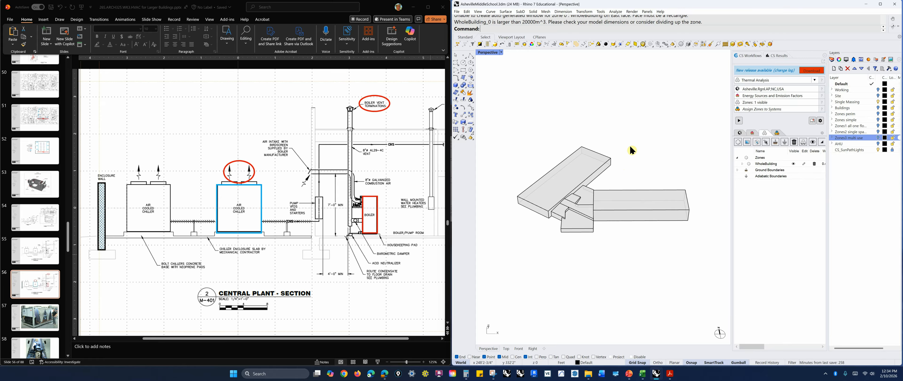
{"action": "mouse_move", "coordinate": [631, 232]}
{"action": "right_mouse_down"}
{"action": "mouse_move", "coordinate": [622, 222]}
{"action": "mouse_move", "coordinate": [631, 242]}
{"action": "right_mouse_up"}
{"action": "scroll", "coordinate": [53, 260], "scroll_direction": "down", "scroll_amount": 5}
{"action": "scroll", "coordinate": [52, 261], "scroll_direction": "down", "scroll_amount": 5}
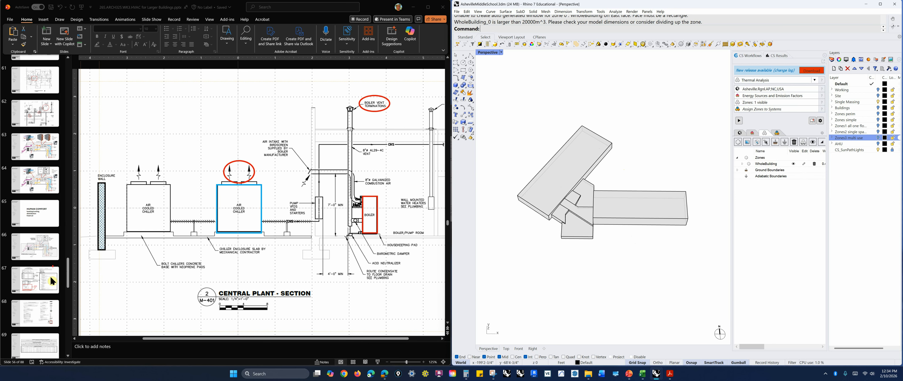
Display the slide with the 2012 Appendix B building code summary
{"action": "left_click", "coordinate": [38, 201]}
{"action": "left_click", "coordinate": [31, 193]}
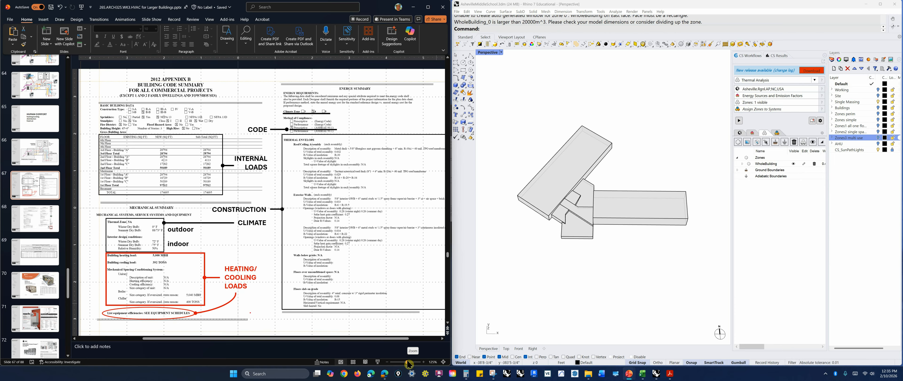
Restore the Full Building snapshot view of the massing model
{"action": "right_click_drag", "start_coordinate": [678, 290], "coordinate": [659, 280]}
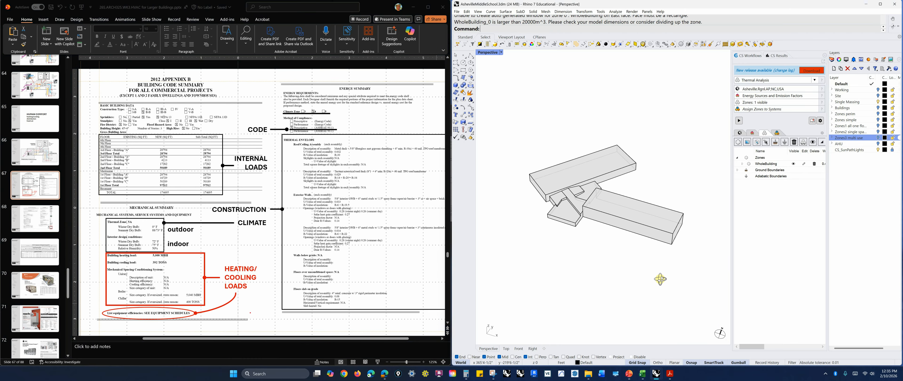
{"action": "mouse_move", "coordinate": [628, 262]}
{"action": "right_mouse_down"}
{"action": "mouse_move", "coordinate": [641, 285]}
{"action": "mouse_move", "coordinate": [639, 266]}
{"action": "right_mouse_up"}
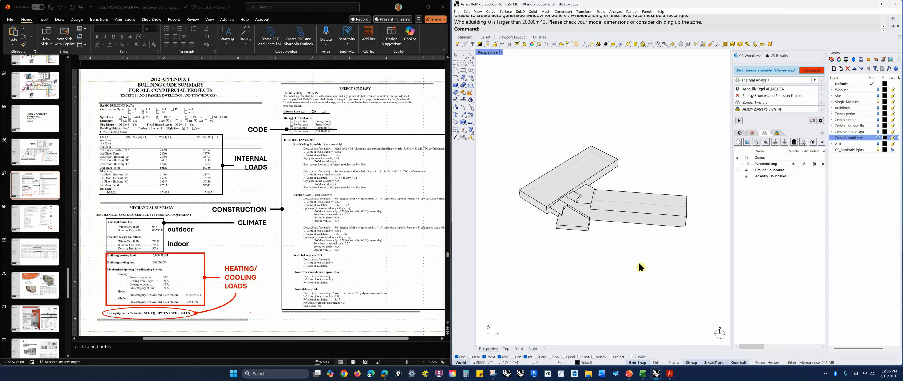
{"action": "right_click_drag", "start_coordinate": [640, 268], "coordinate": [632, 266]}
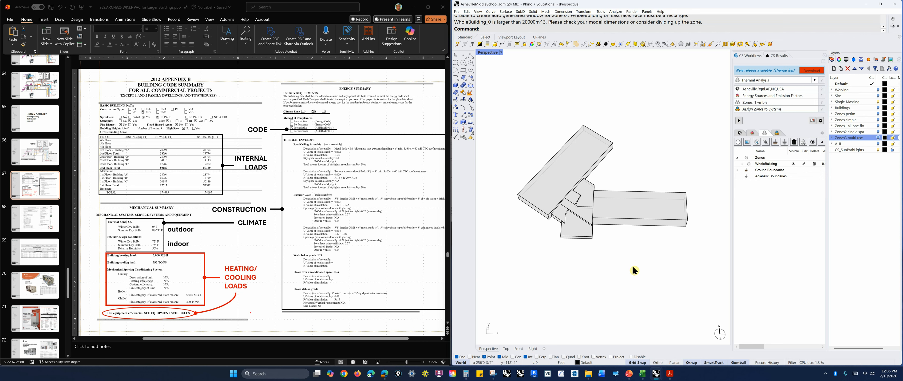
{"action": "left_click", "coordinate": [890, 59]}
{"action": "double_click", "coordinate": [854, 104]}
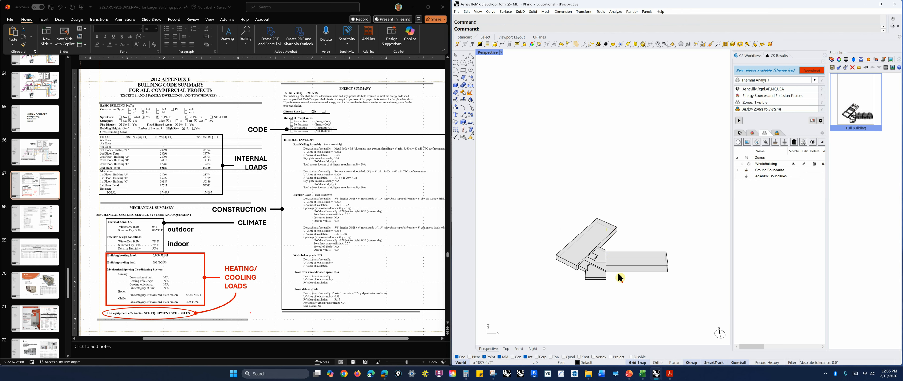
Temporarily turn on the Site layer to view the surrounding terrain and buildings, then hide it again
{"action": "scroll", "coordinate": [620, 288], "scroll_direction": "up", "scroll_amount": 8}
{"action": "scroll", "coordinate": [709, 267], "scroll_direction": "down", "scroll_amount": 3}
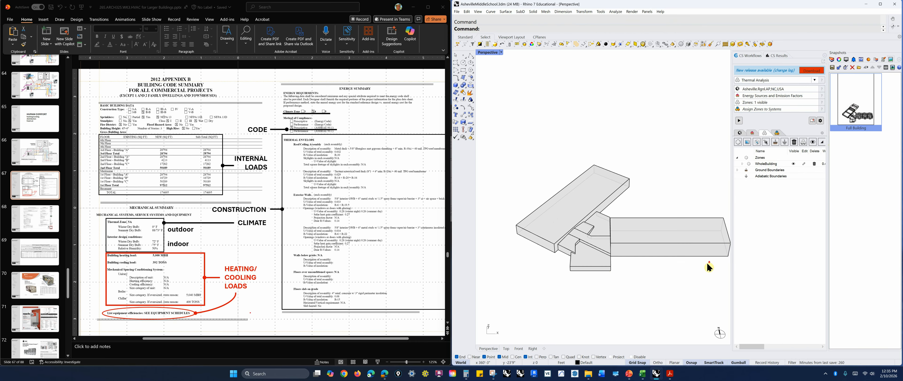
{"action": "scroll", "coordinate": [572, 268], "scroll_direction": "down", "scroll_amount": 1}
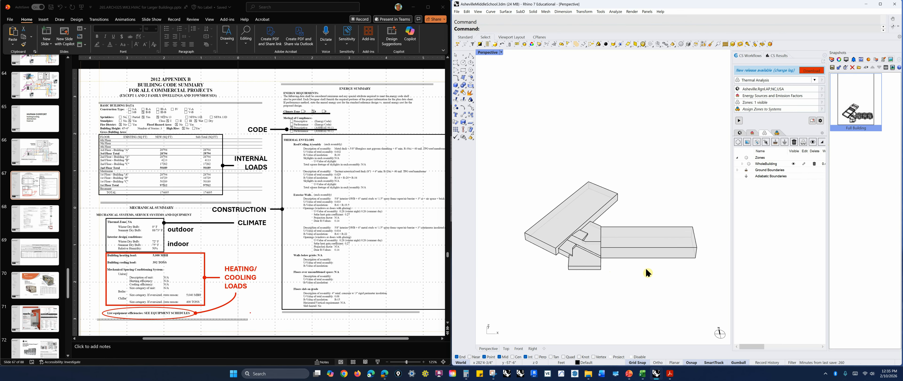
{"action": "scroll", "coordinate": [654, 274], "scroll_direction": "up", "scroll_amount": 1}
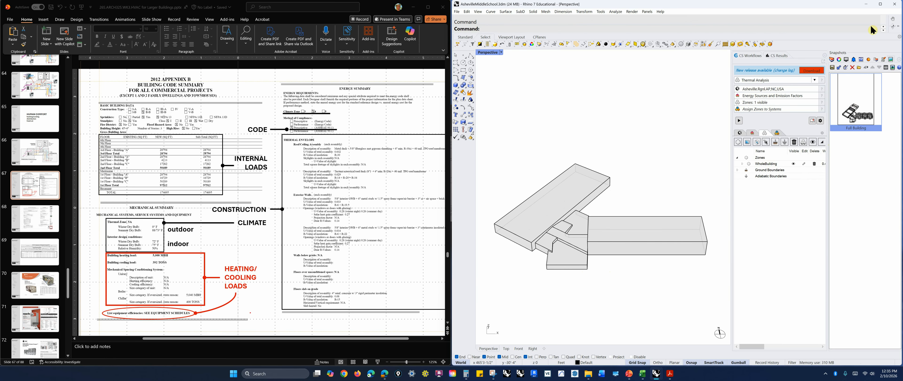
{"action": "left_click", "coordinate": [832, 59]}
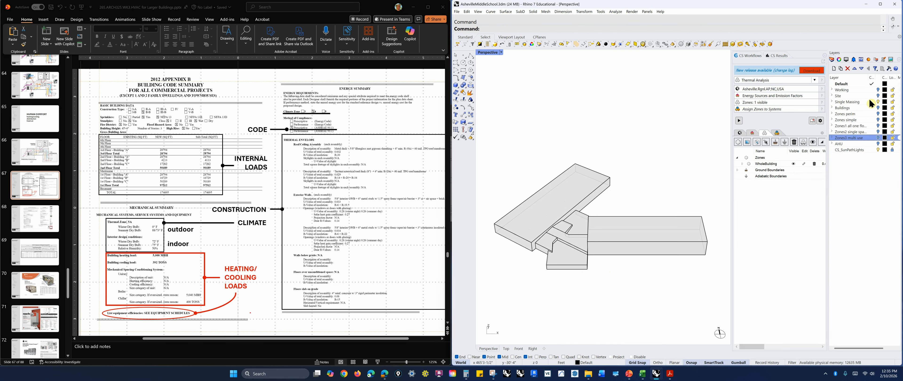
{"action": "left_click", "coordinate": [878, 96]}
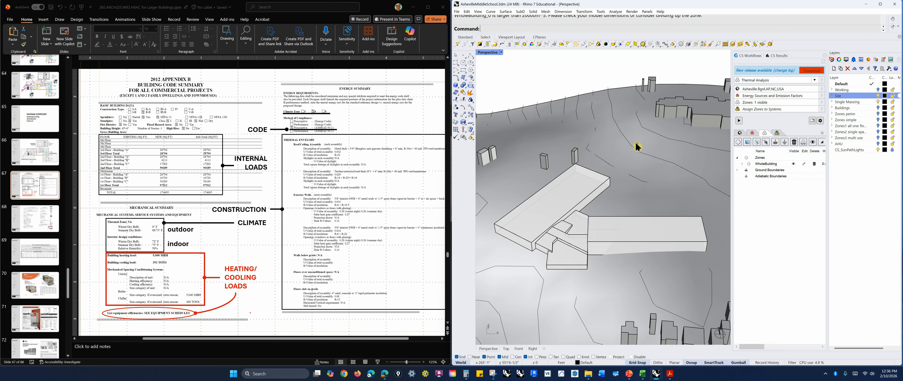
{"action": "scroll", "coordinate": [637, 147], "scroll_direction": "down", "scroll_amount": 2}
{"action": "scroll", "coordinate": [630, 159], "scroll_direction": "down", "scroll_amount": 5}
{"action": "mouse_move", "coordinate": [630, 182]}
{"action": "right_mouse_down"}
{"action": "mouse_move", "coordinate": [632, 167]}
{"action": "mouse_move", "coordinate": [625, 177]}
{"action": "right_mouse_up"}
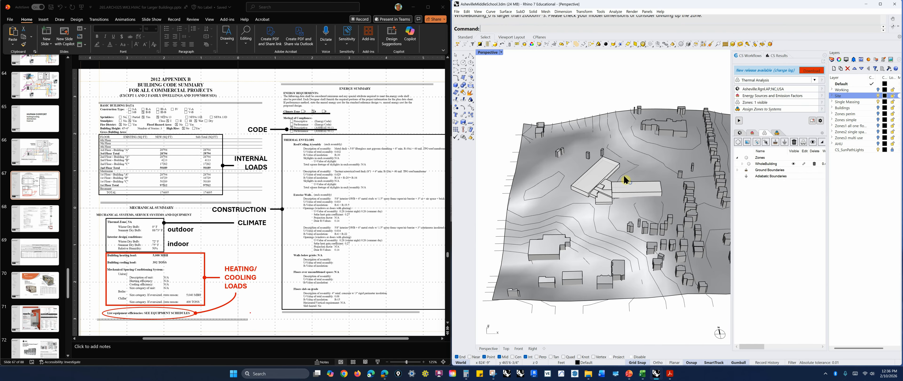
{"action": "left_click", "coordinate": [879, 96]}
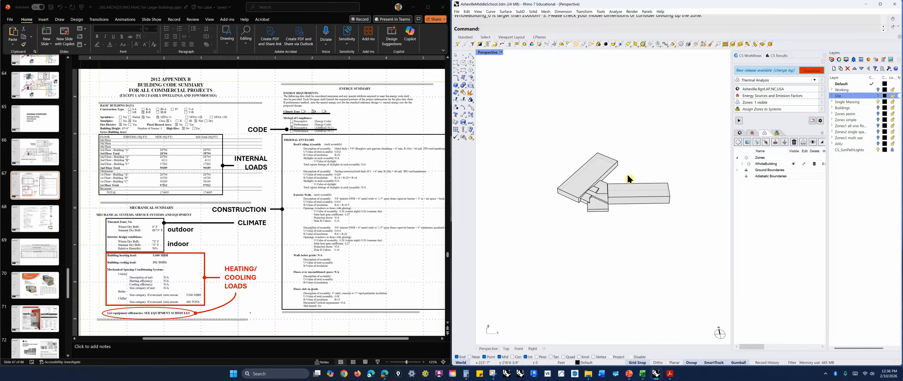
Collapse the Zones tree in the zone manager and select the Zones node
{"action": "scroll", "coordinate": [628, 179], "scroll_direction": "up", "scroll_amount": 2}
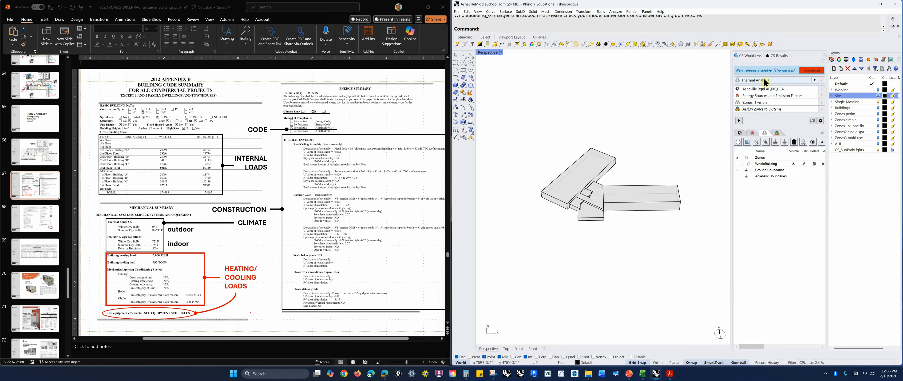
{"action": "left_click", "coordinate": [737, 158]}
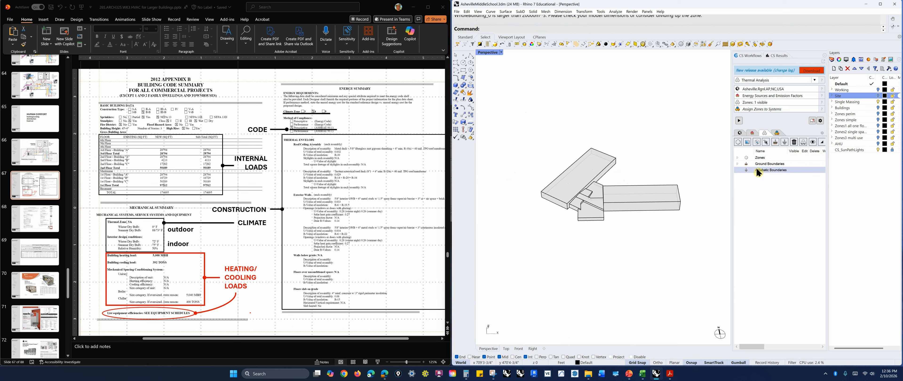
{"action": "left_click", "coordinate": [741, 159]}
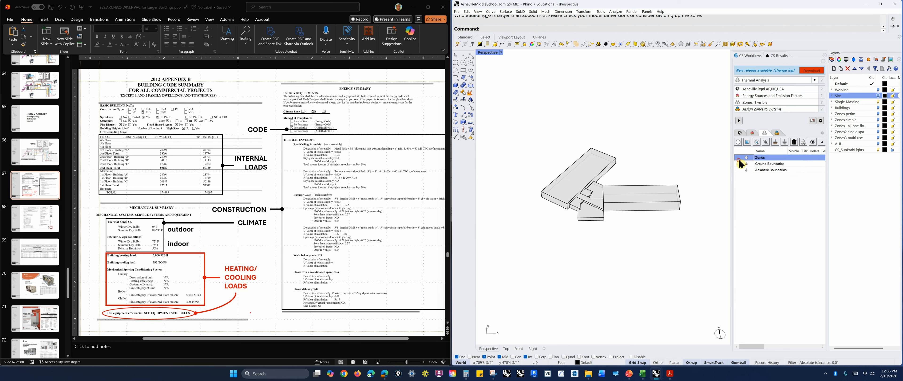
Start creating a zone from a space template and select the WholeBuilding zone in the zone tree
{"action": "left_click", "coordinate": [738, 142]}
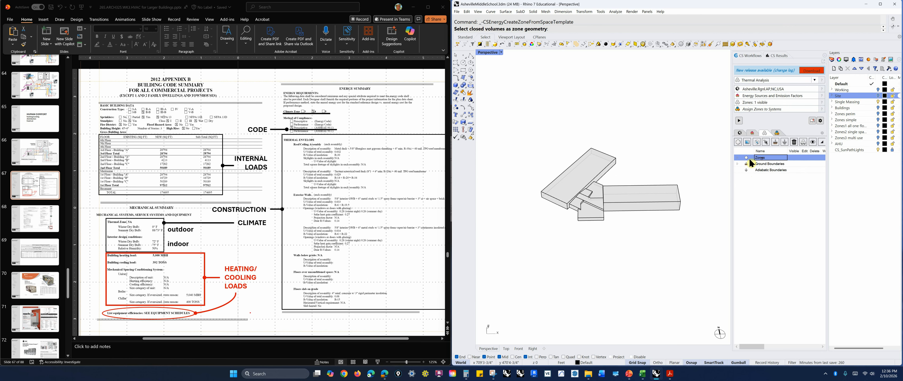
{"action": "left_click", "coordinate": [745, 180]}
{"action": "left_click", "coordinate": [736, 158]}
{"action": "left_click", "coordinate": [754, 164]}
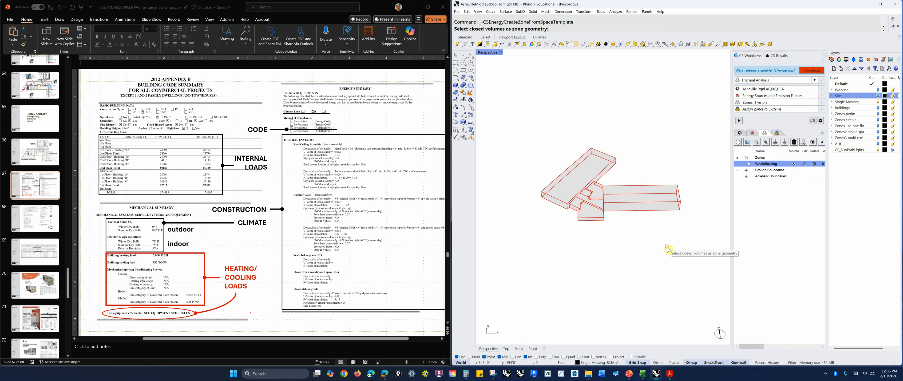
Cycle the zone manager's preview between space use and system assignment, ending on the space use preview
{"action": "left_click", "coordinate": [822, 142]}
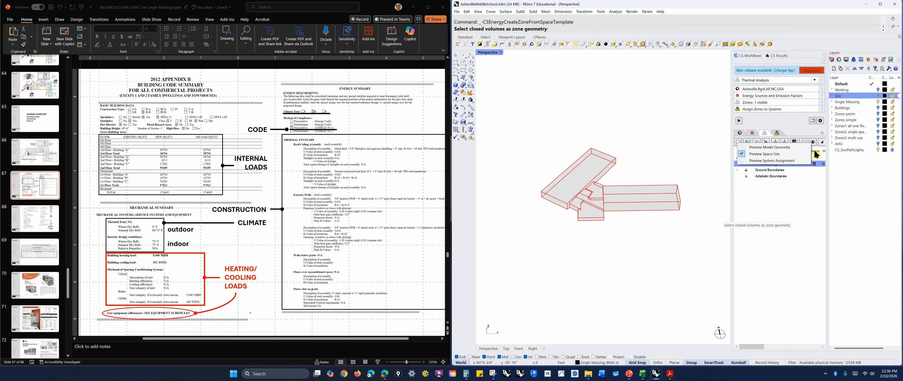
{"action": "left_click", "coordinate": [785, 155]}
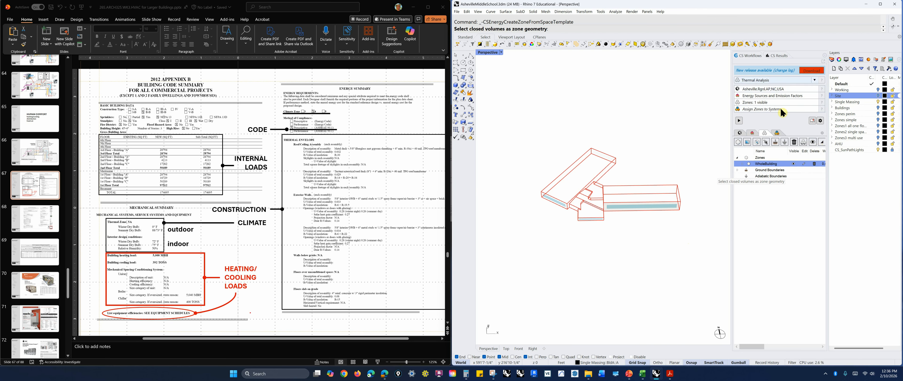
{"action": "left_click", "coordinate": [813, 142]}
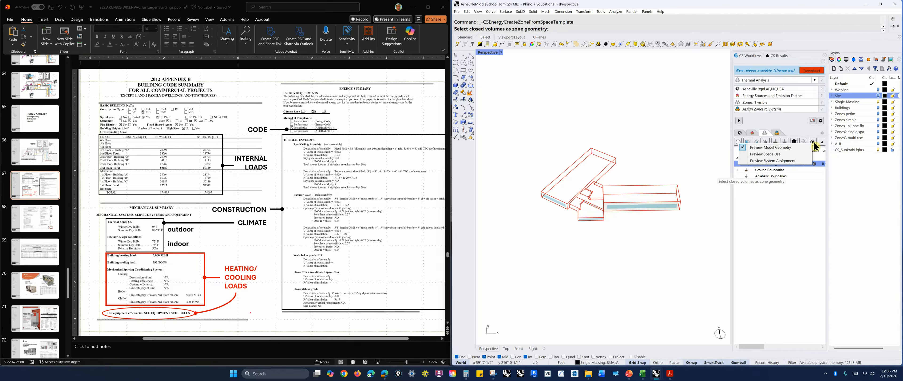
{"action": "left_click", "coordinate": [796, 195]}
{"action": "left_click", "coordinate": [812, 141]}
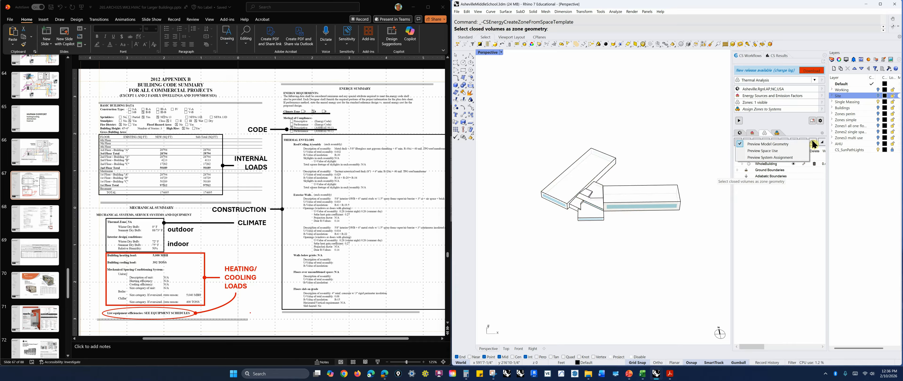
{"action": "left_click", "coordinate": [777, 151]}
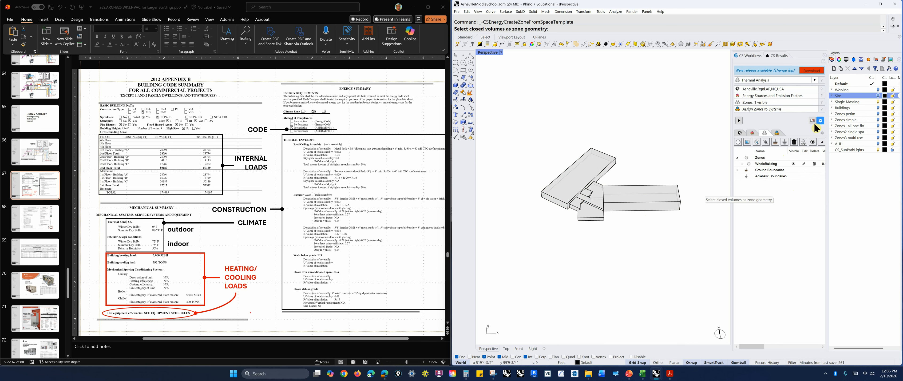
{"action": "left_click", "coordinate": [813, 143]}
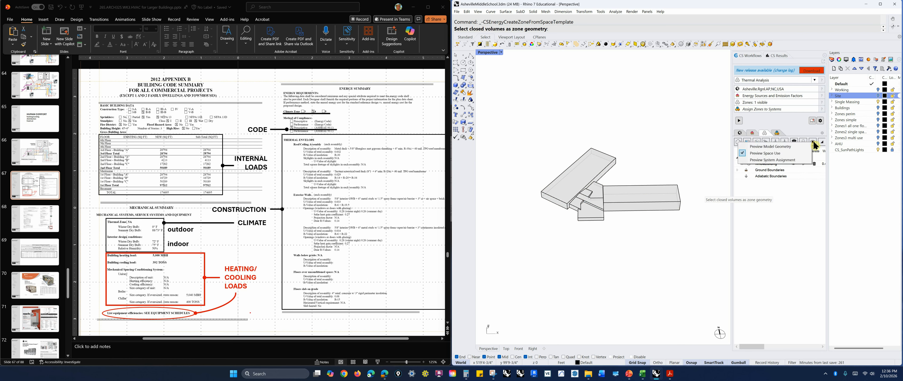
{"action": "left_click", "coordinate": [779, 159]}
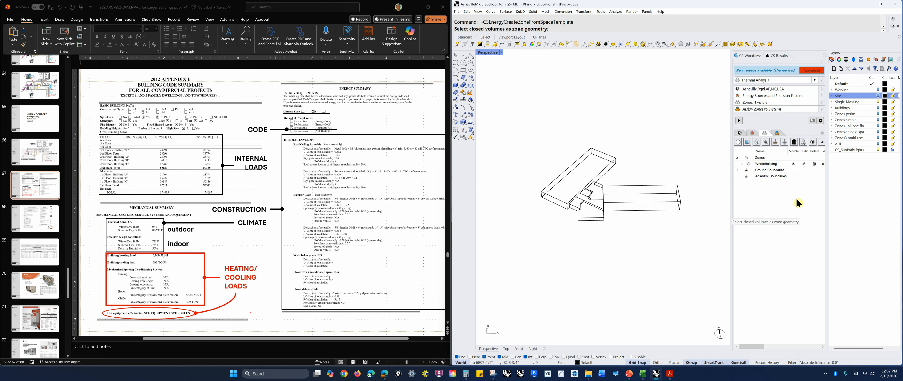
{"action": "left_click", "coordinate": [813, 141]}
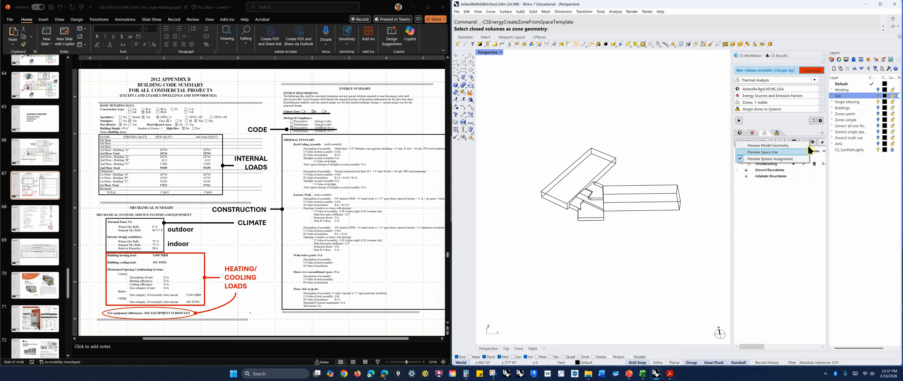
{"action": "left_click", "coordinate": [778, 150]}
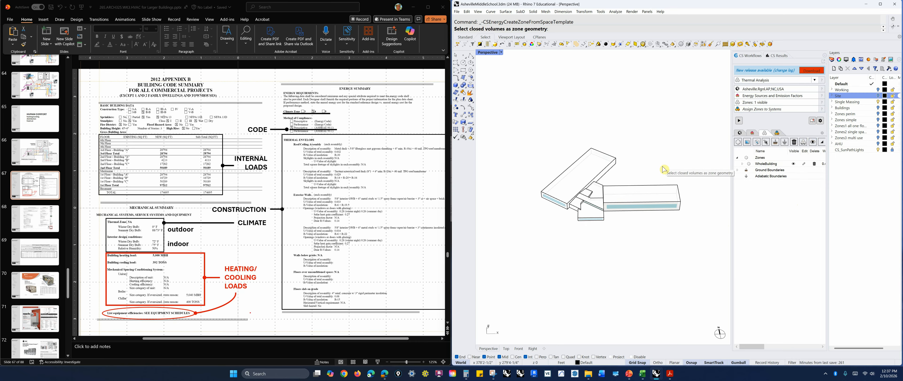
Open the location panel to review the Asheville weather file's climate zone and design conditions
{"action": "right_click_drag", "start_coordinate": [681, 165], "coordinate": [661, 176]}
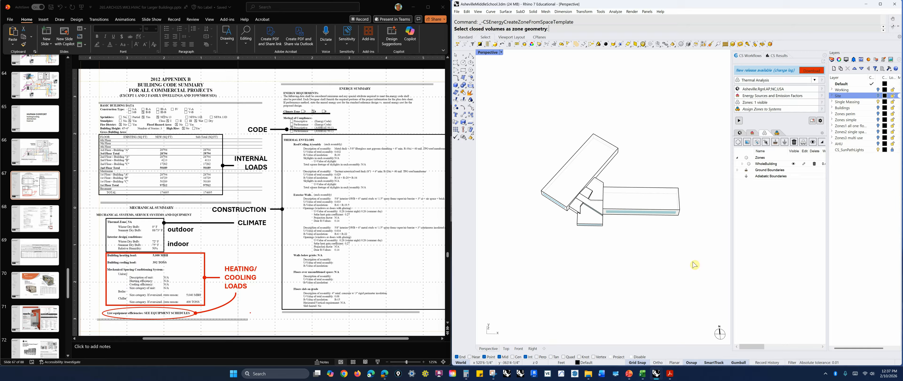
{"action": "key", "text": "ctrl"}
{"action": "left_click", "coordinate": [741, 136]}
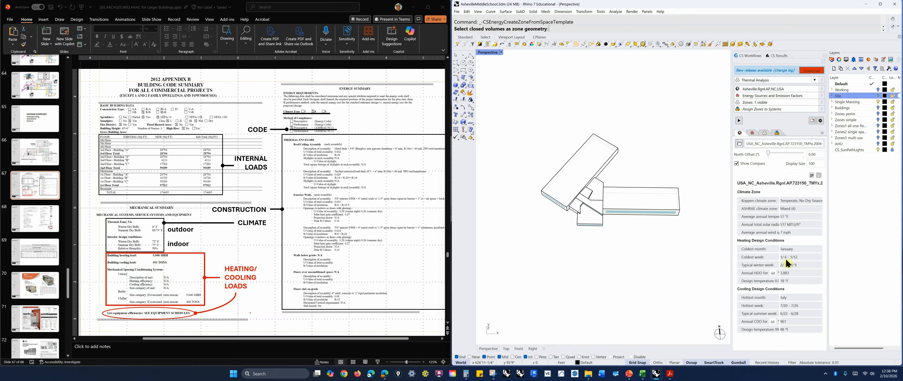
{"action": "left_click_drag", "start_coordinate": [732, 211], "coordinate": [723, 209]}
{"action": "left_click", "coordinate": [733, 134]}
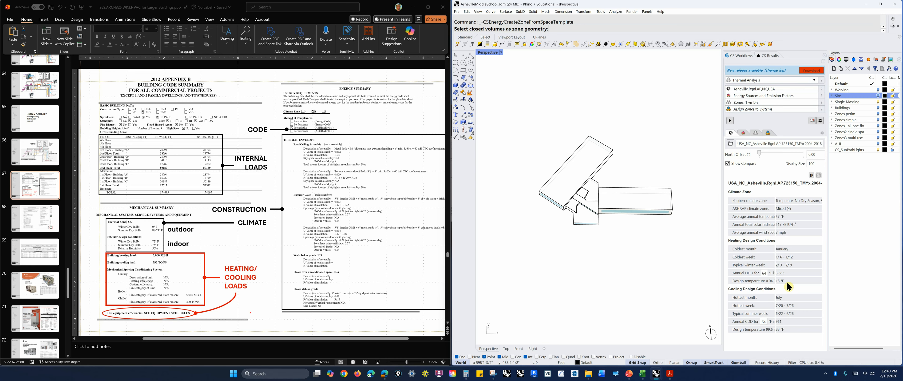
Return to the zones list and widen the panel to show the WWR, space use, construction and system columns
{"action": "key", "text": "ctrl"}
{"action": "right_click_drag", "start_coordinate": [647, 248], "coordinate": [593, 224]}
{"action": "scroll", "coordinate": [630, 200], "scroll_direction": "up", "scroll_amount": 6}
{"action": "scroll", "coordinate": [628, 200], "scroll_direction": "down", "scroll_amount": 2}
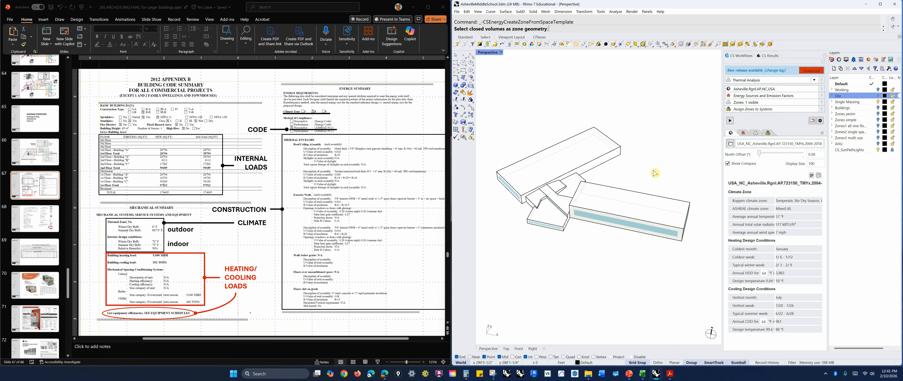
{"action": "left_click", "coordinate": [756, 133]}
{"action": "left_click_drag", "start_coordinate": [722, 225], "coordinate": [676, 224]}
{"action": "left_click_drag", "start_coordinate": [722, 346], "coordinate": [742, 346]}
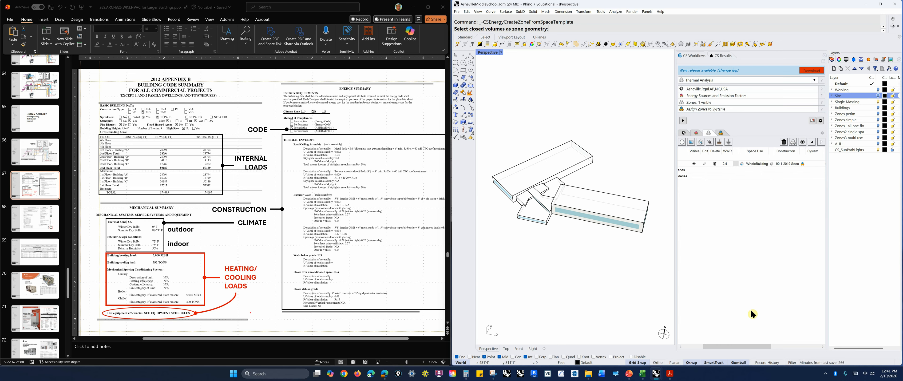
Open the ClimateStudio library browser
{"action": "left_click", "coordinate": [756, 164]}
{"action": "left_click", "coordinate": [436, 375]}
{"action": "left_click", "coordinate": [406, 142]}
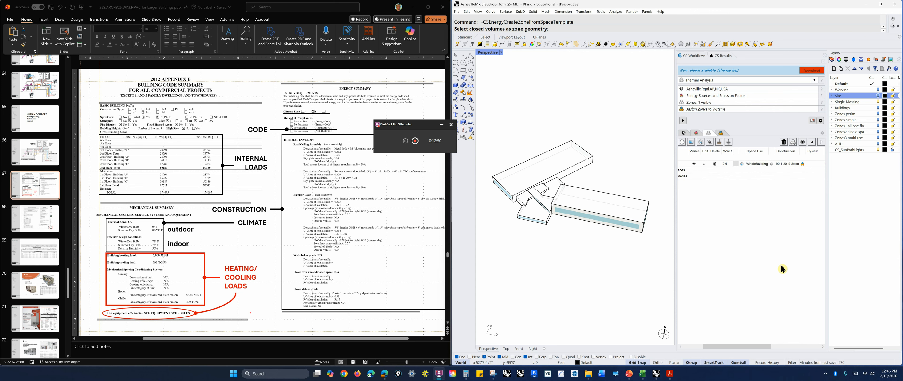
{"action": "left_click", "coordinate": [813, 121]}
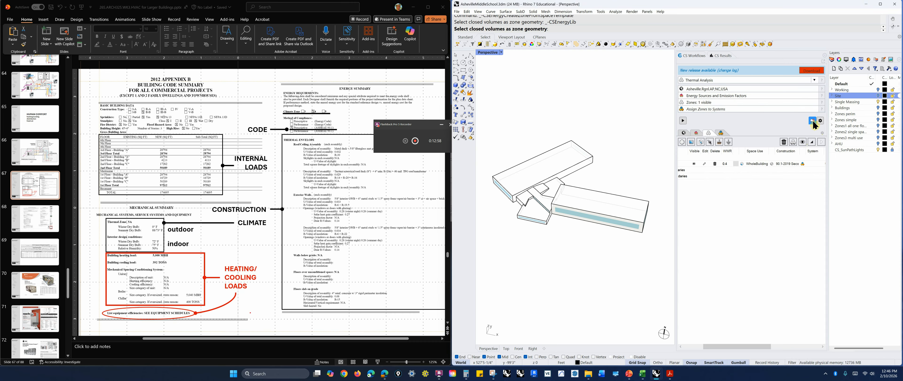
{"action": "left_click", "coordinate": [812, 121]}
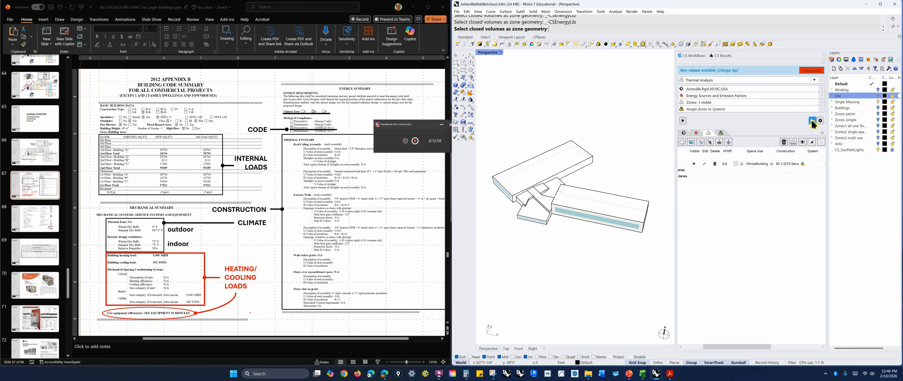
{"action": "key", "text": "Escape"}
{"action": "left_click", "coordinate": [813, 121]}
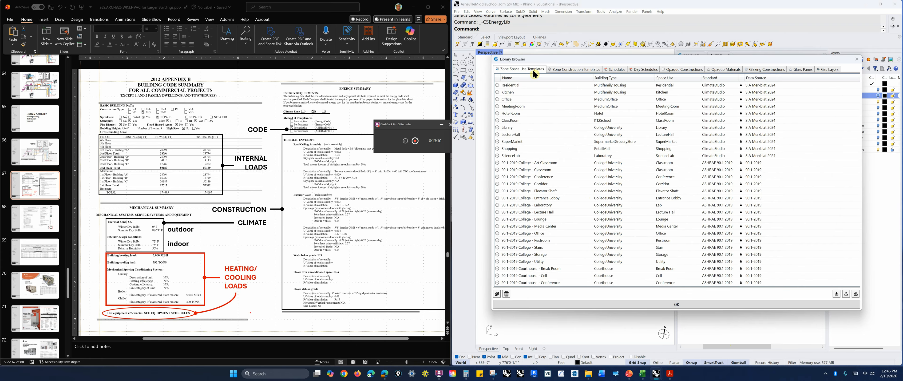
Browse the zone space use templates in the library, then close the browser
{"action": "left_click", "coordinate": [570, 74]}
{"action": "left_click", "coordinate": [515, 72]}
{"action": "scroll", "coordinate": [545, 115], "scroll_direction": "down", "scroll_amount": 10}
{"action": "scroll", "coordinate": [554, 153], "scroll_direction": "up", "scroll_amount": 3}
{"action": "scroll", "coordinate": [550, 154], "scroll_direction": "down", "scroll_amount": 5}
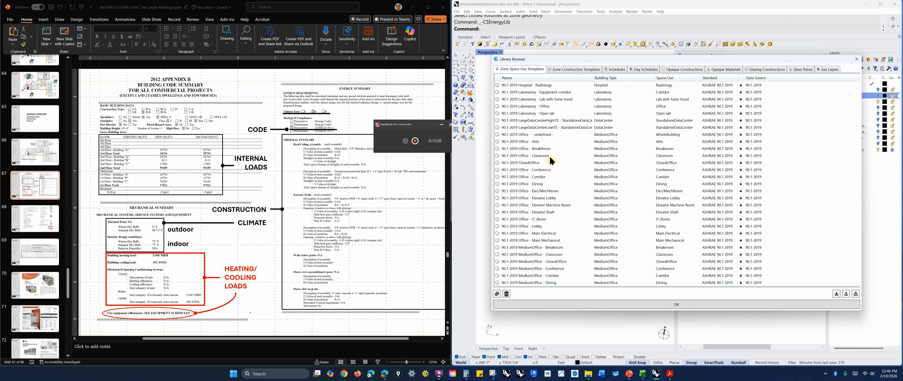
{"action": "scroll", "coordinate": [550, 158], "scroll_direction": "down", "scroll_amount": 4}
{"action": "scroll", "coordinate": [551, 162], "scroll_direction": "up", "scroll_amount": 6}
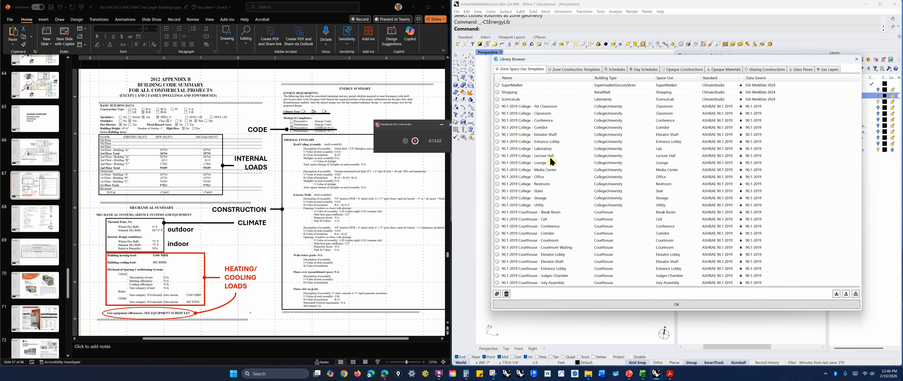
{"action": "scroll", "coordinate": [551, 161], "scroll_direction": "up", "scroll_amount": 6}
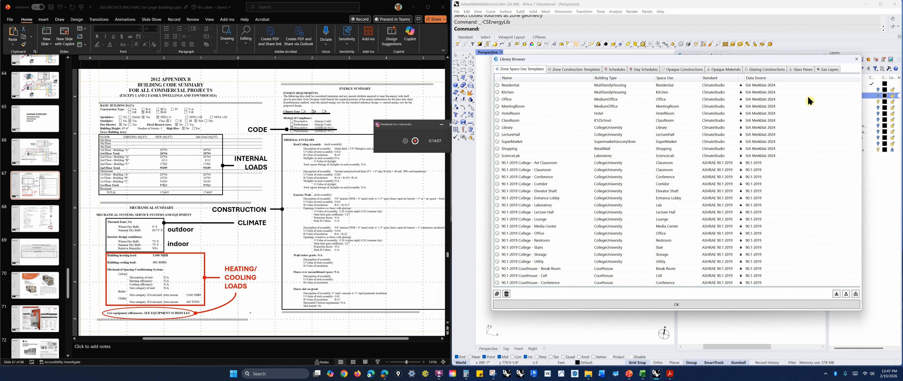
{"action": "left_click", "coordinate": [856, 62]}
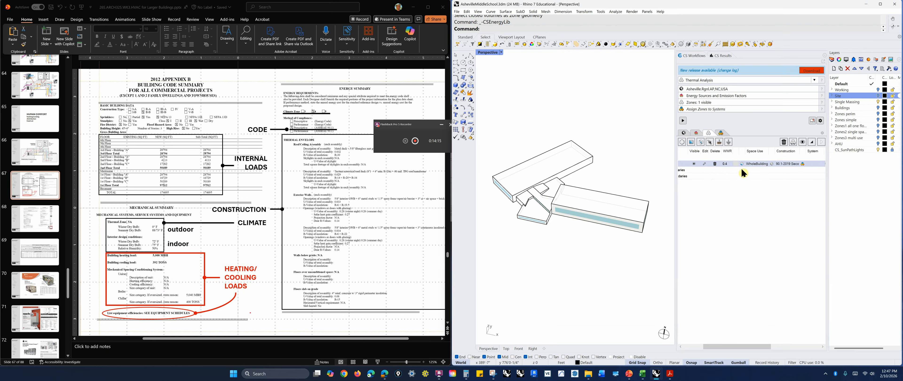
Draw a small box volume near the building with the Box command
{"action": "left_click_drag", "start_coordinate": [736, 346], "coordinate": [689, 348]}
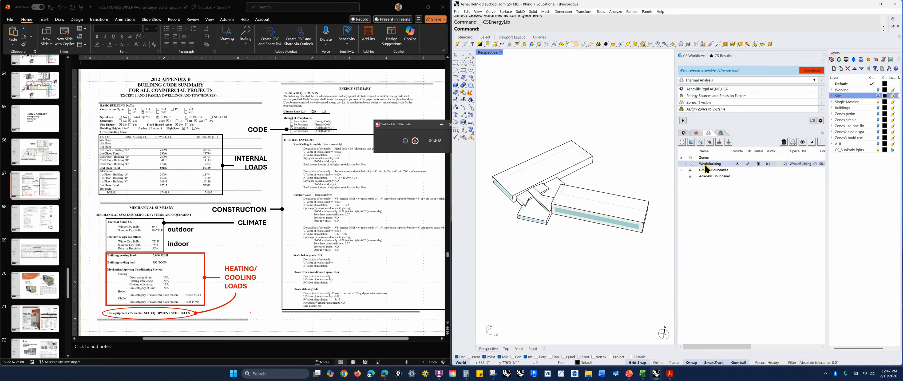
{"action": "left_click", "coordinate": [590, 159]}
{"action": "left_click", "coordinate": [569, 301]}
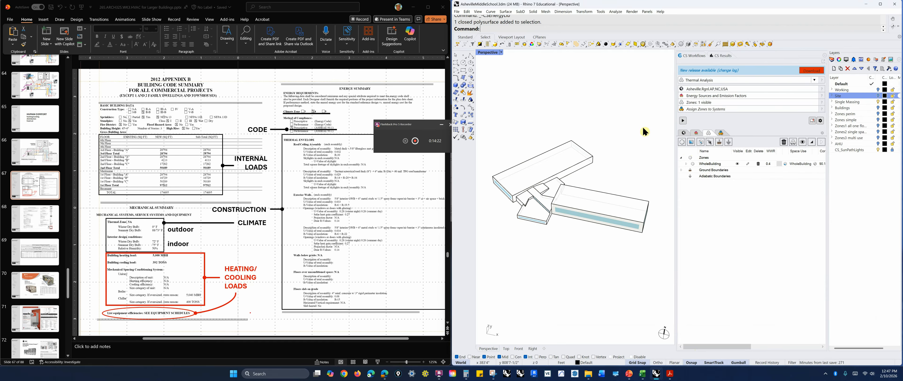
{"action": "left_click", "coordinate": [455, 85]}
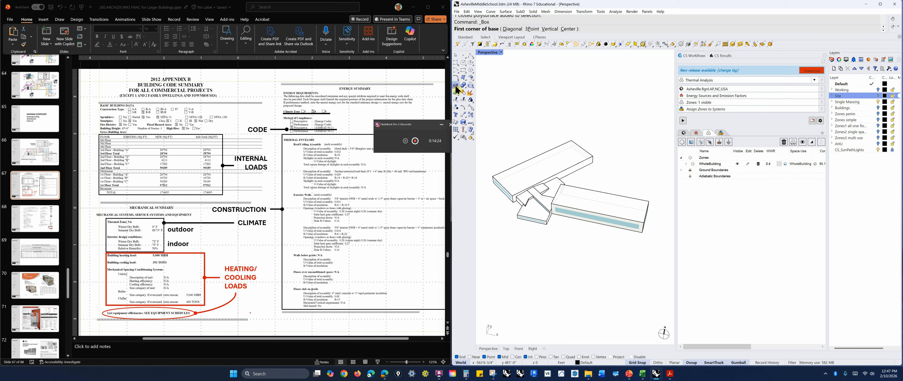
{"action": "left_click", "coordinate": [531, 280]}
{"action": "left_click", "coordinate": [555, 275]}
{"action": "left_click", "coordinate": [553, 269]}
{"action": "left_click", "coordinate": [544, 271]}
Create a new zone from the box volume and set its building type to Education
{"action": "left_click", "coordinate": [682, 142]}
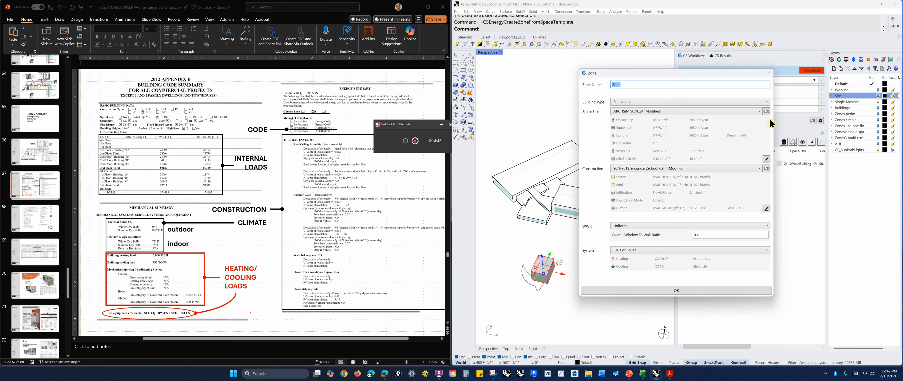
{"action": "left_click", "coordinate": [768, 104]}
{"action": "left_click", "coordinate": [638, 123]}
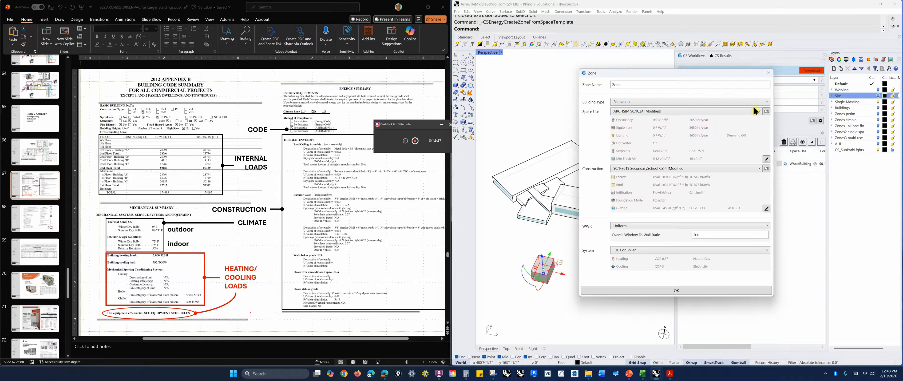
Open the space use template browser for the zone and filter it to the Education building type
{"action": "left_click", "coordinate": [759, 110]}
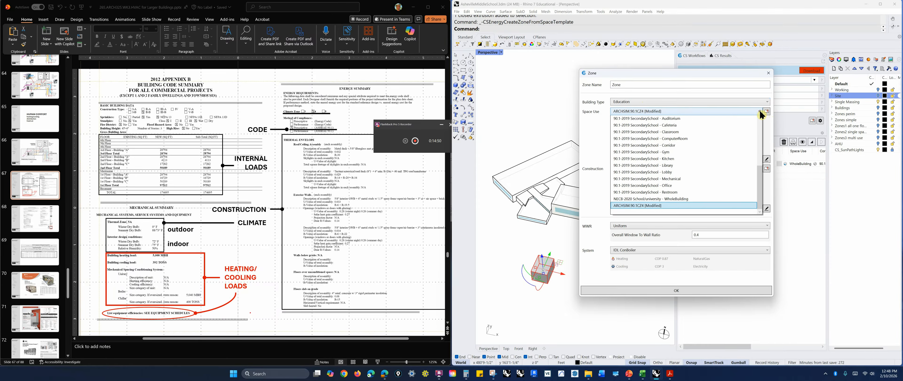
{"action": "scroll", "coordinate": [622, 216], "scroll_direction": "up", "scroll_amount": 8}
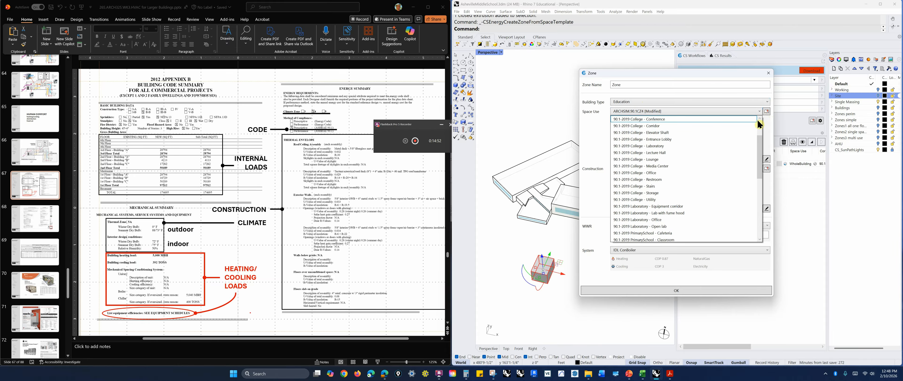
{"action": "left_click", "coordinate": [765, 111]}
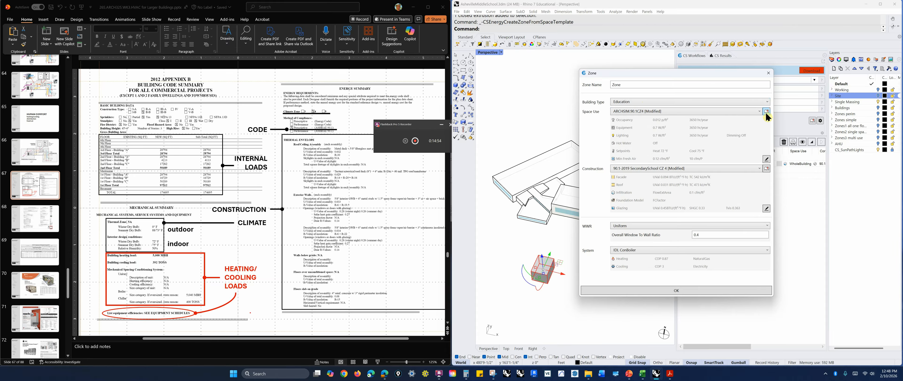
{"action": "left_click", "coordinate": [766, 112]}
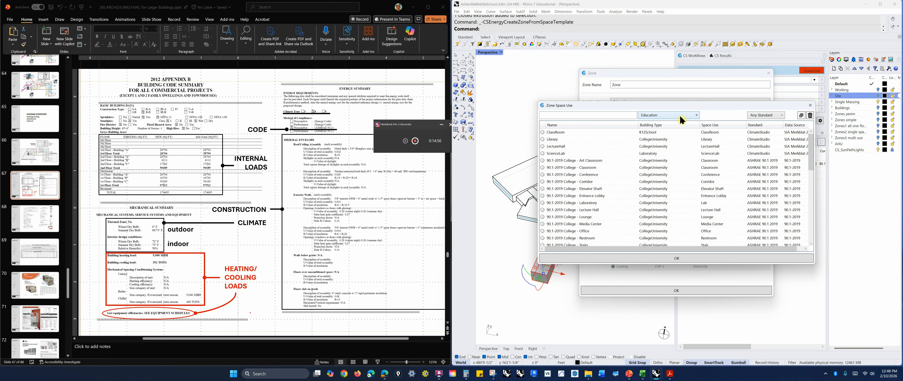
{"action": "left_click", "coordinate": [696, 116]}
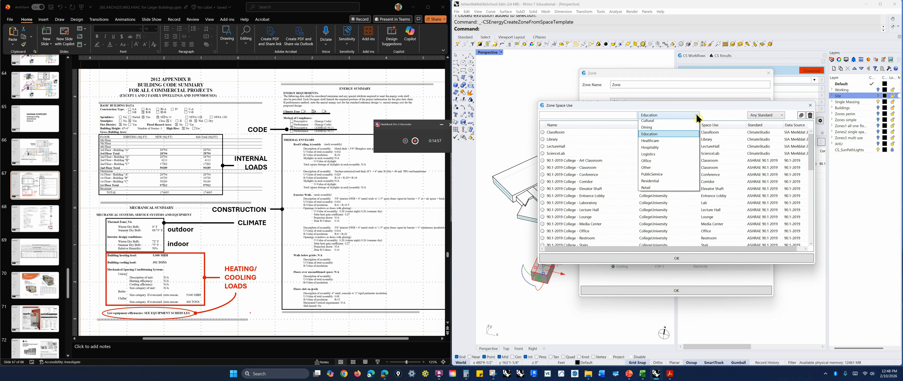
{"action": "left_click", "coordinate": [653, 144]}
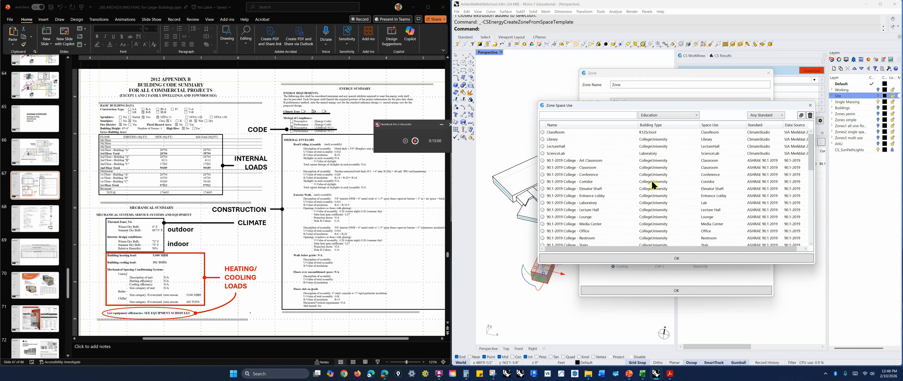
Browse the Education space use templates by standard, then close the template browser and the zone dialog
{"action": "left_click", "coordinate": [780, 115]}
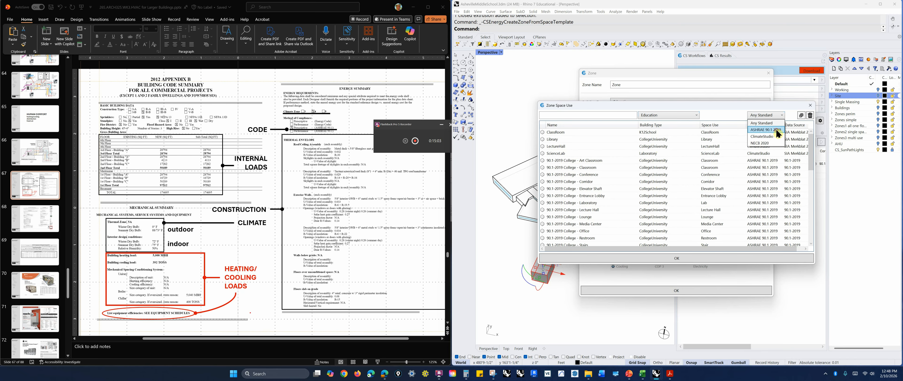
{"action": "left_click", "coordinate": [777, 130]}
{"action": "left_click", "coordinate": [779, 116]}
{"action": "left_click", "coordinate": [779, 121]}
{"action": "scroll", "coordinate": [597, 171], "scroll_direction": "down", "scroll_amount": 5}
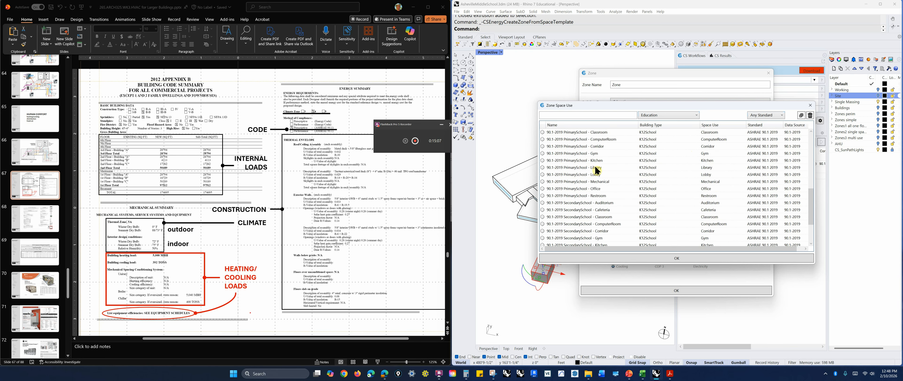
{"action": "scroll", "coordinate": [596, 186], "scroll_direction": "up", "scroll_amount": 6}
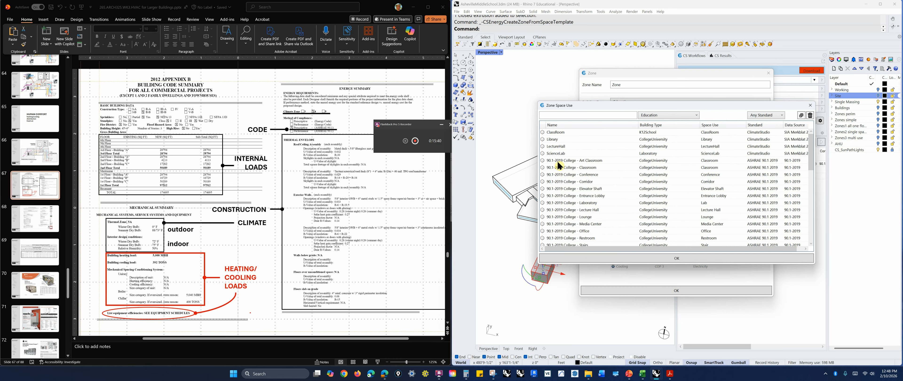
{"action": "left_click", "coordinate": [810, 110]}
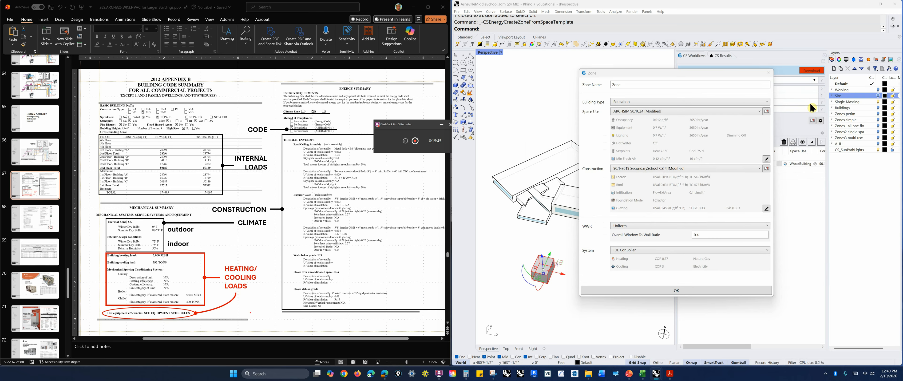
{"action": "left_click", "coordinate": [768, 73]}
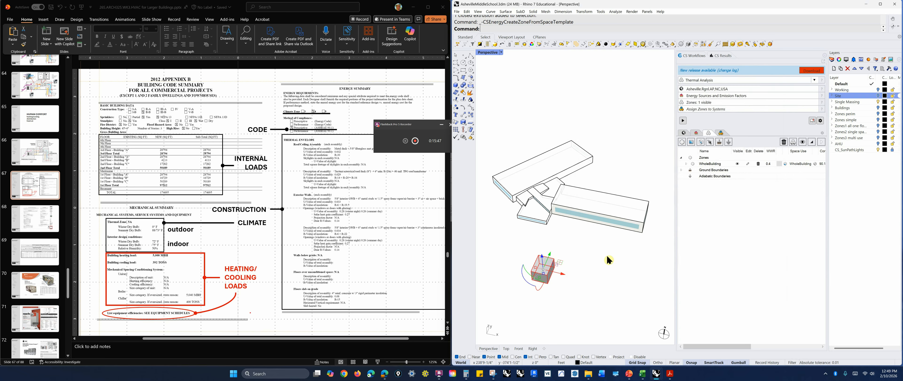
Select the small box volume and delete it
{"action": "left_click", "coordinate": [575, 298]}
{"action": "left_click_drag", "start_coordinate": [576, 298], "coordinate": [530, 271]}
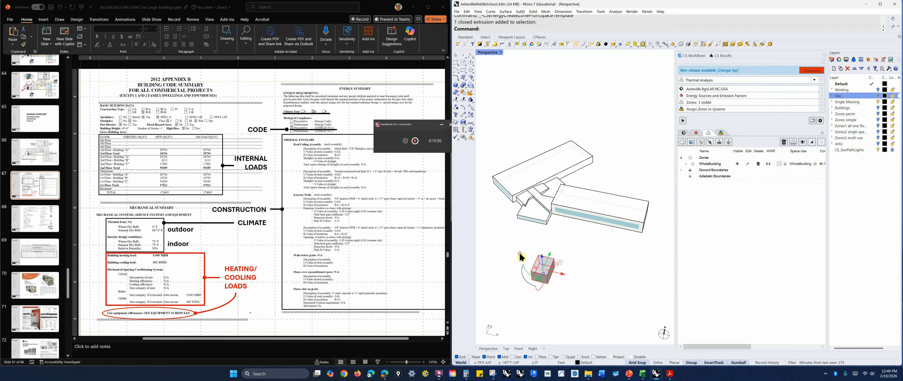
{"action": "key", "text": "Delete"}
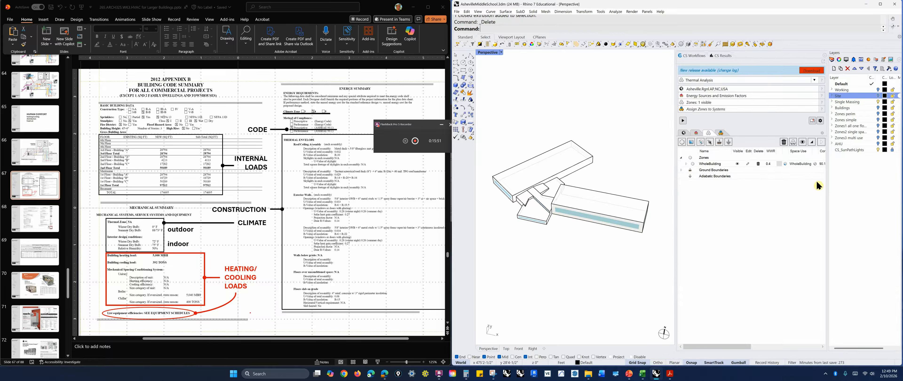
Inspect the WholeBuilding zone's space use and its conditioning setpoints and ventilation settings
{"action": "right_click_drag", "start_coordinate": [572, 190], "coordinate": [592, 271]}
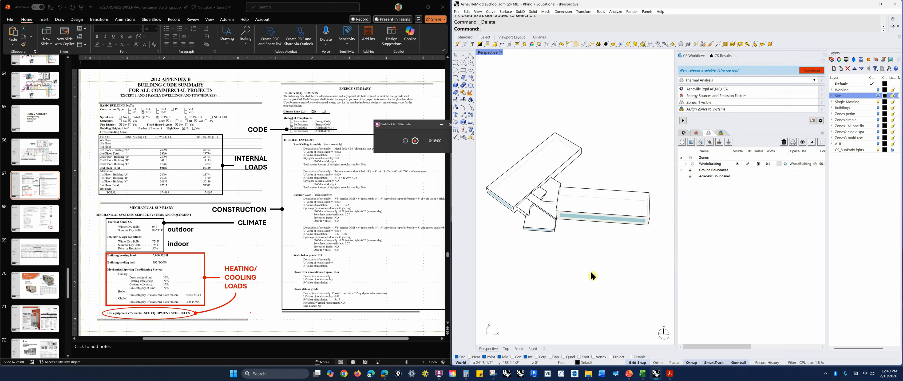
{"action": "right_click_drag", "start_coordinate": [589, 271], "coordinate": [592, 267]}
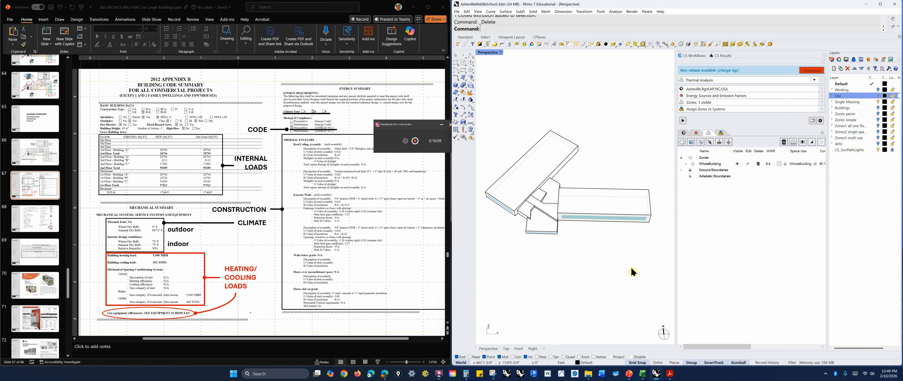
{"action": "left_click", "coordinate": [786, 164]}
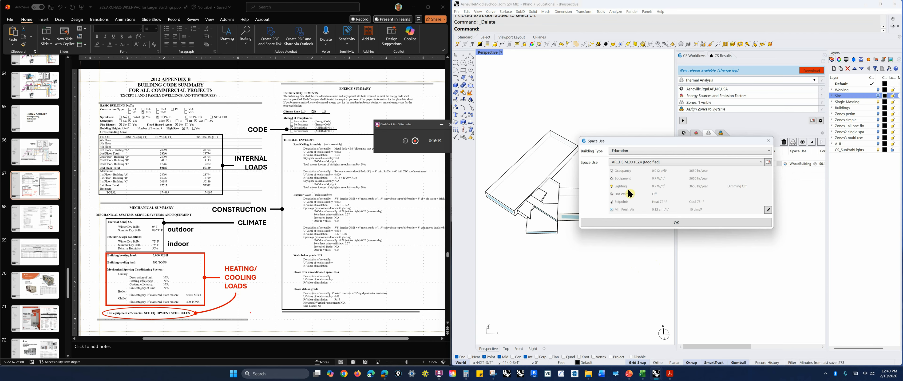
{"action": "left_click", "coordinate": [768, 209]}
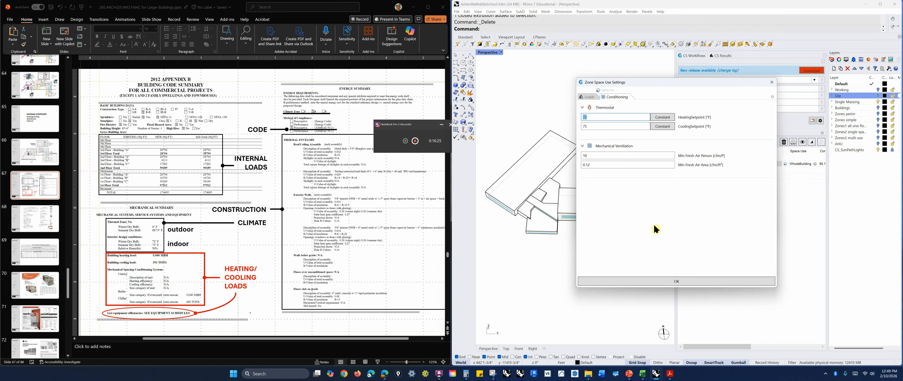
{"action": "left_click", "coordinate": [772, 82]}
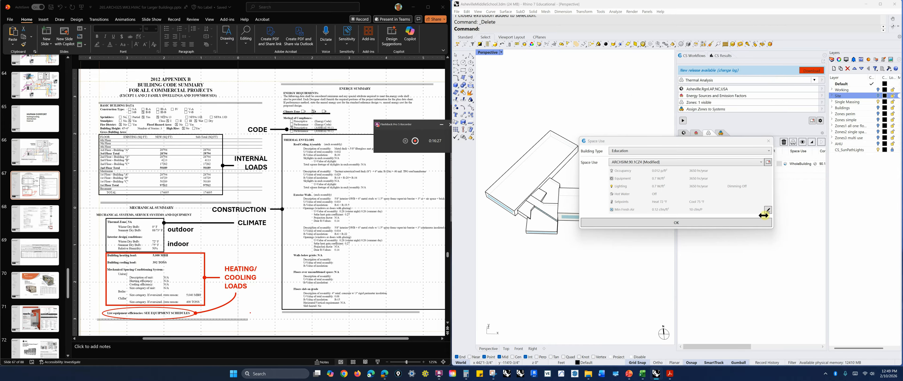
{"action": "left_click", "coordinate": [769, 141]}
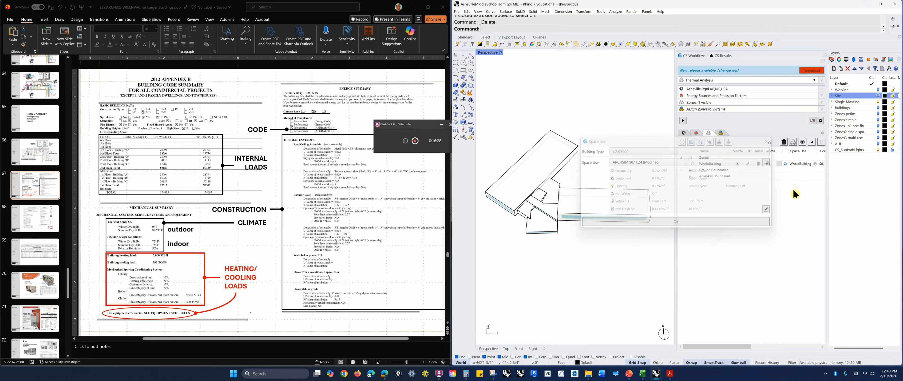
Assign the NECB-2020 School/university - WholeBuilding template as the WholeBuilding zone's space use
{"action": "left_click", "coordinate": [786, 164]}
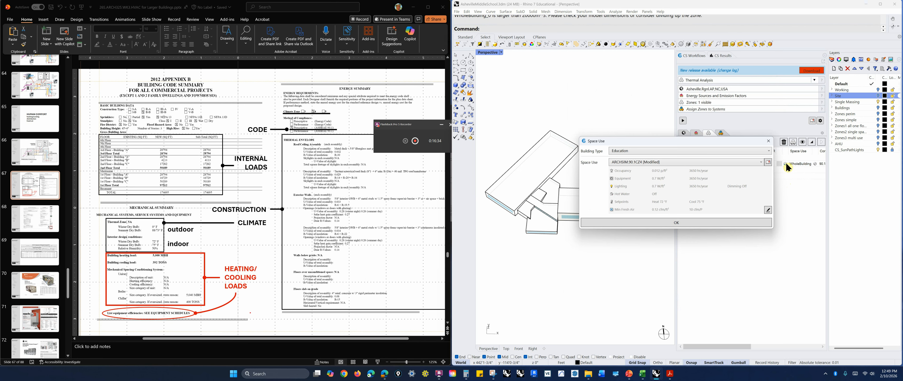
{"action": "left_click", "coordinate": [768, 163]}
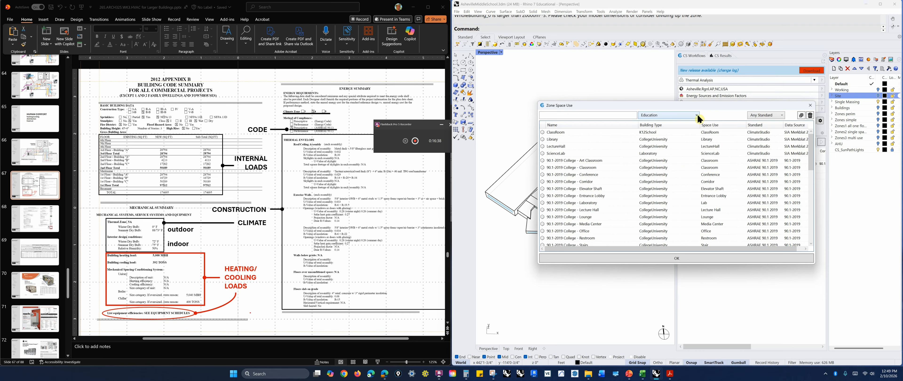
{"action": "left_click_drag", "start_coordinate": [813, 147], "coordinate": [810, 231]}
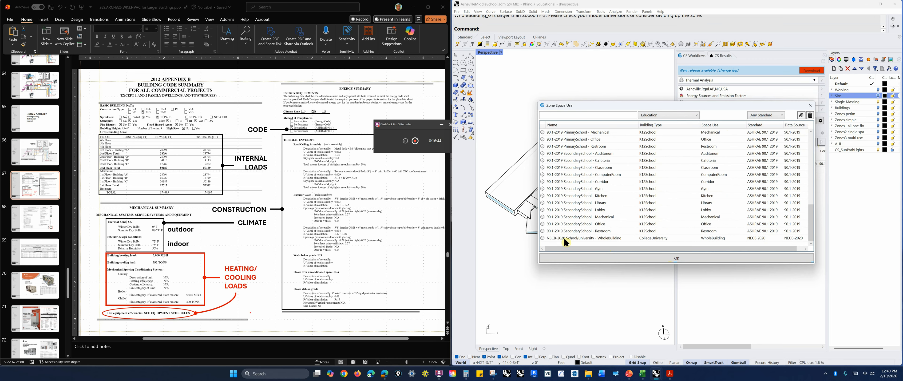
{"action": "left_click", "coordinate": [608, 238]}
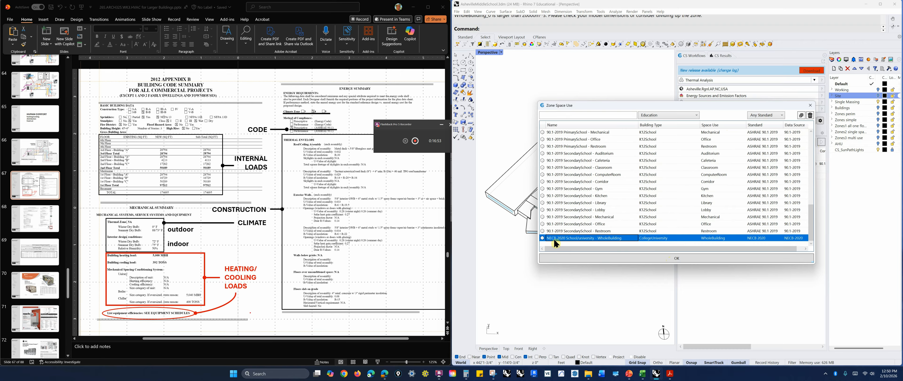
{"action": "left_click", "coordinate": [659, 258]}
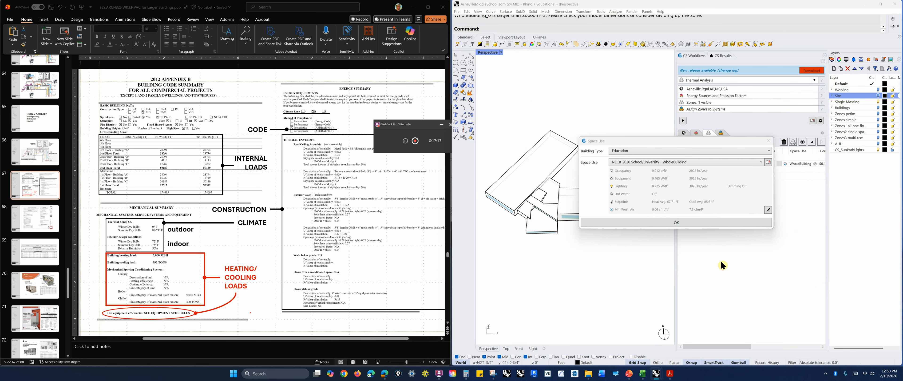
Open the zone's space use settings and review the people density on the Loads page
{"action": "left_click", "coordinate": [768, 210]}
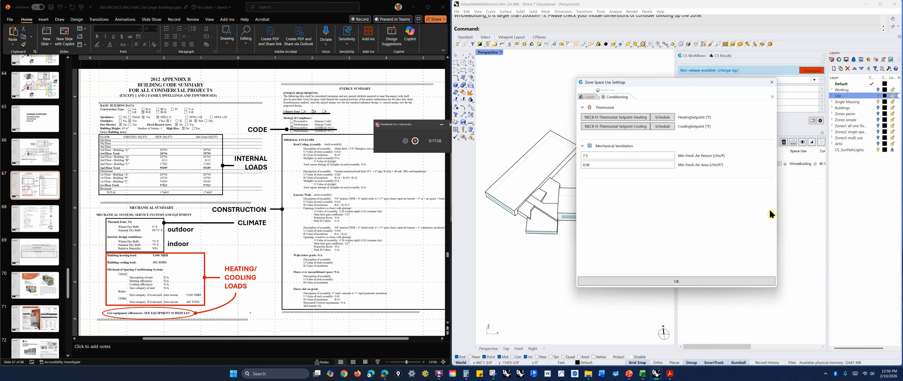
{"action": "left_click", "coordinate": [589, 94]}
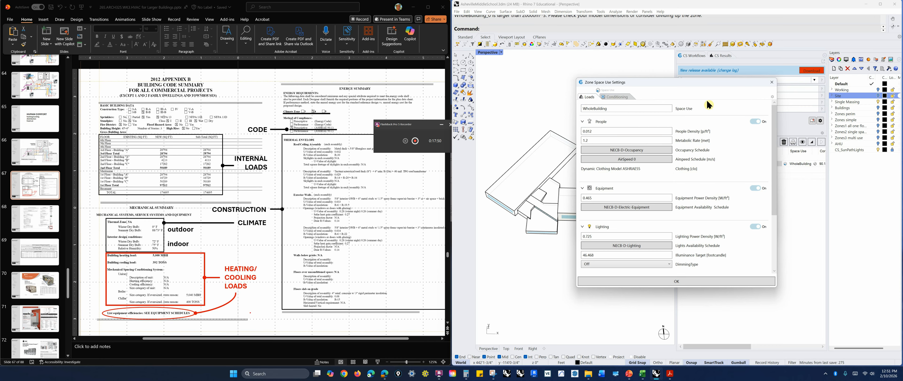
{"action": "left_click", "coordinate": [598, 132]}
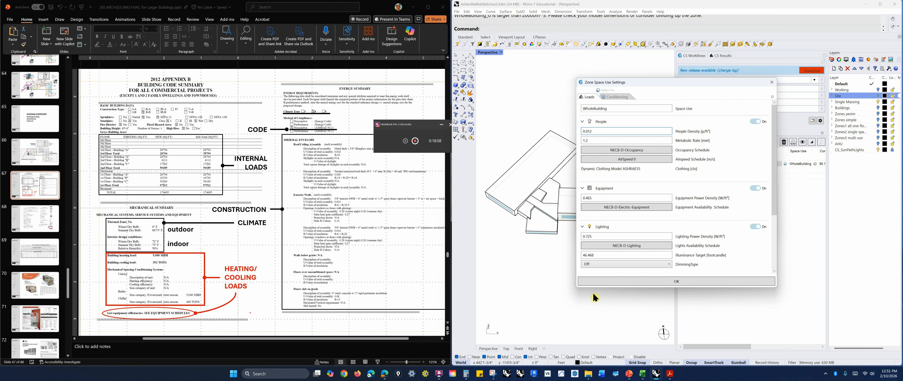
Switch to Calculator and compute 1 ÷ 0.012 to convert the people density into area per person
{"action": "left_click", "coordinate": [466, 373]}
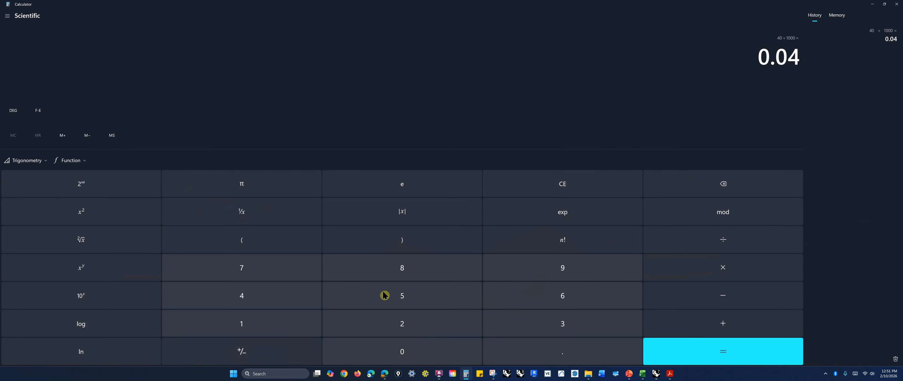
{"action": "left_click", "coordinate": [252, 324]}
{"action": "left_click", "coordinate": [663, 242]}
{"action": "left_click", "coordinate": [485, 357]}
{"action": "left_click", "coordinate": [351, 342]}
{"action": "left_click", "coordinate": [317, 325]}
{"action": "left_click", "coordinate": [402, 324]}
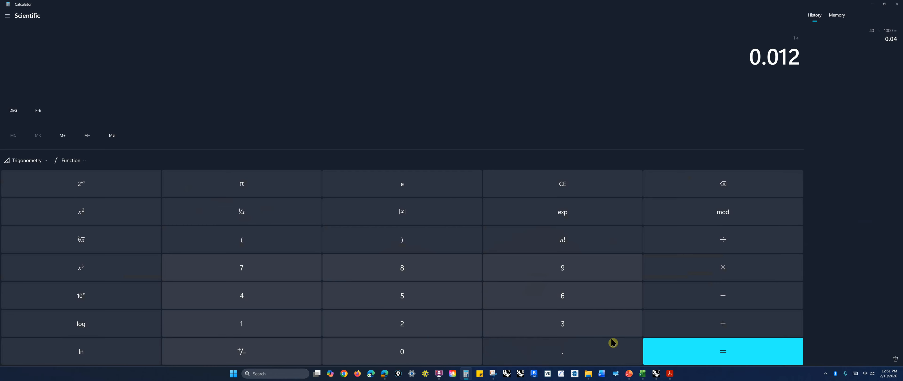
{"action": "left_click", "coordinate": [659, 345]}
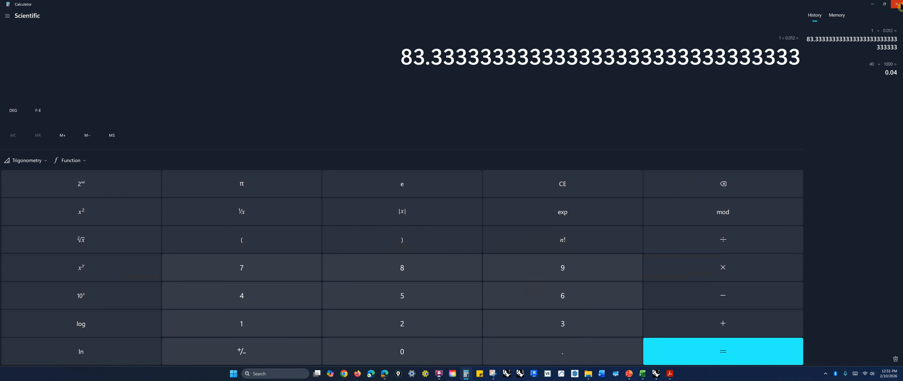
{"action": "left_click", "coordinate": [899, 5]}
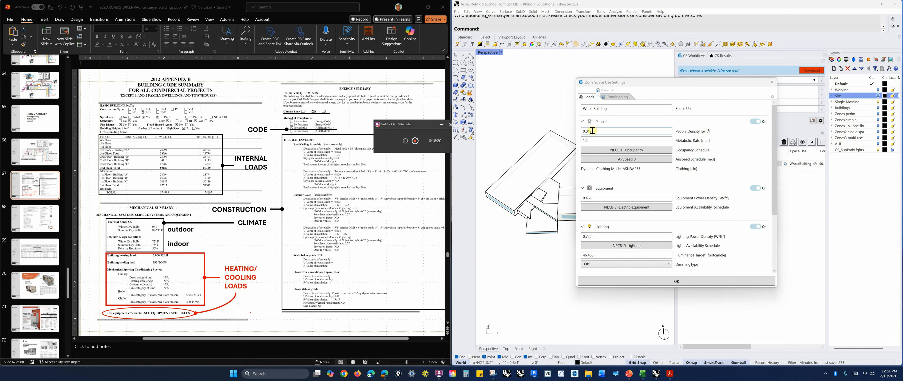
{"action": "left_click_drag", "start_coordinate": [594, 132], "coordinate": [583, 133]}
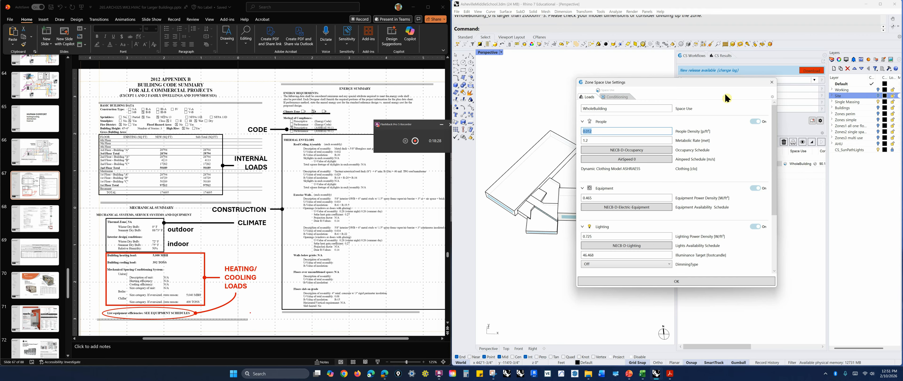
{"action": "left_click", "coordinate": [597, 132]}
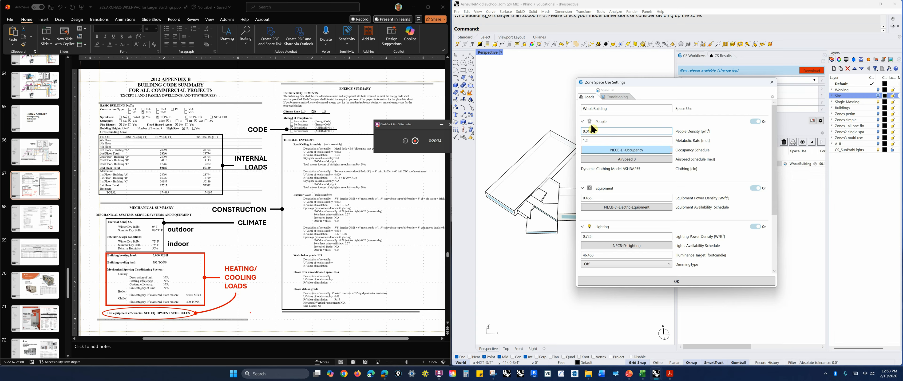
{"action": "left_click", "coordinate": [590, 140]}
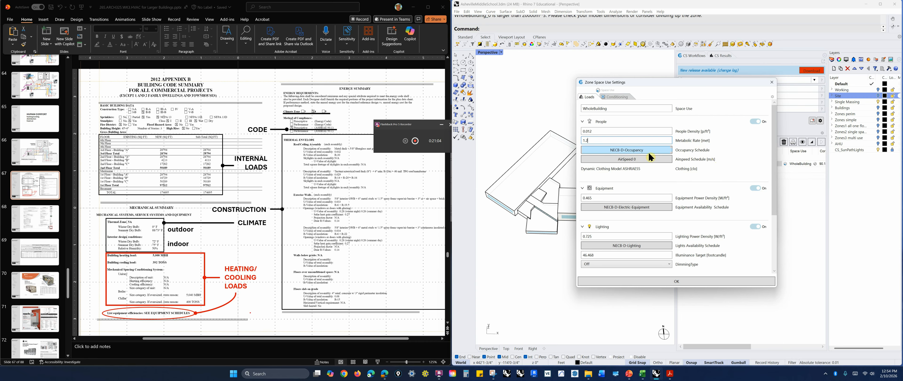
Open the occupancy schedule library, preview the 8am-6pm schedule, and close the library
{"action": "left_click", "coordinate": [636, 152]}
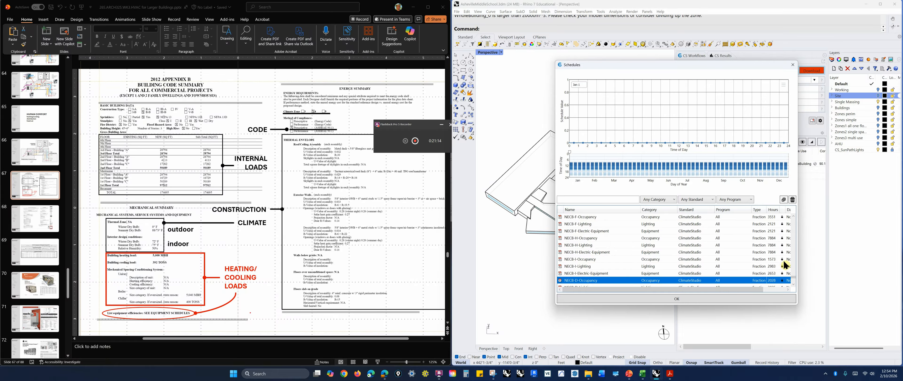
{"action": "left_click_drag", "start_coordinate": [794, 277], "coordinate": [793, 213]}
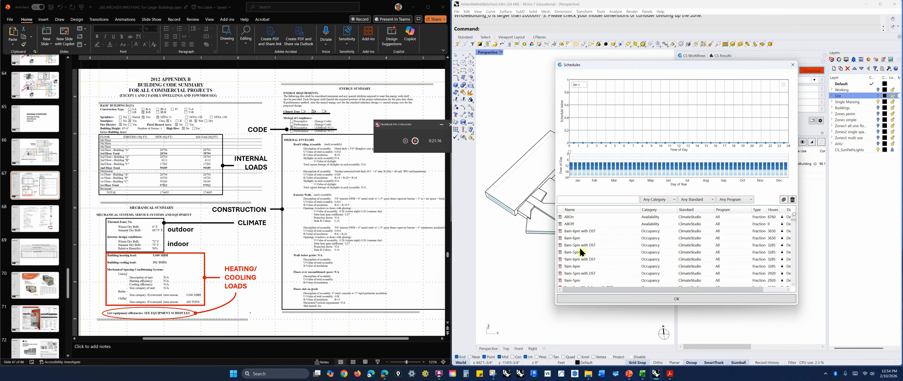
{"action": "left_click", "coordinate": [576, 239]}
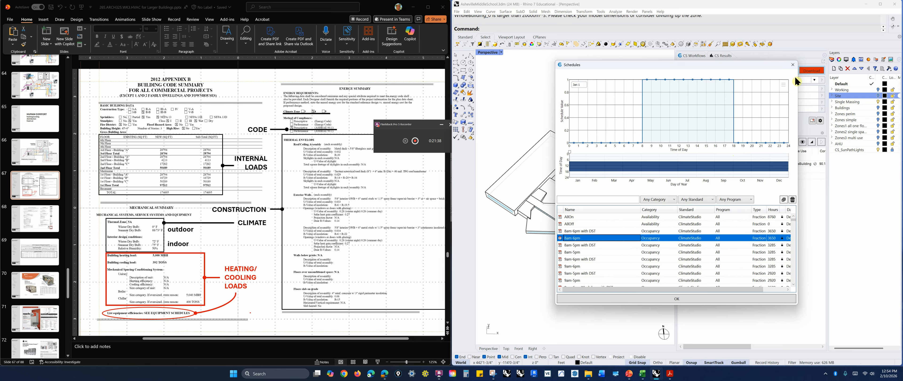
{"action": "left_click", "coordinate": [793, 64]}
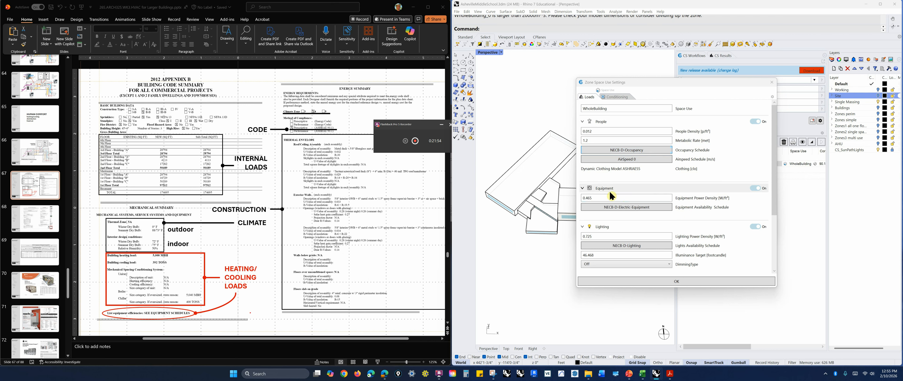
Open the equipment availability schedule library, preview the AllOn schedule, and close the library
{"action": "mouse_move", "coordinate": [738, 202]}
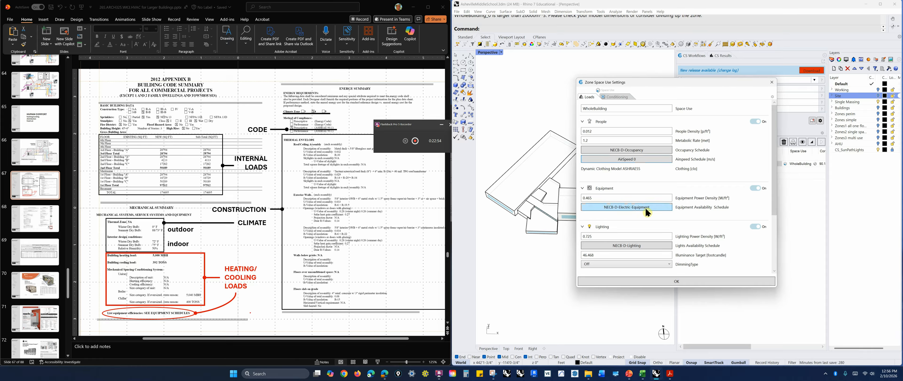
{"action": "left_click", "coordinate": [616, 206]}
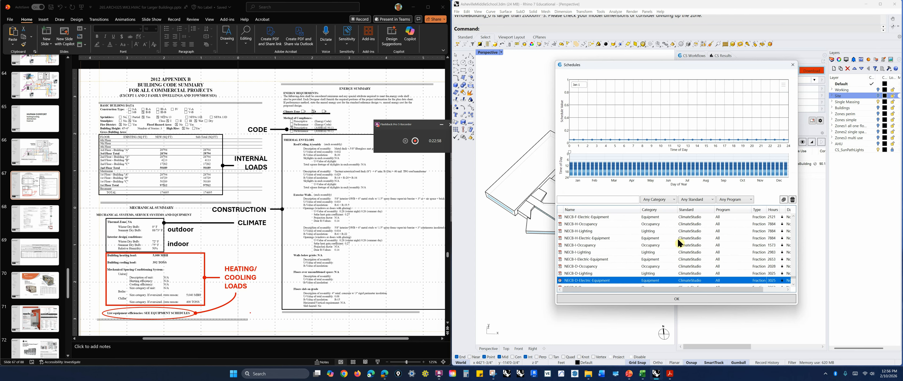
{"action": "left_click_drag", "start_coordinate": [793, 271], "coordinate": [798, 200]}
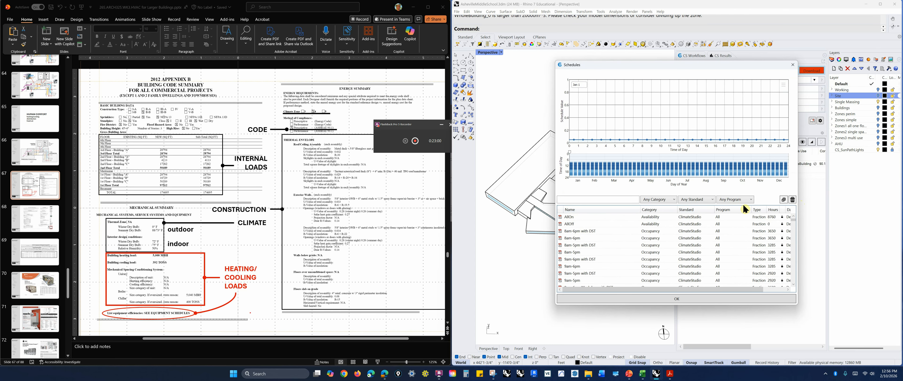
{"action": "left_click", "coordinate": [575, 215]}
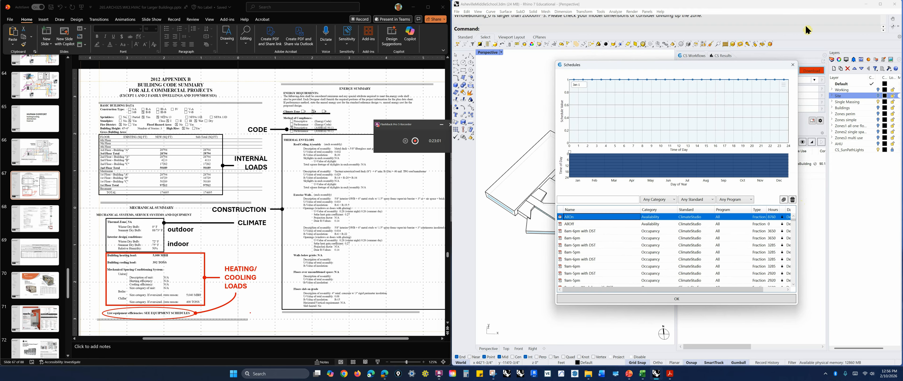
{"action": "left_click", "coordinate": [793, 64]}
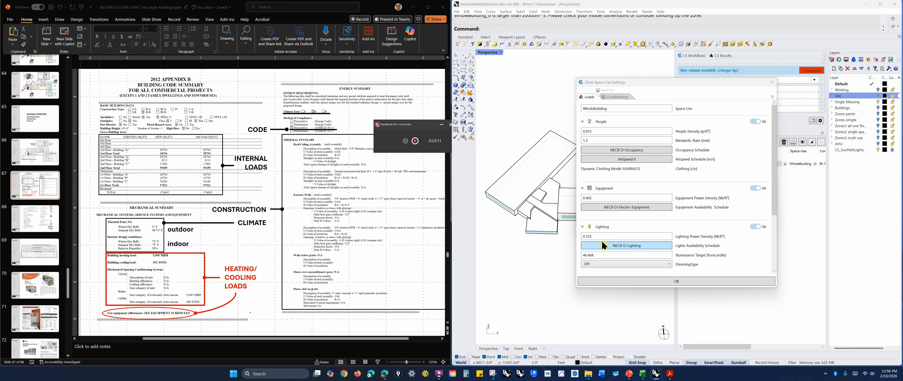
Review the lighting illuminance target and dimming type options, then scroll through the hot water settings
{"action": "mouse_move", "coordinate": [748, 243]}
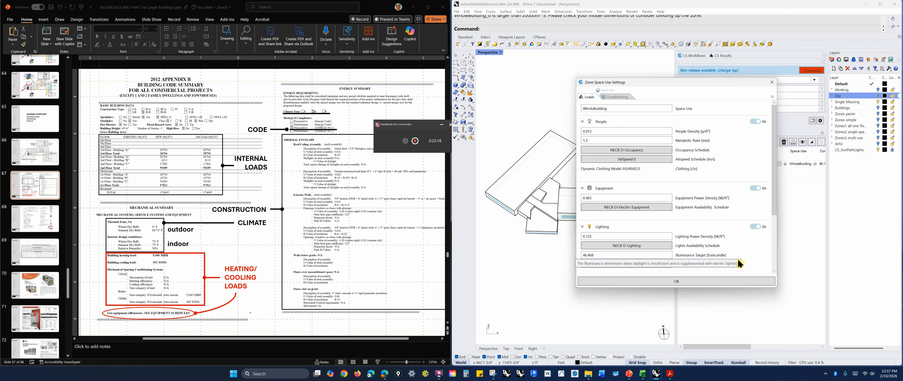
{"action": "left_click", "coordinate": [602, 255]}
{"action": "left_click_drag", "start_coordinate": [603, 255], "coordinate": [580, 258]}
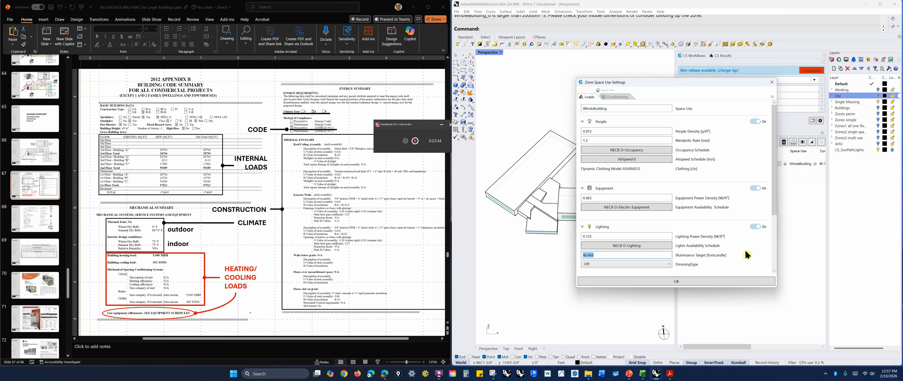
{"action": "left_click", "coordinate": [669, 264]}
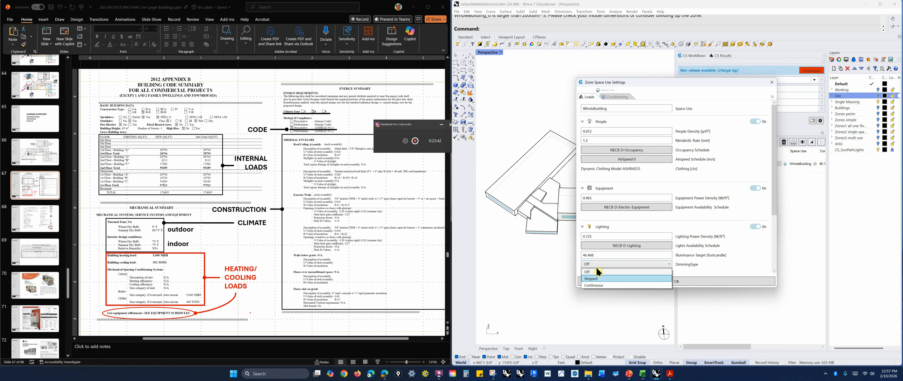
{"action": "left_click", "coordinate": [728, 273]}
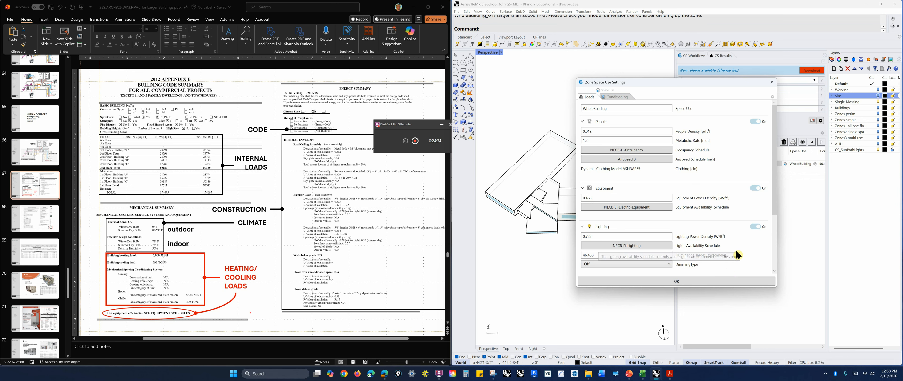
{"action": "scroll", "coordinate": [733, 252], "scroll_direction": "down", "scroll_amount": 2}
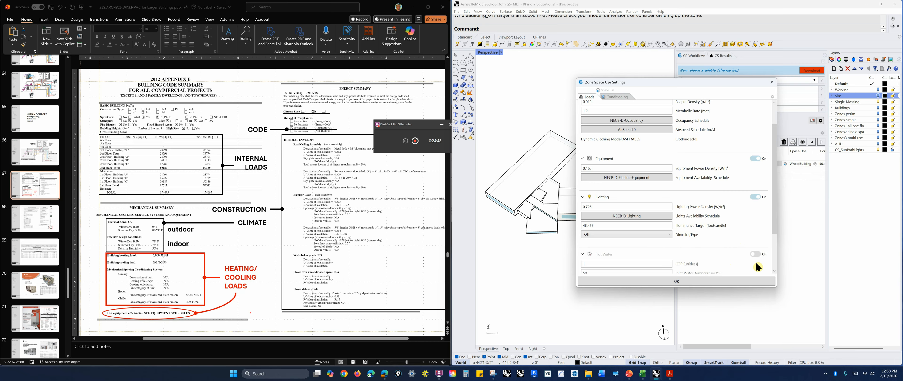
{"action": "scroll", "coordinate": [750, 257], "scroll_direction": "down", "scroll_amount": 2}
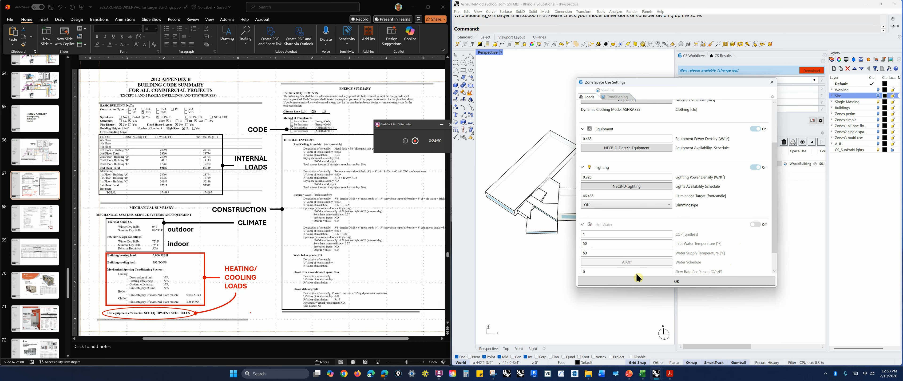
{"action": "scroll", "coordinate": [747, 263], "scroll_direction": "down", "scroll_amount": 1}
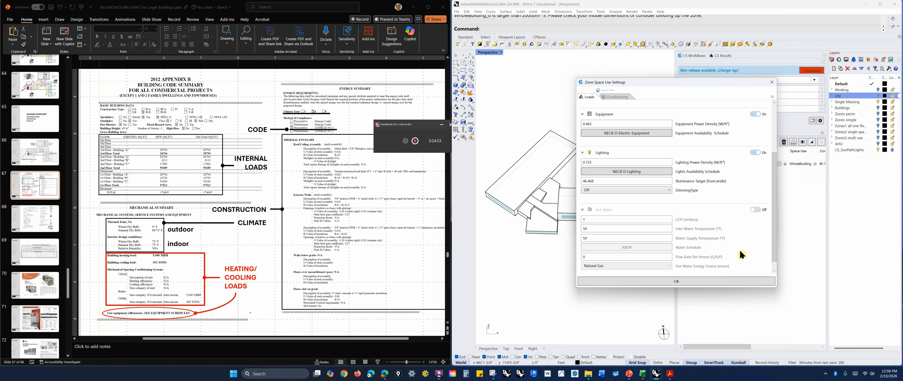
{"action": "scroll", "coordinate": [740, 250], "scroll_direction": "up", "scroll_amount": 2}
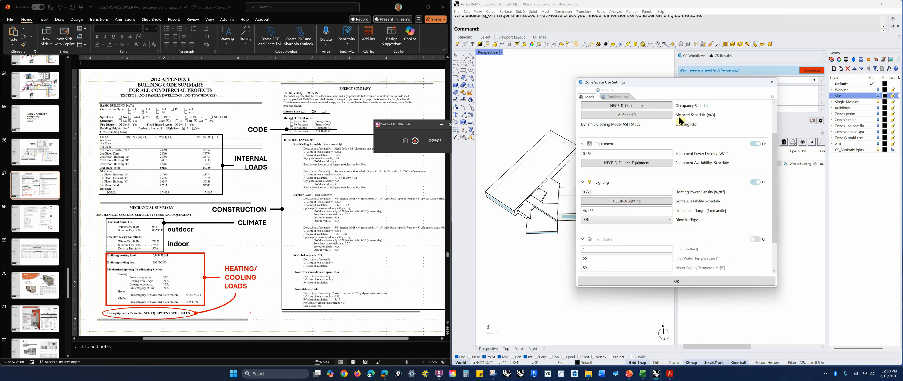
Switch to the Conditioning page and preview the heating setpoint schedule in the schedule library before closing it
{"action": "left_click", "coordinate": [626, 98]}
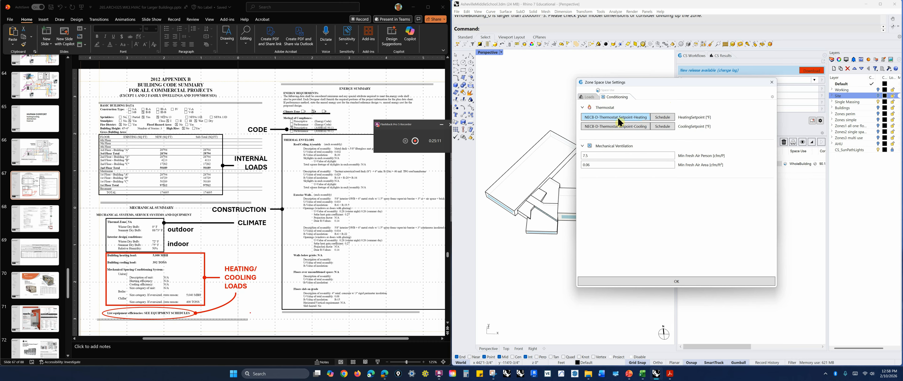
{"action": "left_click", "coordinate": [612, 119]}
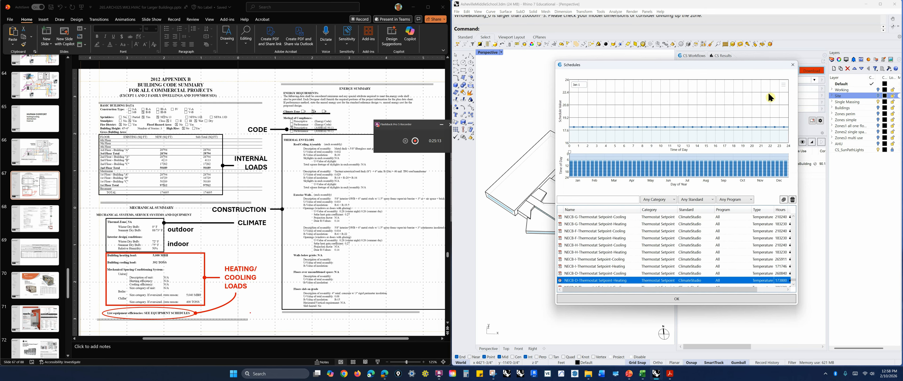
{"action": "left_click", "coordinate": [791, 66]}
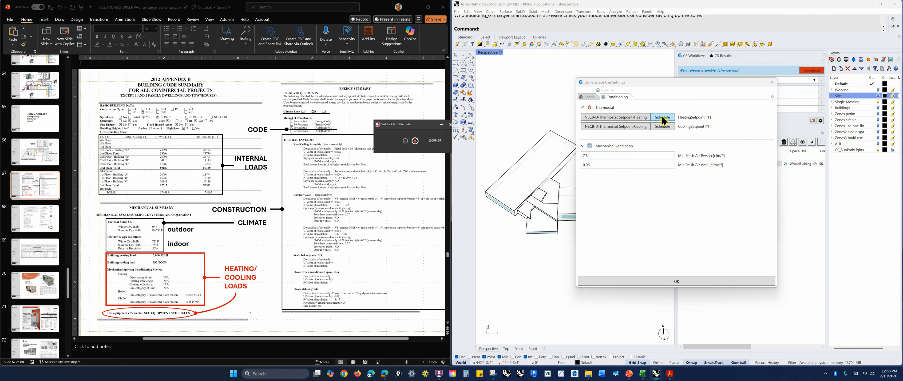
Change the heating and cooling setpoints from schedules to constant values and close the space use dialogs
{"action": "left_click", "coordinate": [662, 120]}
{"action": "left_click", "coordinate": [663, 127]}
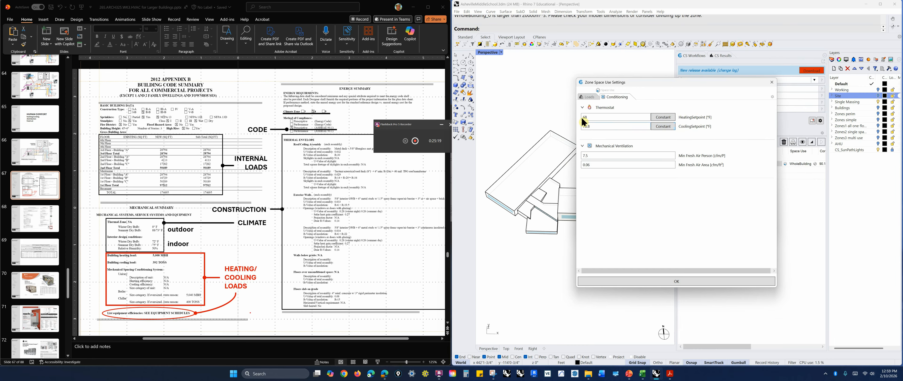
{"action": "left_click_drag", "start_coordinate": [583, 118], "coordinate": [597, 117]}
{"action": "left_click_drag", "start_coordinate": [594, 126], "coordinate": [583, 126]}
{"action": "left_click", "coordinate": [772, 83]}
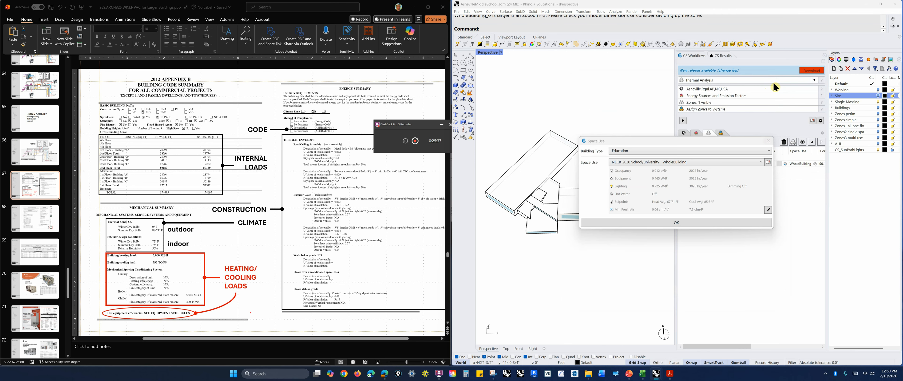
{"action": "left_click", "coordinate": [769, 141]}
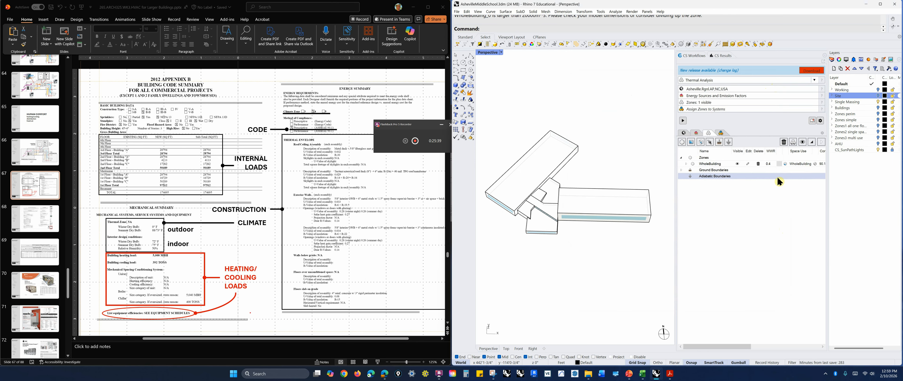
Reopen the zone's space use settings and set constant thermostat setpoints of 72 °F heating and 75 °F cooling
{"action": "left_click", "coordinate": [785, 164]}
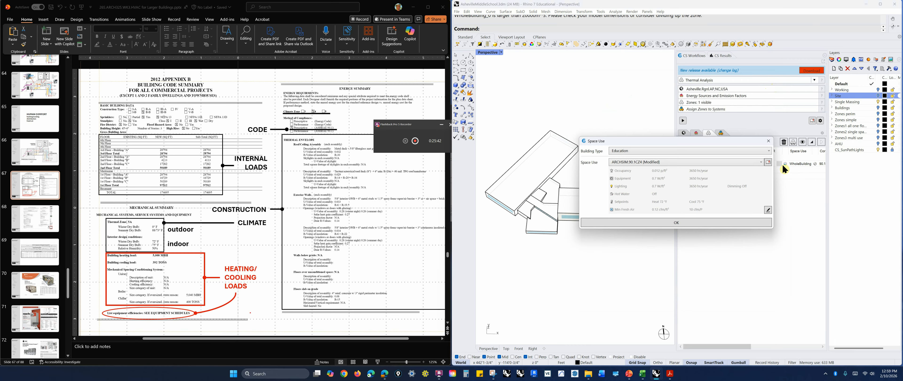
{"action": "left_click", "coordinate": [768, 210]}
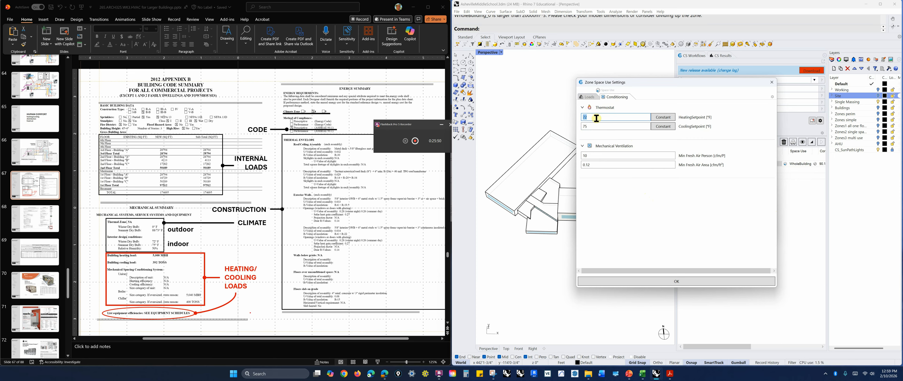
{"action": "left_click", "coordinate": [593, 126]}
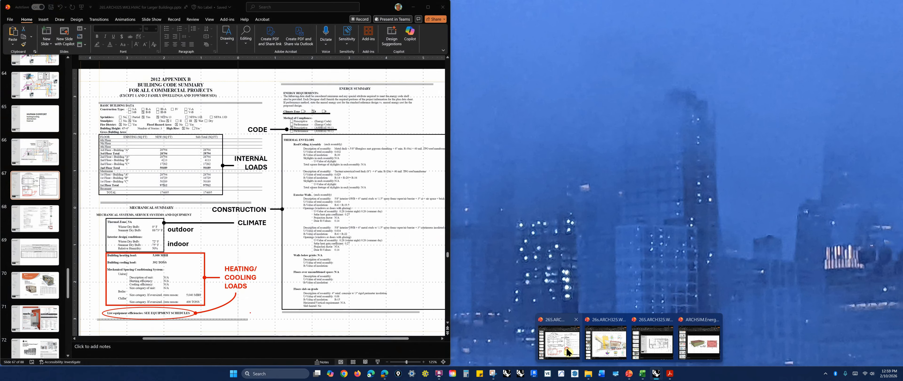
{"action": "left_click", "coordinate": [605, 339]}
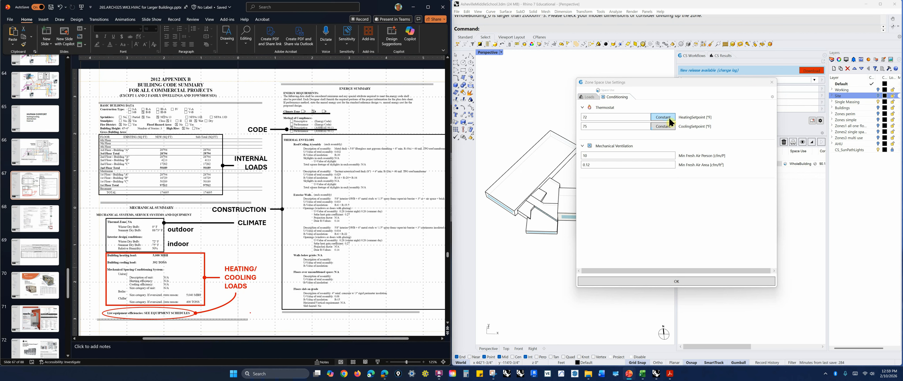
{"action": "double_click", "coordinate": [584, 118]}
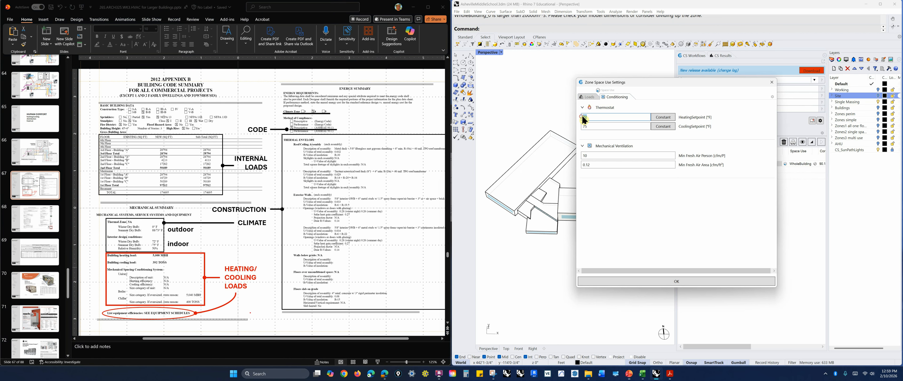
{"action": "double_click", "coordinate": [583, 126]}
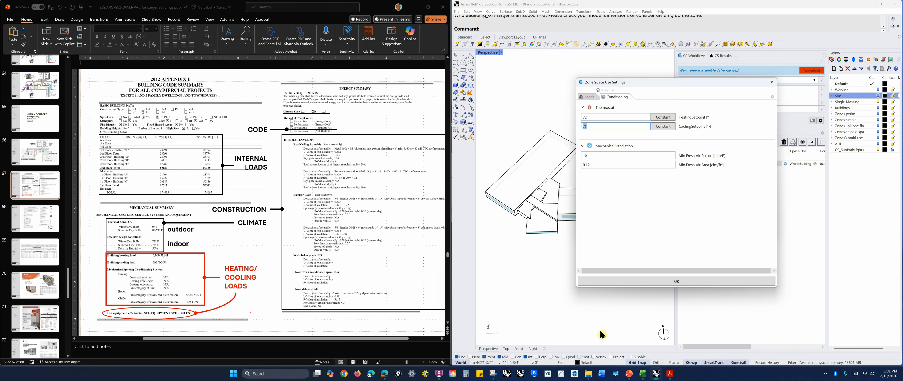
Open the ASHRAE 62.1 minimum ventilation rates table in the presentation and compare it with the zone's fresh air fields
{"action": "mouse_move", "coordinate": [630, 375]}
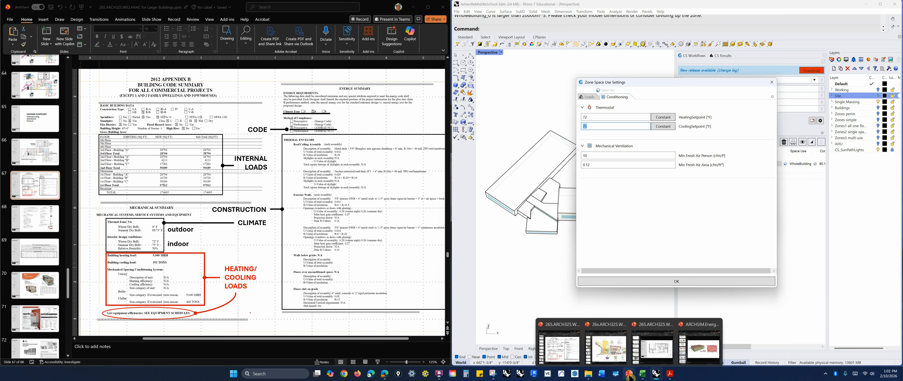
{"action": "left_click", "coordinate": [560, 346]}
{"action": "scroll", "coordinate": [41, 276], "scroll_direction": "down", "scroll_amount": 5}
{"action": "scroll", "coordinate": [42, 276], "scroll_direction": "down", "scroll_amount": 10}
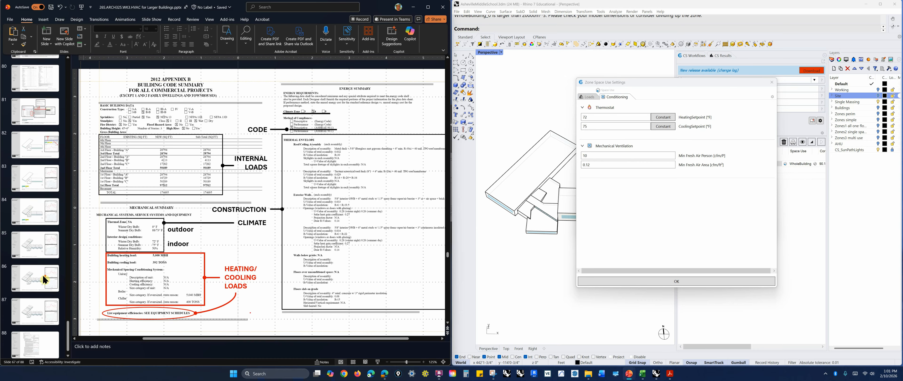
{"action": "scroll", "coordinate": [44, 270], "scroll_direction": "up", "scroll_amount": 1}
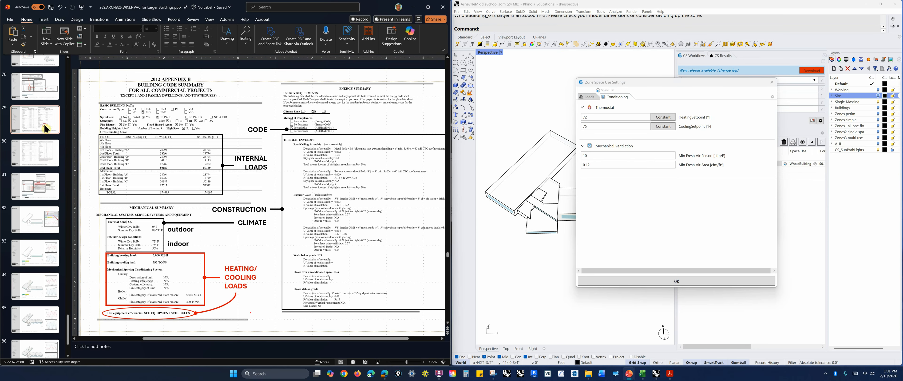
{"action": "left_click", "coordinate": [35, 119]}
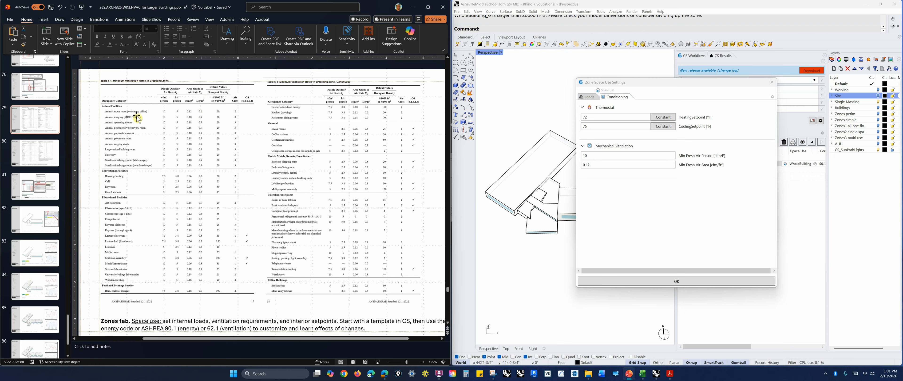
{"action": "left_click", "coordinate": [114, 112]}
{"action": "left_click", "coordinate": [164, 112]}
{"action": "double_click", "coordinate": [590, 164]}
{"action": "left_click", "coordinate": [598, 156]}
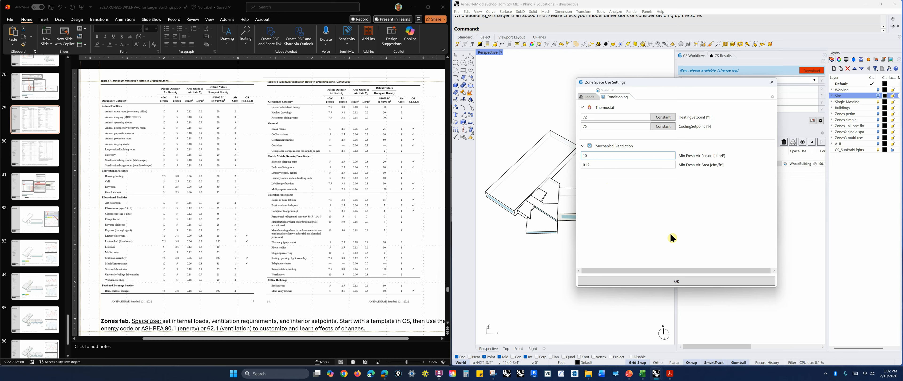
Confirm the zone's space use settings and close both space use dialogs
{"action": "left_click", "coordinate": [590, 97]}
{"action": "left_click", "coordinate": [604, 98]}
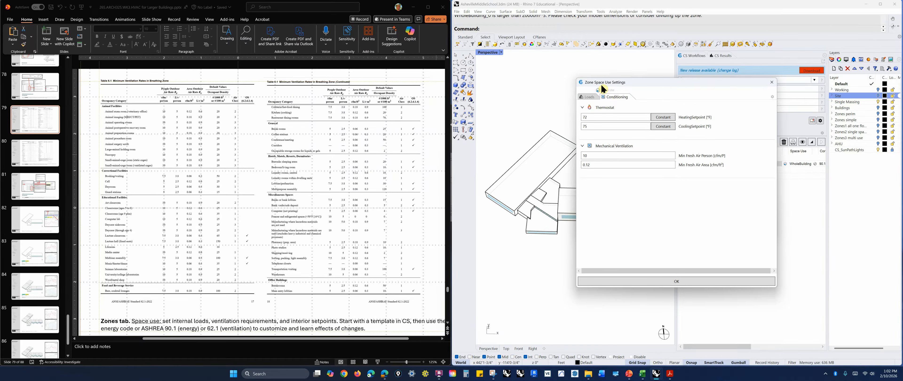
{"action": "left_click", "coordinate": [677, 281]}
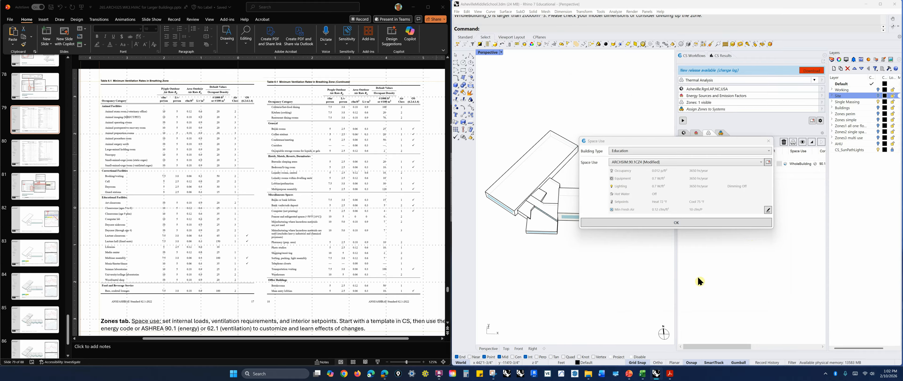
{"action": "left_click", "coordinate": [756, 222]}
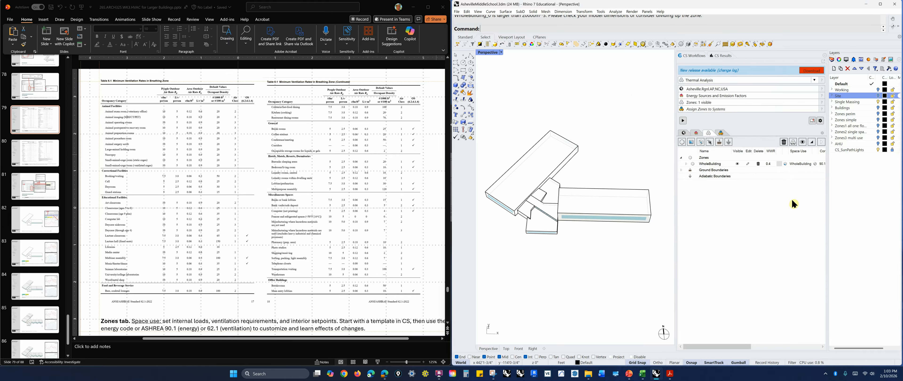
Open the zone's construction library, browse the building type filters, and select 90.1-2019 SecondarySchool CZ 4
{"action": "left_click_drag", "start_coordinate": [737, 346], "coordinate": [772, 345]}
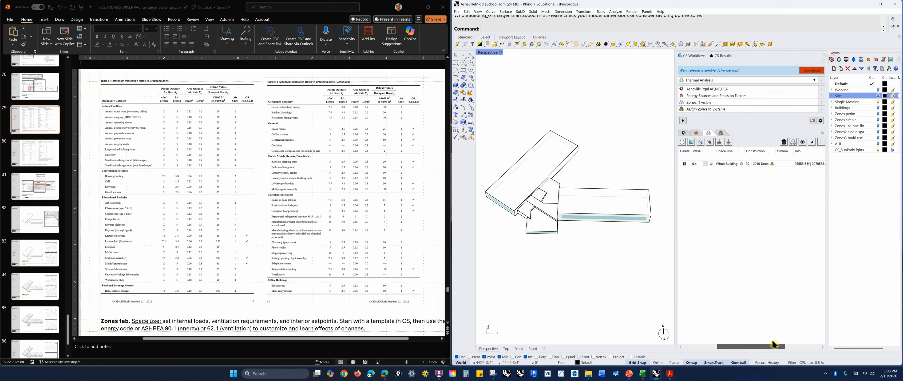
{"action": "left_click", "coordinate": [741, 164]}
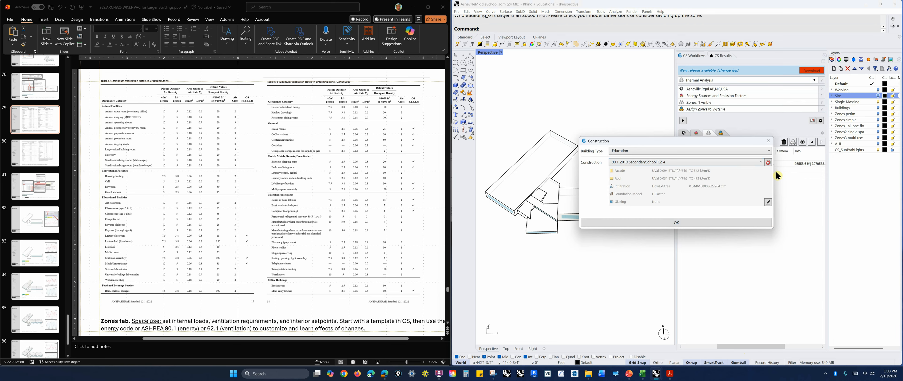
{"action": "left_click", "coordinate": [768, 162]}
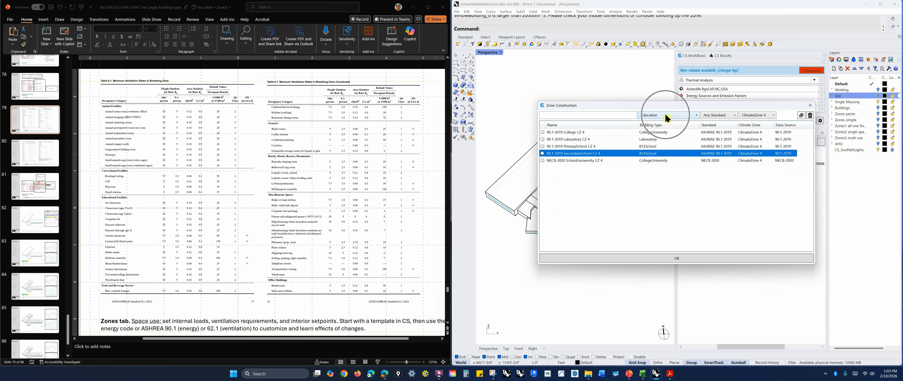
{"action": "left_click", "coordinate": [690, 114]}
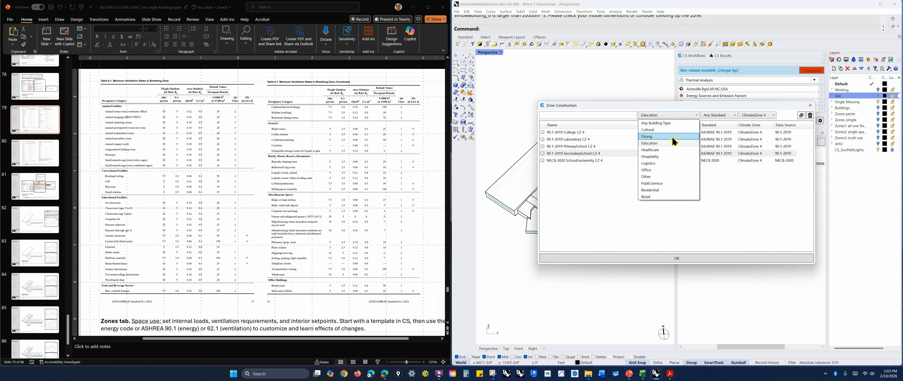
{"action": "left_click", "coordinate": [668, 190]}
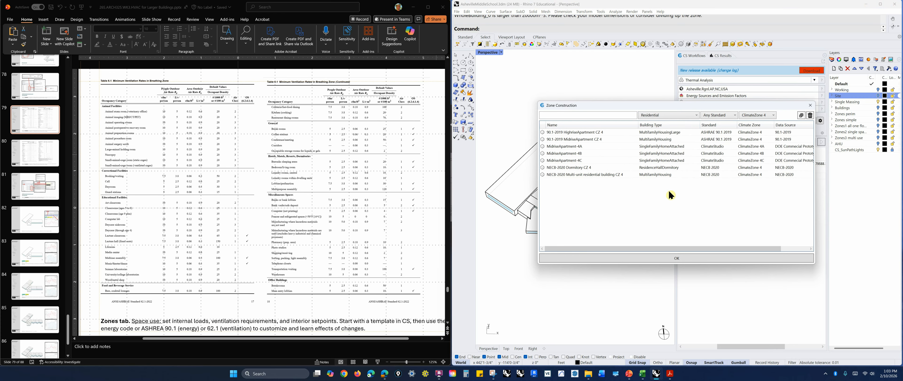
{"action": "left_click", "coordinate": [694, 119]}
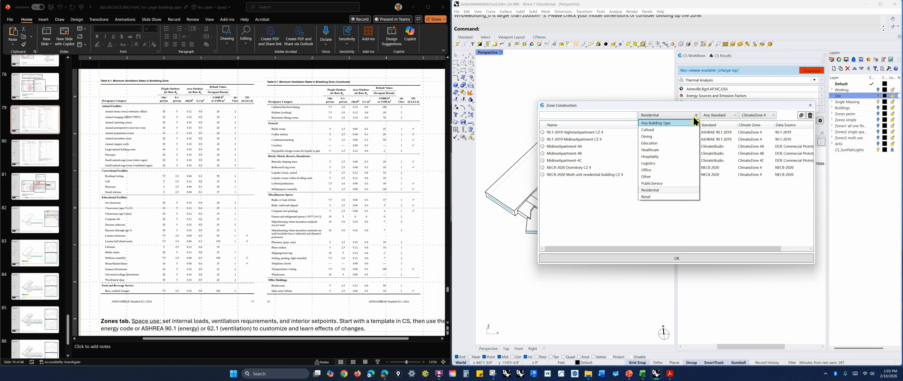
{"action": "left_click", "coordinate": [664, 123]}
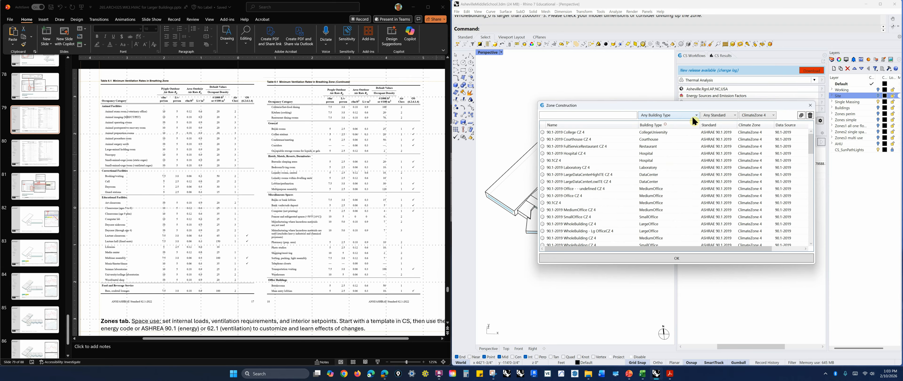
{"action": "left_click", "coordinate": [673, 117]}
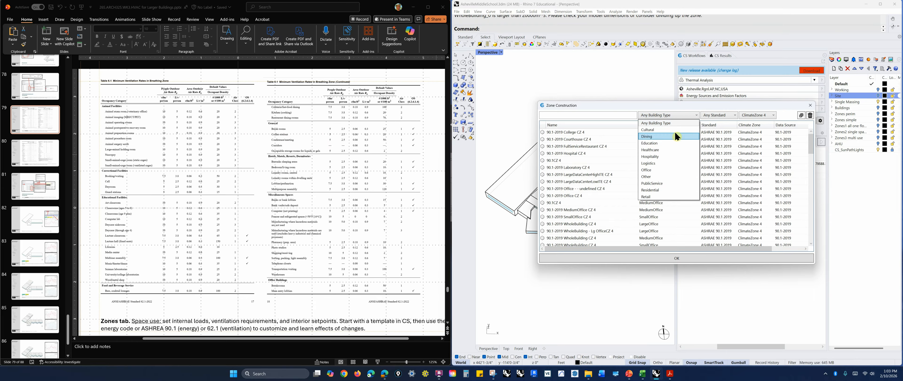
{"action": "left_click", "coordinate": [664, 143]}
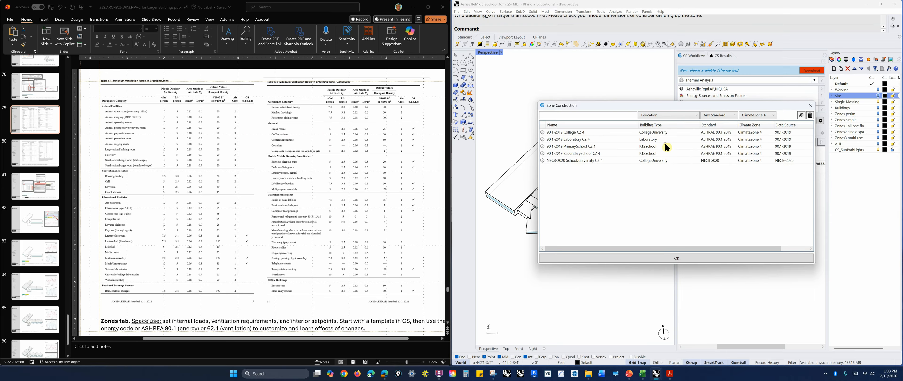
{"action": "left_click", "coordinate": [591, 154]}
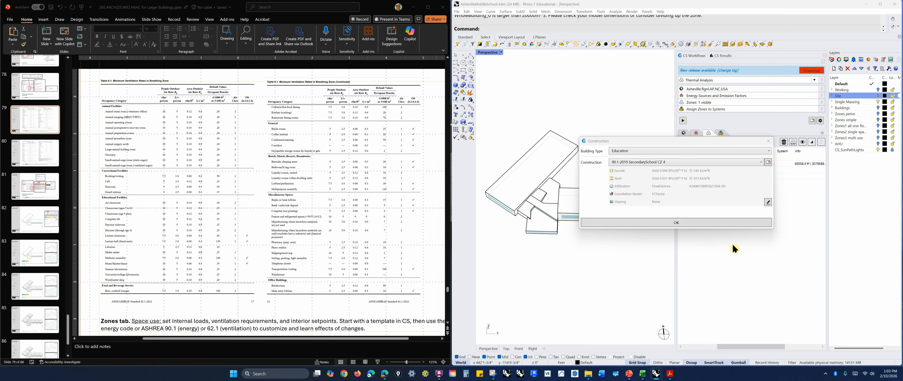
Open the zone construction settings and browse the construction library from the roof assembly
{"action": "left_click", "coordinate": [768, 202]}
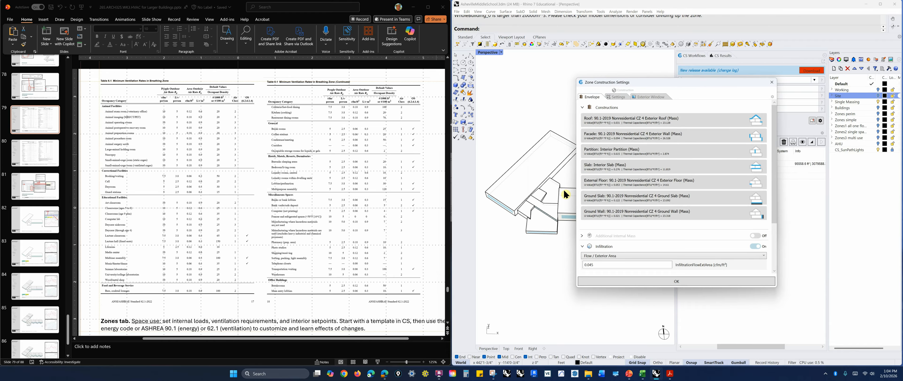
{"action": "left_click", "coordinate": [610, 125]}
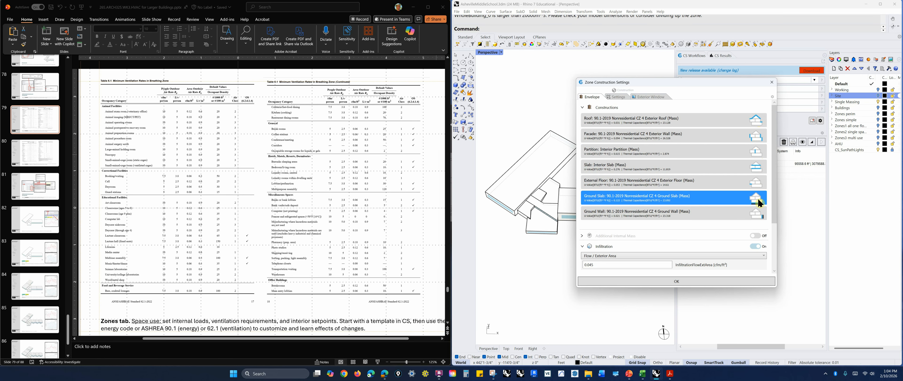
{"action": "left_click", "coordinate": [659, 116]}
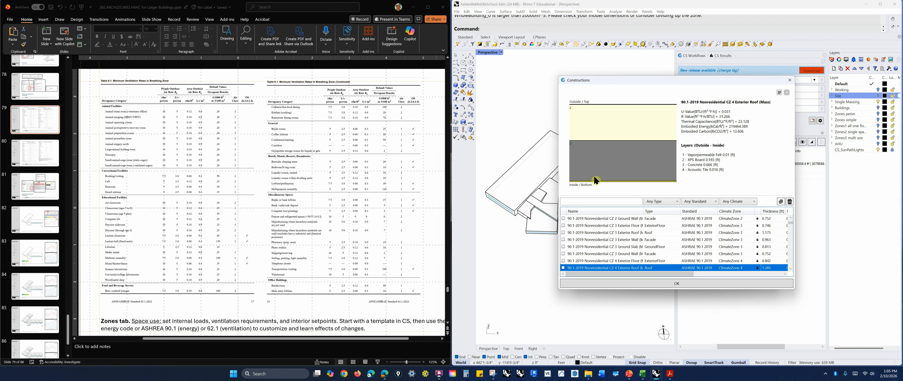
{"action": "left_click", "coordinate": [723, 118]}
{"action": "left_click", "coordinate": [780, 202]}
{"action": "left_click_drag", "start_coordinate": [789, 222], "coordinate": [793, 278]}
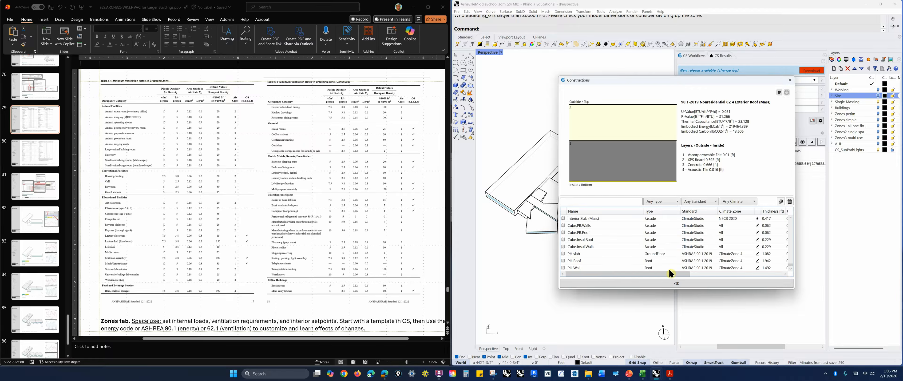
Edit the PH Wall construction by adding a new material layer, then close the construction library
{"action": "left_click", "coordinate": [758, 268]}
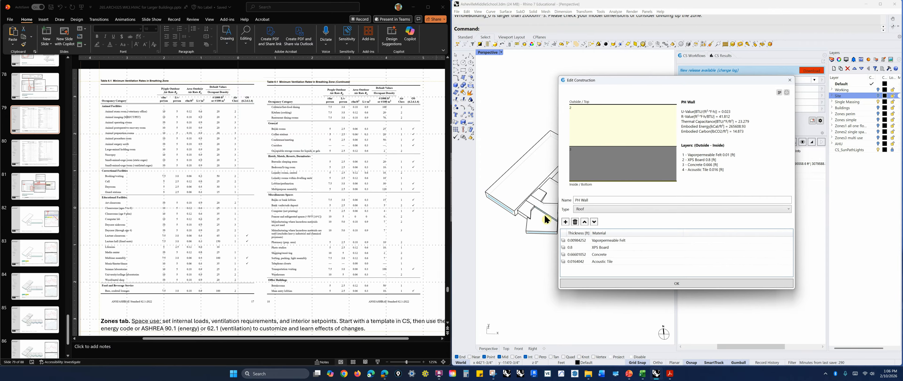
{"action": "left_click", "coordinate": [565, 221]}
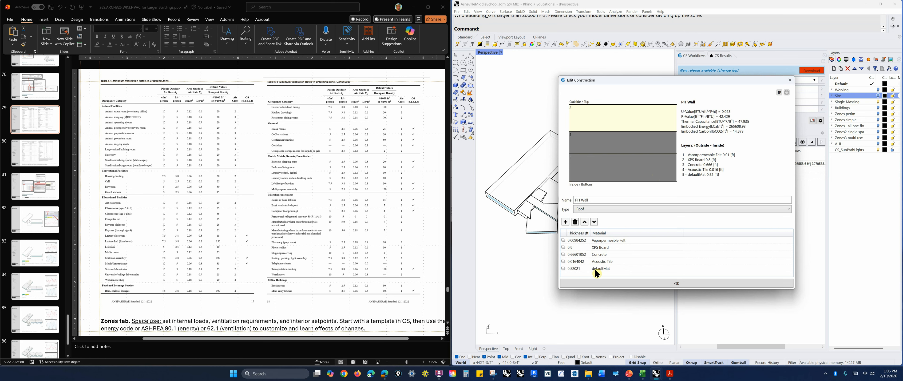
{"action": "left_click", "coordinate": [790, 81]}
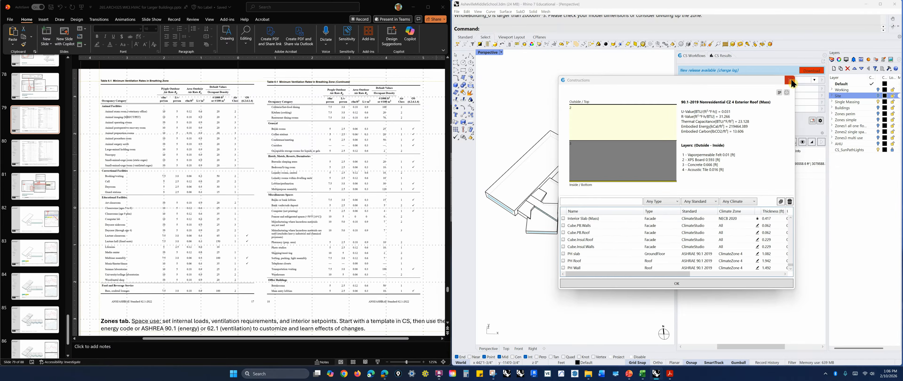
{"action": "left_click", "coordinate": [791, 79]}
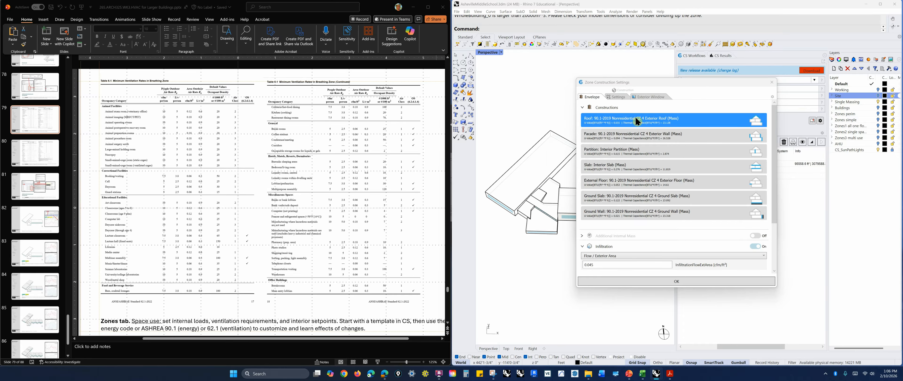
Examine the infiltration flow per exterior area field in the envelope settings
{"action": "left_click", "coordinate": [631, 151]}
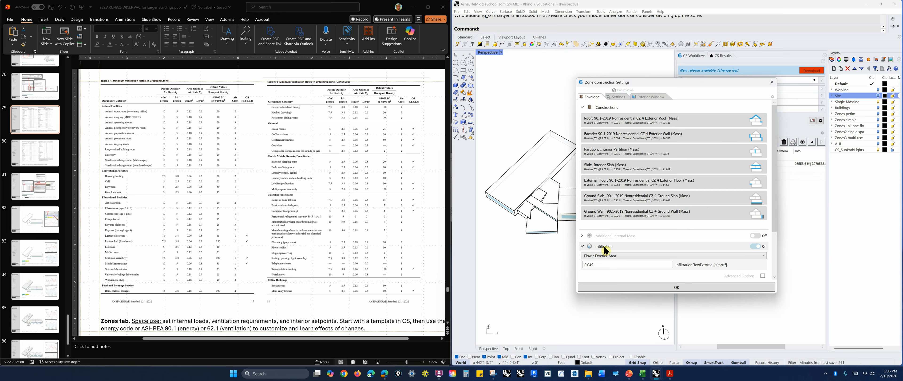
{"action": "left_click", "coordinate": [589, 265]}
{"action": "left_click_drag", "start_coordinate": [588, 265], "coordinate": [602, 265]}
{"action": "left_click", "coordinate": [601, 266]}
{"action": "left_click_drag", "start_coordinate": [588, 265], "coordinate": [599, 265]}
{"action": "left_click", "coordinate": [600, 265]}
{"action": "left_click", "coordinate": [722, 268]}
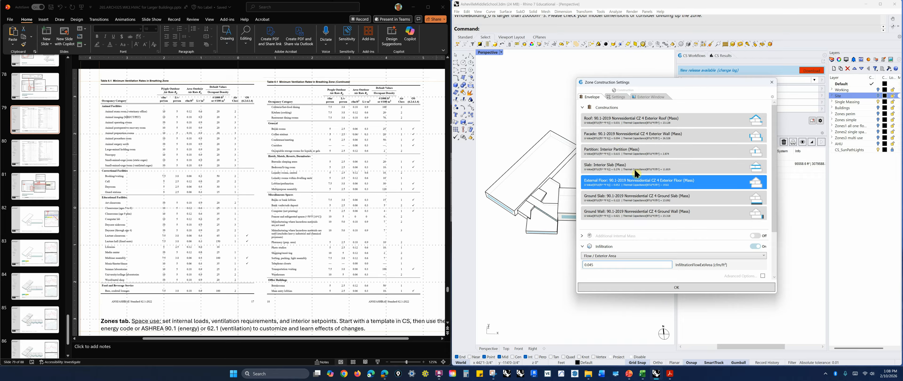
{"action": "double_click", "coordinate": [594, 264]}
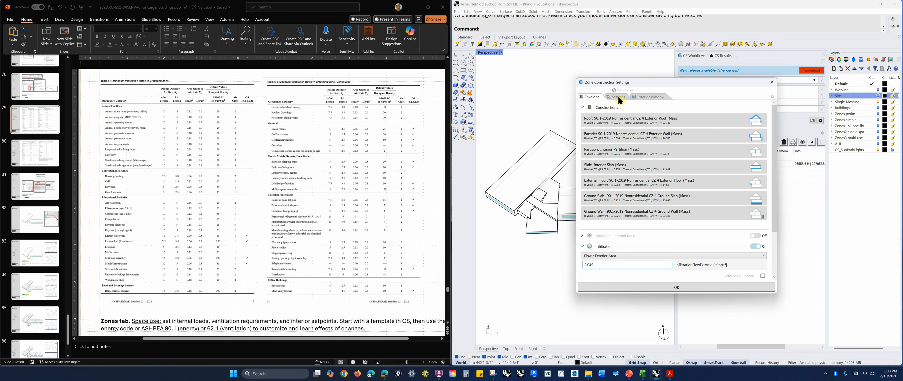
Open the exterior window glazing material library, filter it by 90, and cancel out of it
{"action": "left_click", "coordinate": [653, 100]}
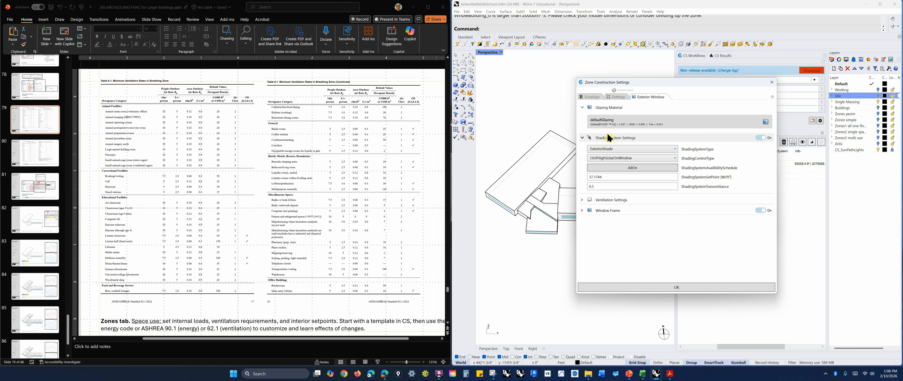
{"action": "left_click", "coordinate": [617, 125]}
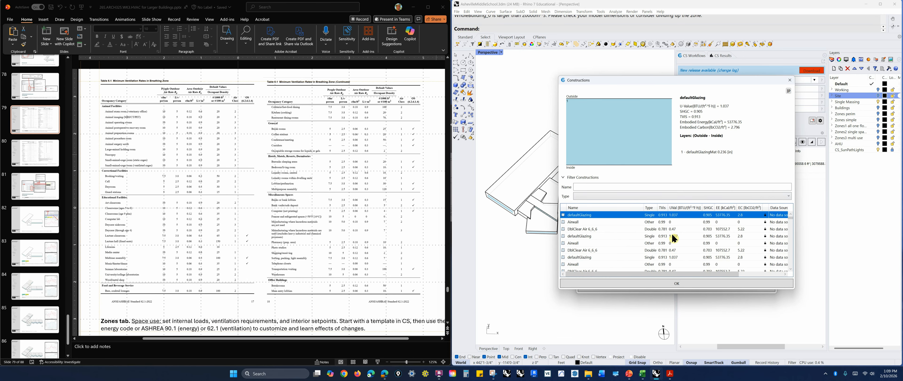
{"action": "left_click", "coordinate": [601, 187]}
{"action": "type", "text": "90"}
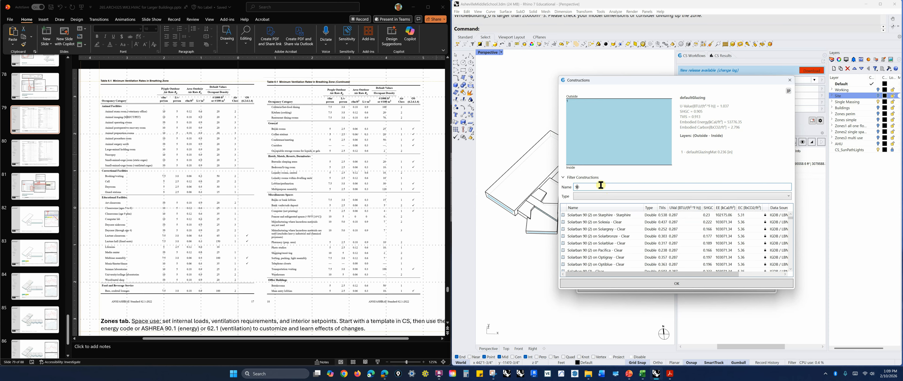
{"action": "key", "text": "Escape"}
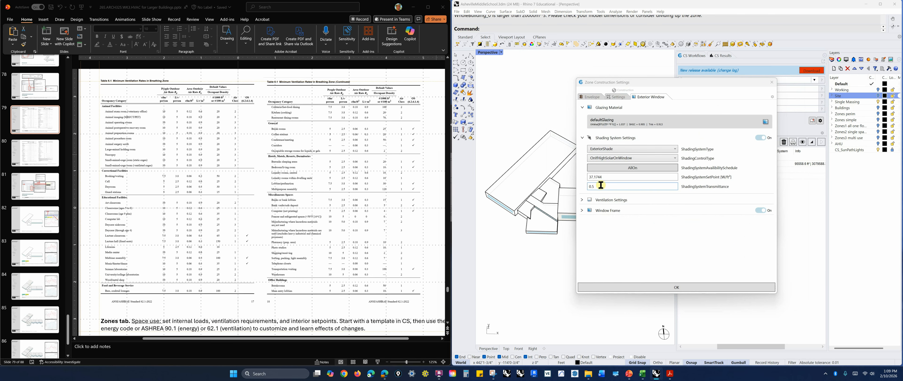
Assign 90.1-2019 Nonresidential CZ 4 Glazing (Nonmetal Framing) as the window glazing material, filtering the library by 90.1
{"action": "left_click", "coordinate": [611, 122]}
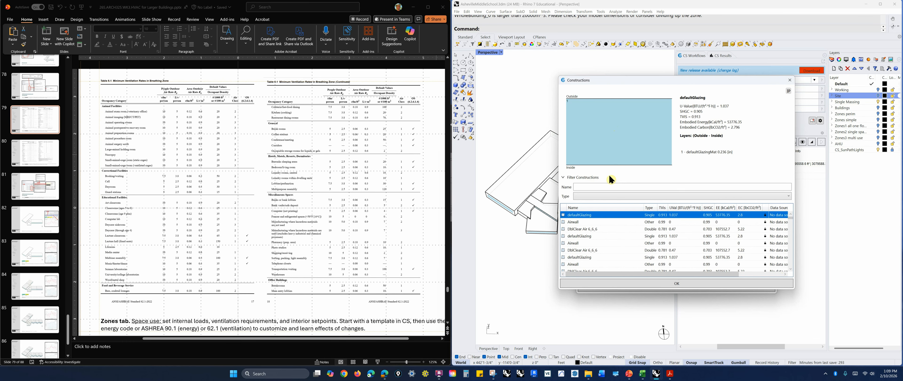
{"action": "left_click", "coordinate": [602, 187]}
{"action": "type", "text": "90"}
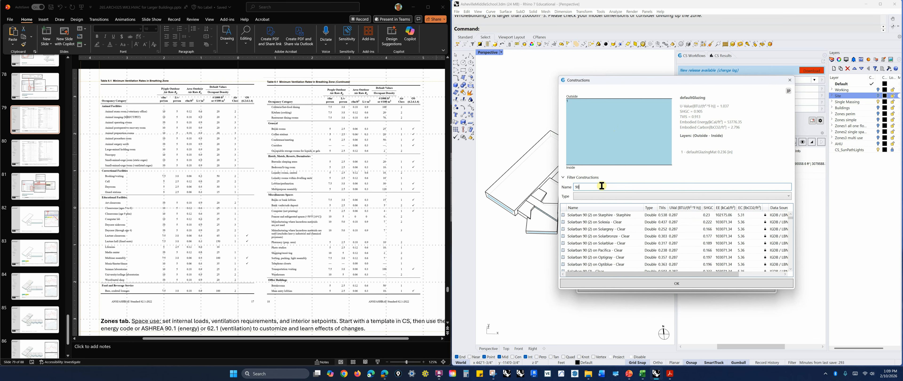
{"action": "type", "text": ".1"}
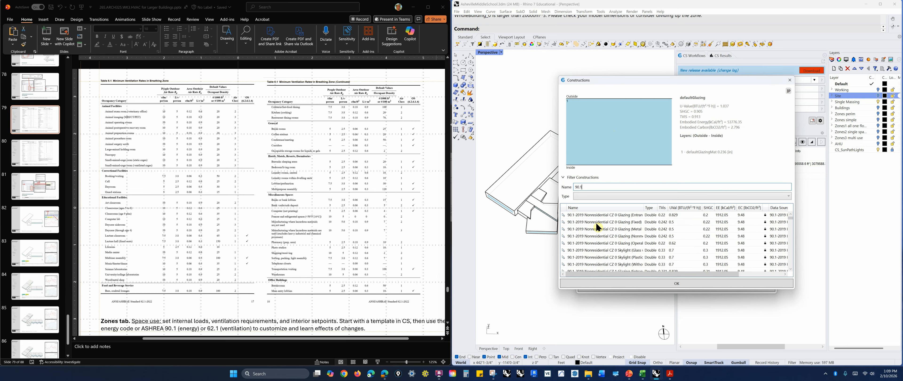
{"action": "scroll", "coordinate": [608, 245], "scroll_direction": "down", "scroll_amount": 3}
{"action": "scroll", "coordinate": [608, 243], "scroll_direction": "down", "scroll_amount": 9}
{"action": "scroll", "coordinate": [610, 267], "scroll_direction": "down", "scroll_amount": 3}
{"action": "left_click", "coordinate": [790, 214]}
{"action": "left_click", "coordinate": [791, 214]}
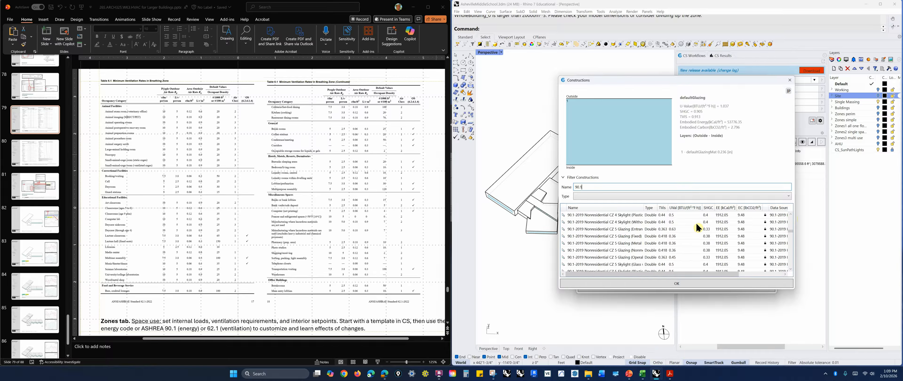
{"action": "left_click", "coordinate": [791, 214]}
{"action": "left_click", "coordinate": [791, 215]}
{"action": "left_click", "coordinate": [791, 214]}
{"action": "left_click", "coordinate": [791, 215]}
{"action": "left_click", "coordinate": [600, 223]}
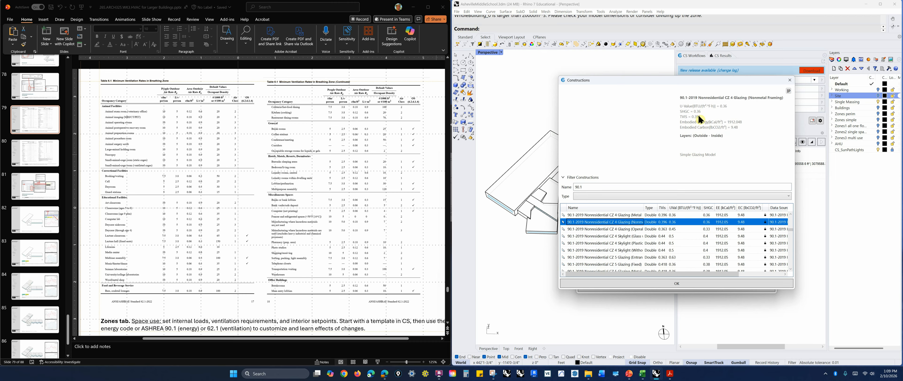
{"action": "left_click", "coordinate": [696, 282]}
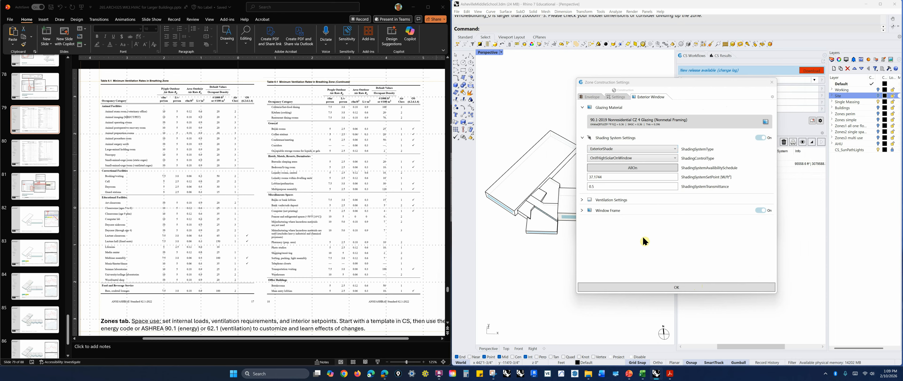
Review the envelope tab and the window frame, ventilation and shading sections, then confirm the zone construction settings
{"action": "left_click", "coordinate": [592, 98]}
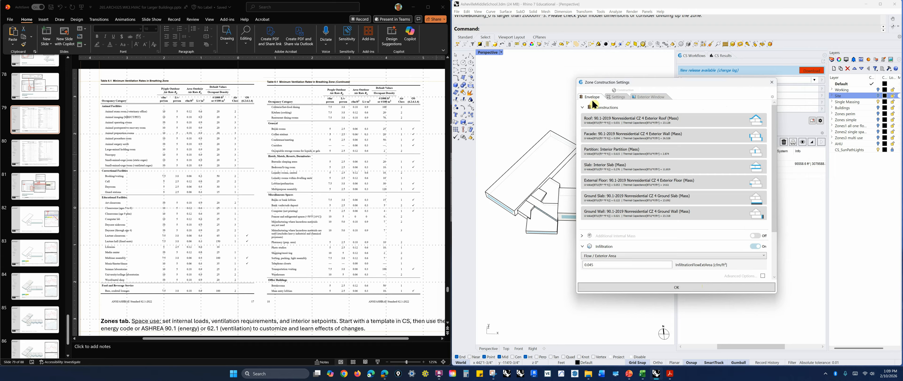
{"action": "left_click", "coordinate": [646, 98]}
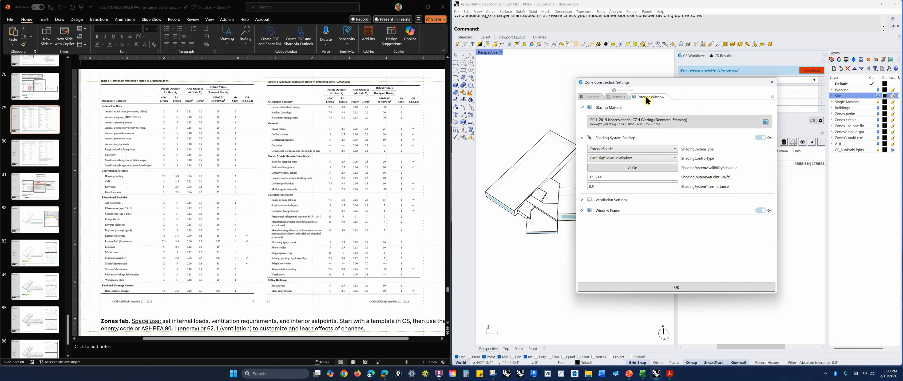
{"action": "left_click", "coordinate": [592, 98]}
{"action": "left_click", "coordinate": [647, 98]}
{"action": "left_click", "coordinate": [582, 211]}
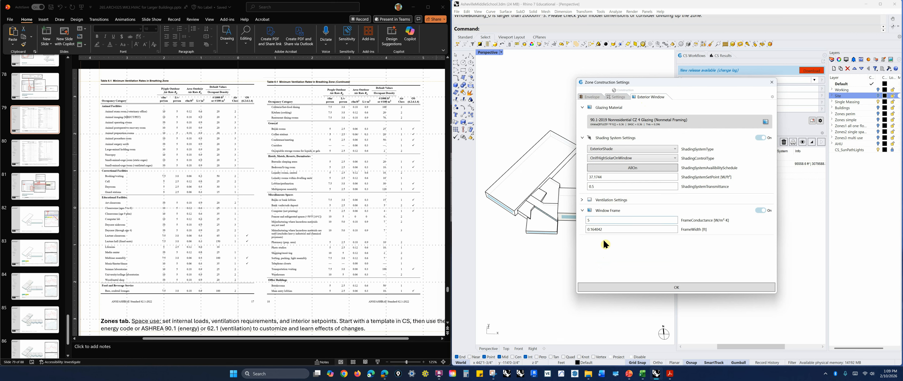
{"action": "left_click", "coordinate": [587, 220]}
{"action": "left_click", "coordinate": [583, 211]}
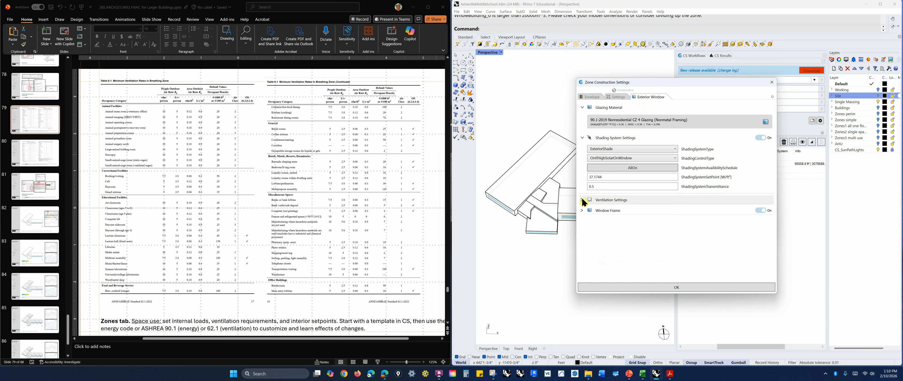
{"action": "left_click", "coordinate": [582, 201]}
{"action": "left_click", "coordinate": [582, 200]}
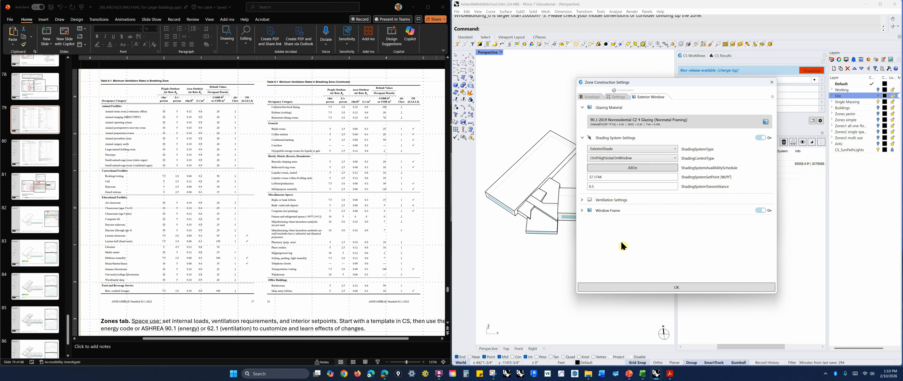
{"action": "left_click", "coordinate": [583, 139]}
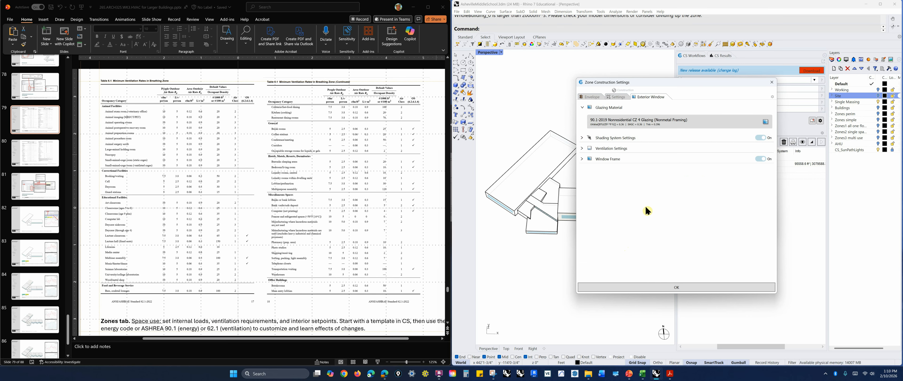
{"action": "left_click", "coordinate": [707, 288]}
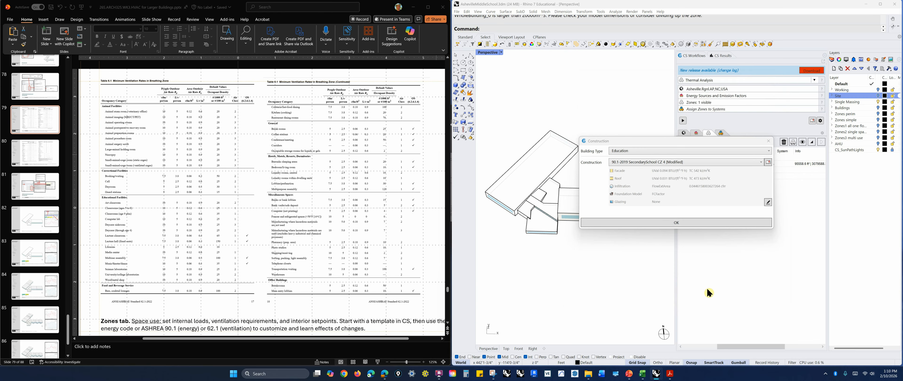
{"action": "left_click", "coordinate": [698, 224]}
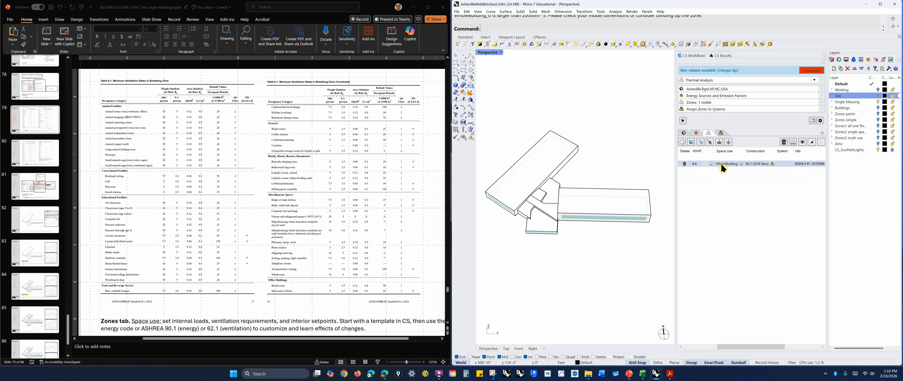
Open the ClimateStudio results and select the a-WB.IDL.CB result file
{"action": "right_click_drag", "start_coordinate": [637, 266], "coordinate": [632, 219]}
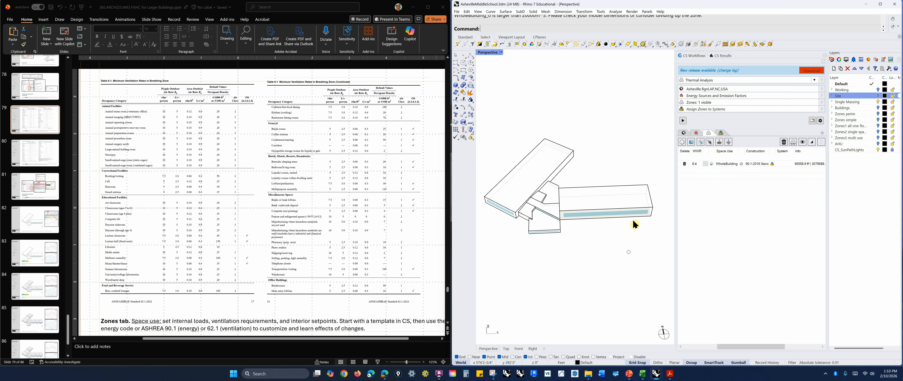
{"action": "left_click", "coordinate": [724, 58]}
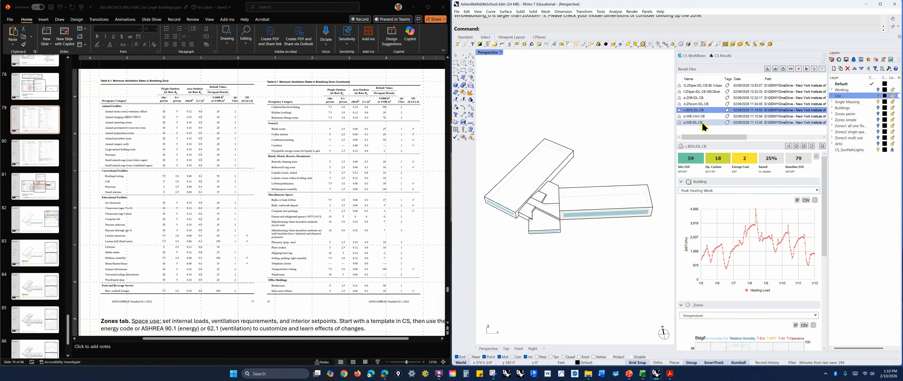
{"action": "left_click", "coordinate": [715, 122]}
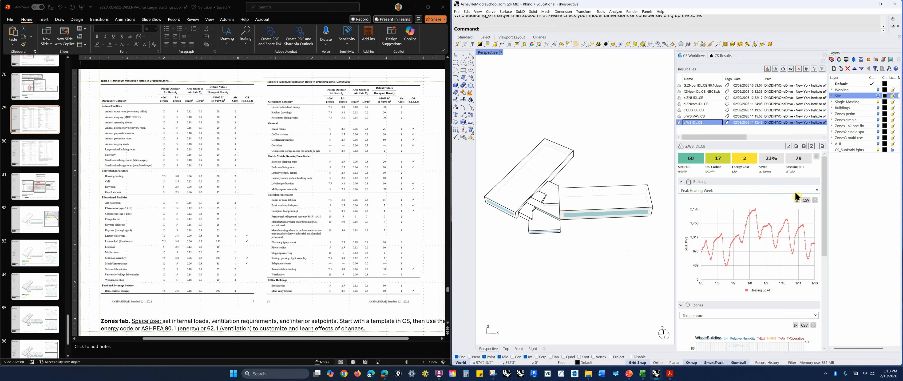
{"action": "right_click_drag", "start_coordinate": [574, 171], "coordinate": [571, 171]}
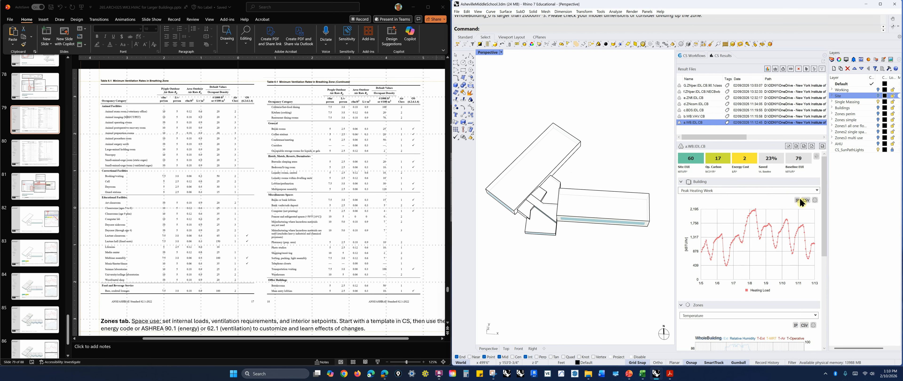
Display the building's Energy Use Intensity and Energy Flows charts for the selected result
{"action": "left_click", "coordinate": [816, 190]}
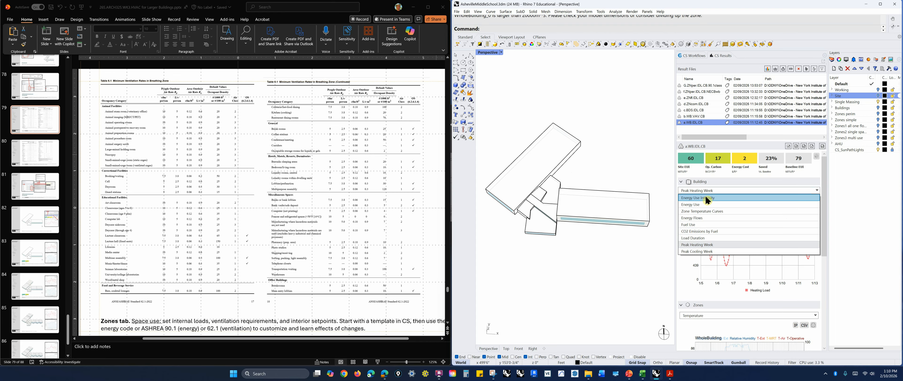
{"action": "left_click", "coordinate": [707, 199]}
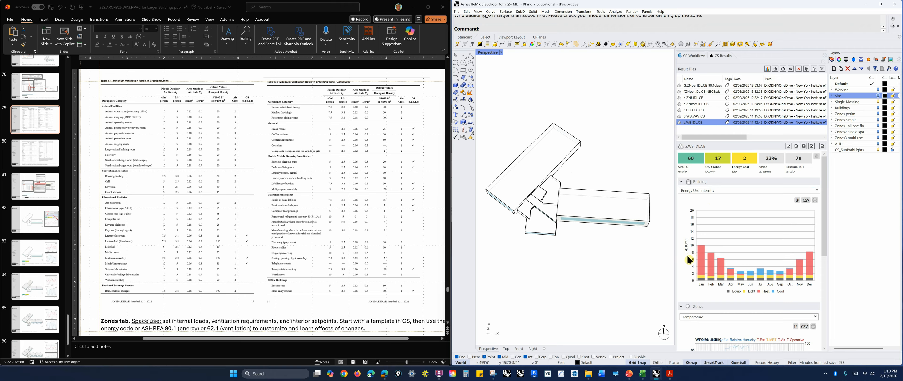
{"action": "left_click", "coordinate": [818, 193]}
{"action": "left_click", "coordinate": [722, 221]}
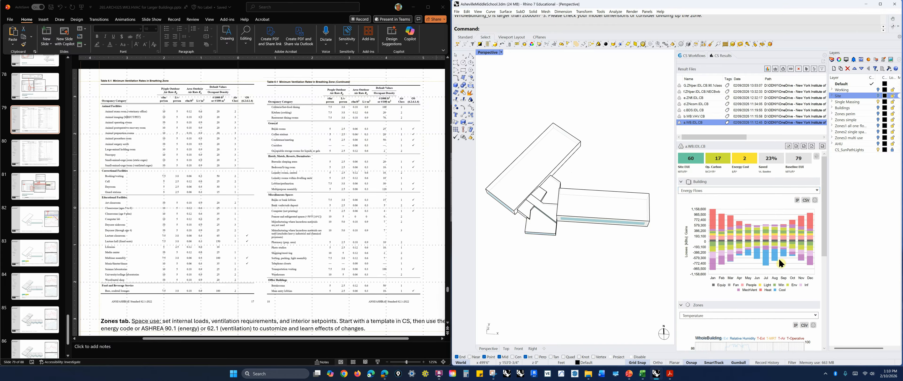
{"action": "right_click_drag", "start_coordinate": [666, 268], "coordinate": [630, 260]}
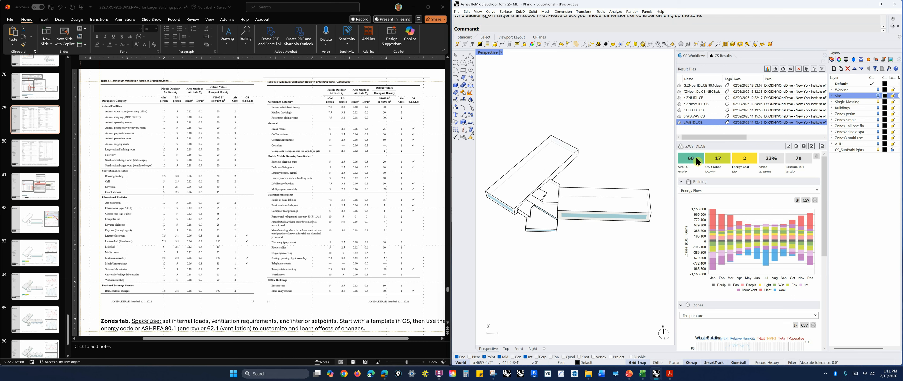
{"action": "key", "text": "ctrl"}
{"action": "key", "text": "ctrl"}
Switch the building chart between Peak Heating Week and Peak Cooling Week views
{"action": "left_click", "coordinate": [817, 190]}
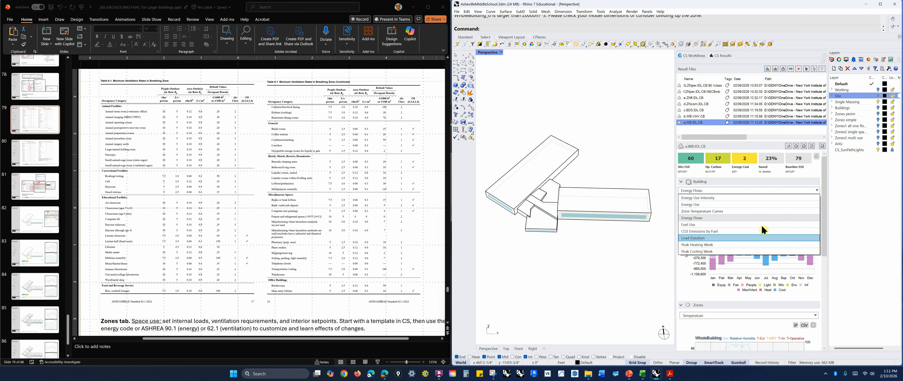
{"action": "left_click", "coordinate": [722, 244]}
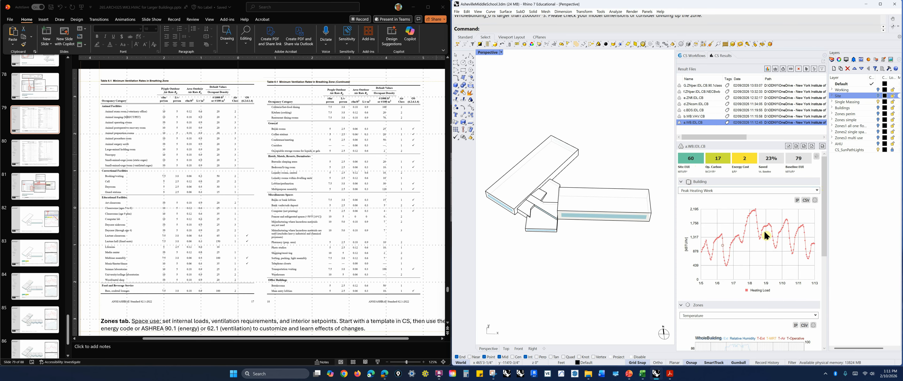
{"action": "left_click", "coordinate": [814, 191]}
{"action": "left_click", "coordinate": [714, 251]}
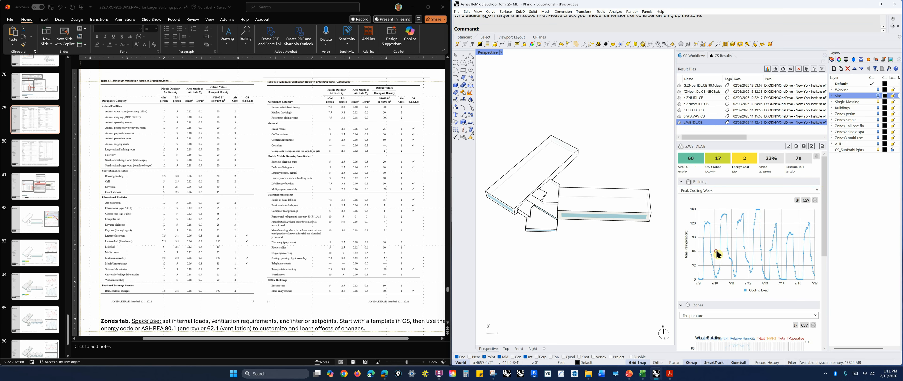
{"action": "left_click", "coordinate": [819, 195]}
{"action": "left_click", "coordinate": [727, 247]}
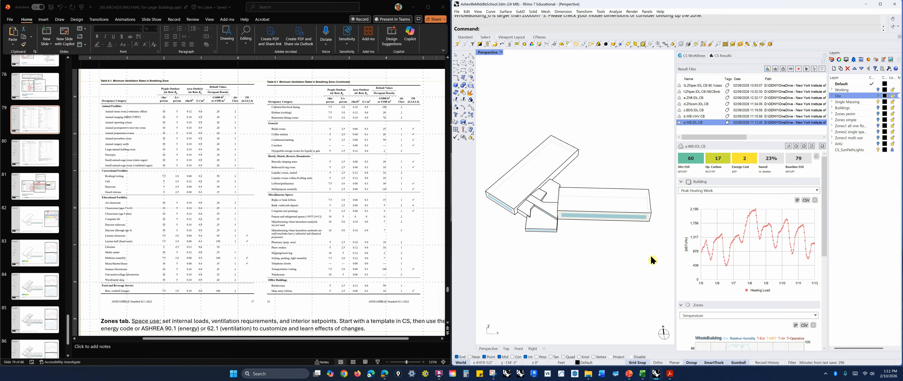
Switch to PowerPoint and browse the slides about zone construction and space use settings
{"action": "mouse_move", "coordinate": [629, 373]}
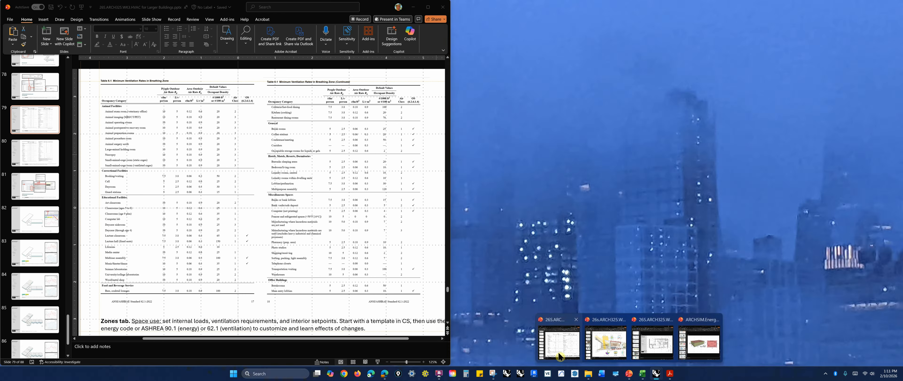
{"action": "left_click", "coordinate": [560, 357]}
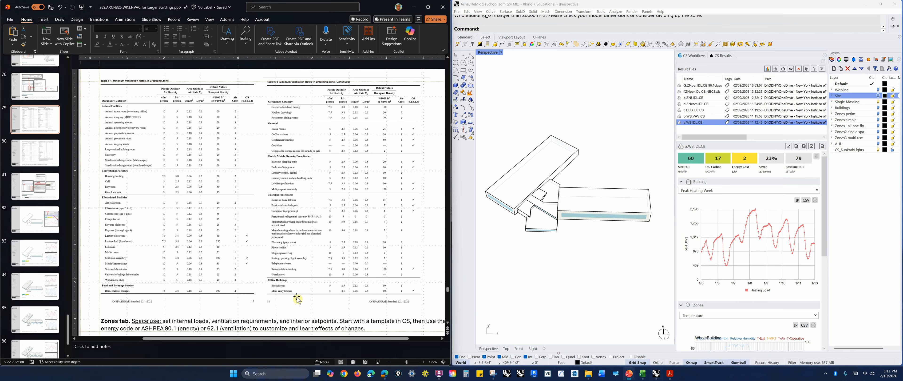
{"action": "left_click", "coordinate": [25, 197]}
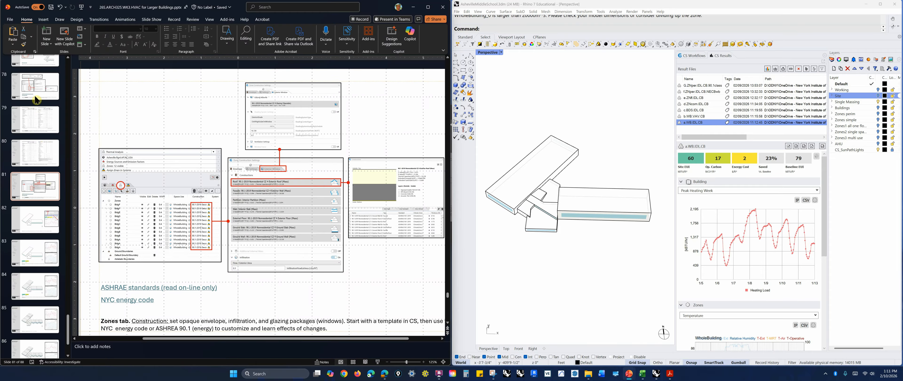
{"action": "left_click", "coordinate": [36, 88]}
{"action": "scroll", "coordinate": [37, 257], "scroll_direction": "up", "scroll_amount": 4}
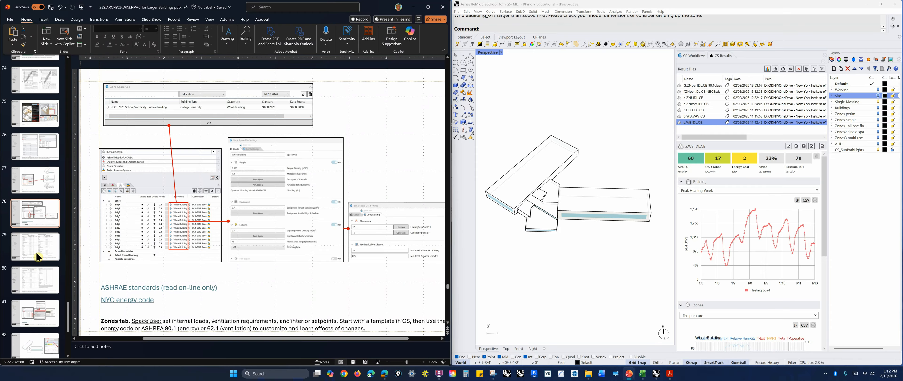
Open the building code summary slide showing code, internal loads, construction, climate and heating/cooling loads
{"action": "scroll", "coordinate": [42, 227], "scroll_direction": "up", "scroll_amount": 1}
{"action": "scroll", "coordinate": [41, 226], "scroll_direction": "up", "scroll_amount": 10}
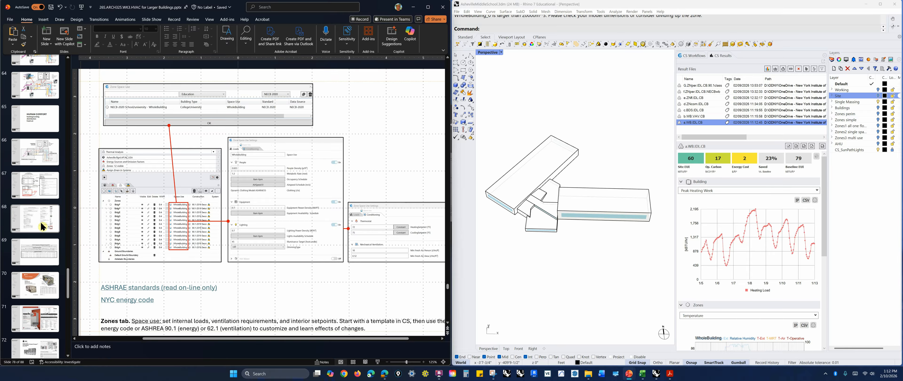
{"action": "left_click", "coordinate": [35, 185]}
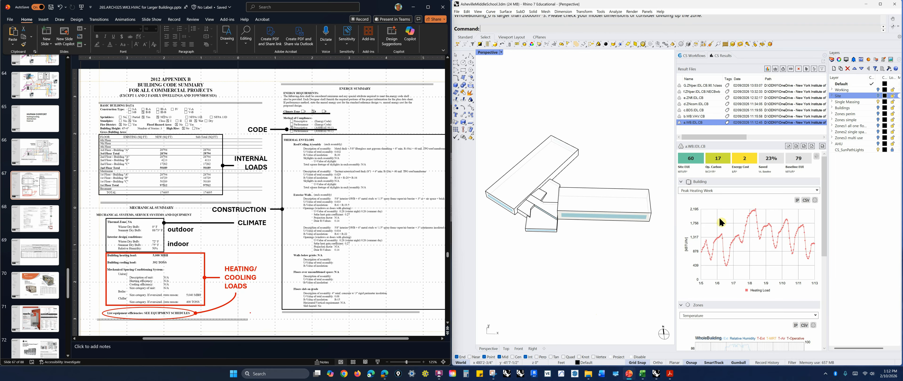
Switch the building results chart to the Peak Cooling Week view
{"action": "left_click", "coordinate": [817, 191]}
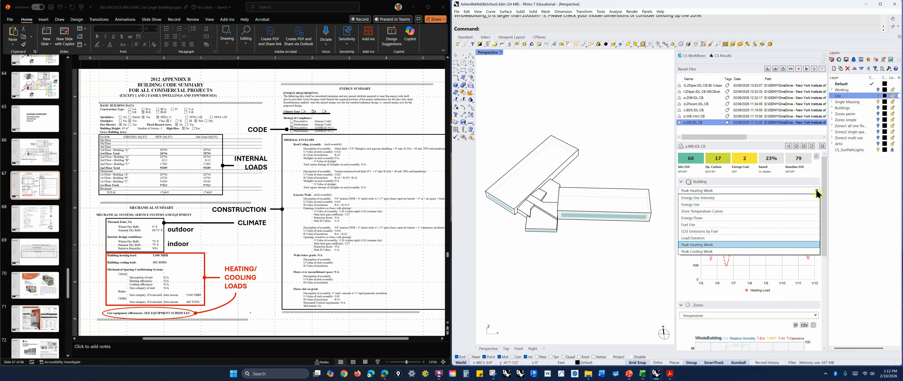
{"action": "left_click", "coordinate": [725, 251]}
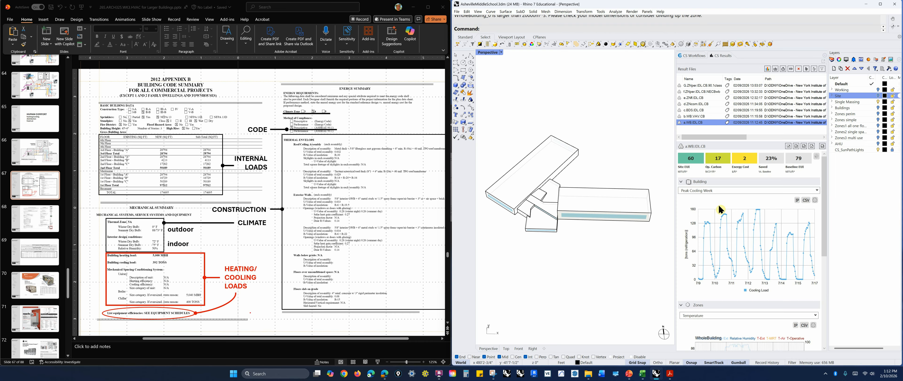
{"action": "left_click", "coordinate": [817, 190]}
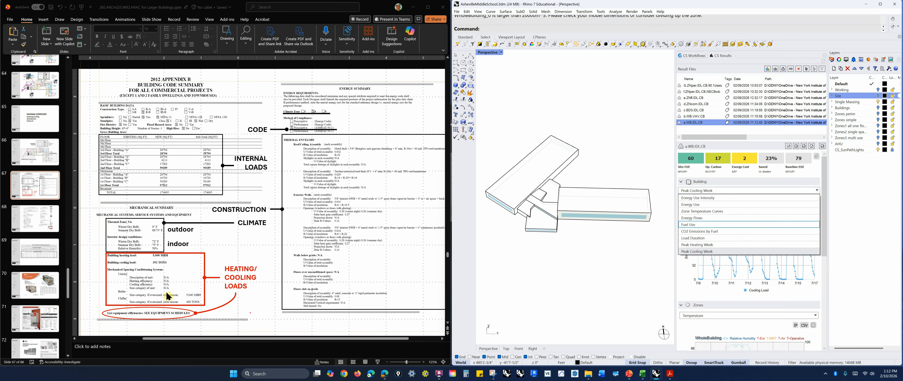
Switch the building results chart back to the Peak Heating Week view
{"action": "right_click_drag", "start_coordinate": [628, 264], "coordinate": [602, 232]}
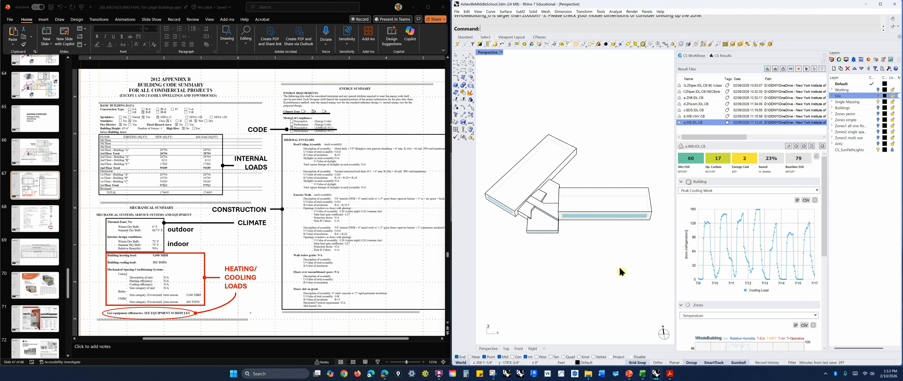
{"action": "right_click_drag", "start_coordinate": [620, 272], "coordinate": [600, 246]}
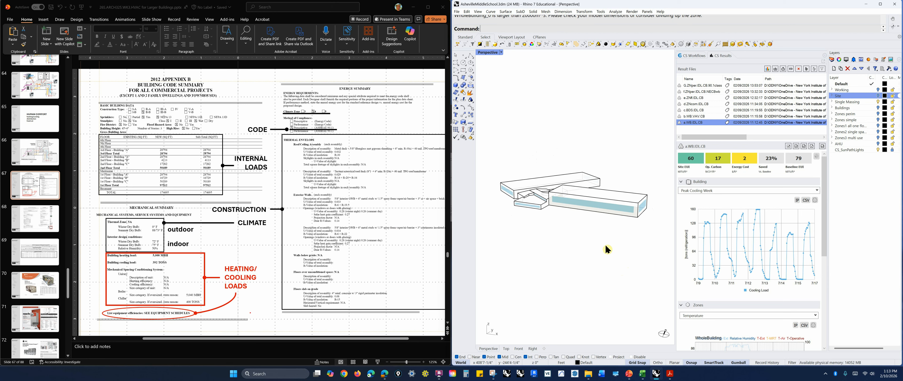
{"action": "right_click_drag", "start_coordinate": [606, 246], "coordinate": [620, 278]}
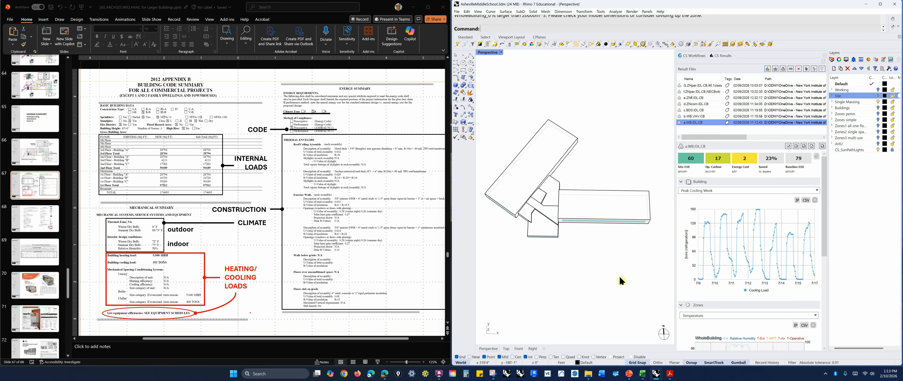
{"action": "left_click", "coordinate": [817, 191]}
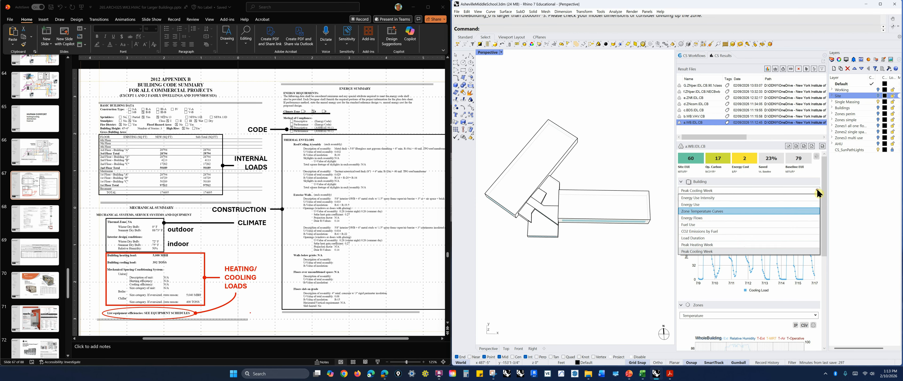
{"action": "left_click", "coordinate": [739, 245]}
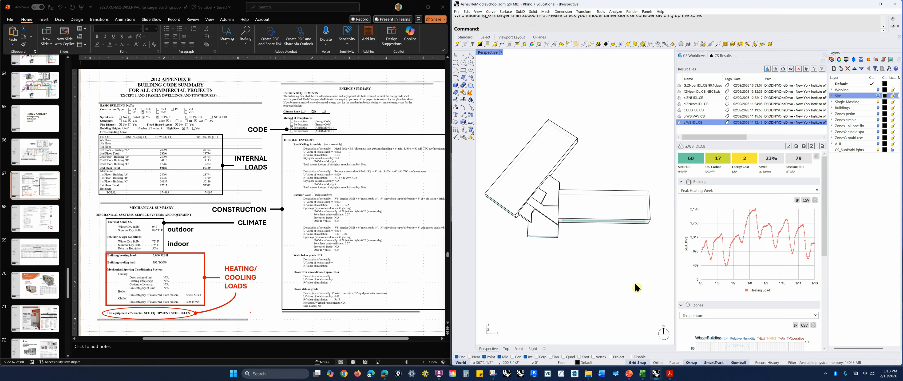
Change layer visibility to display the Buildings layer's multi-floor massing instead of the single massing
{"action": "right_click_drag", "start_coordinate": [636, 287], "coordinate": [633, 280]}
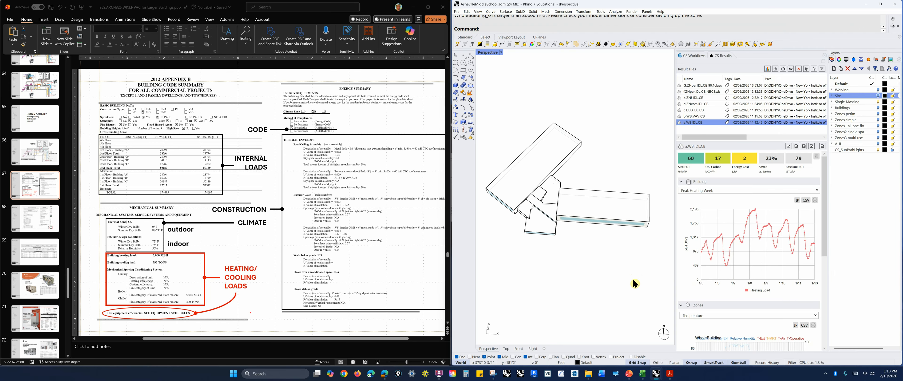
{"action": "right_click_drag", "start_coordinate": [642, 267], "coordinate": [625, 263]}
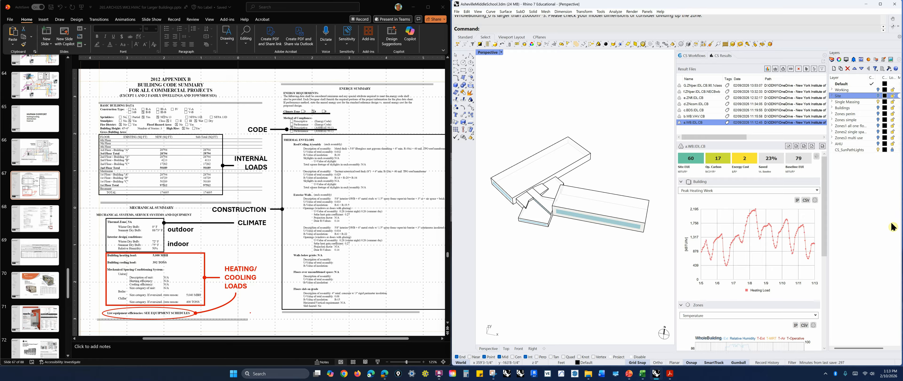
{"action": "left_click", "coordinate": [879, 102]}
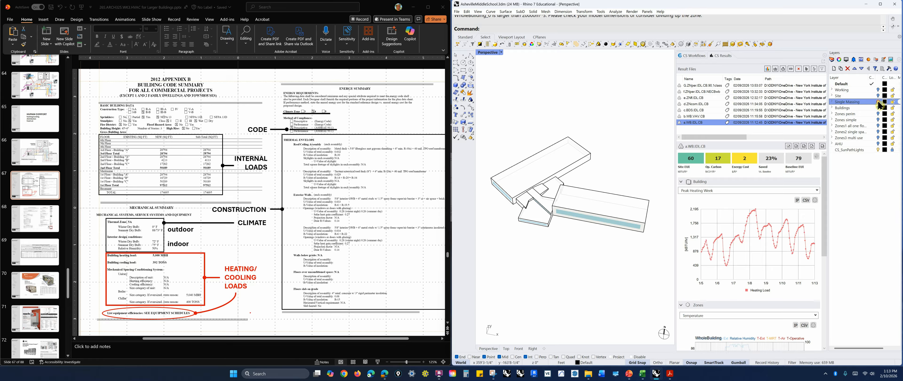
{"action": "left_click", "coordinate": [878, 102]}
{"action": "left_click", "coordinate": [878, 107]}
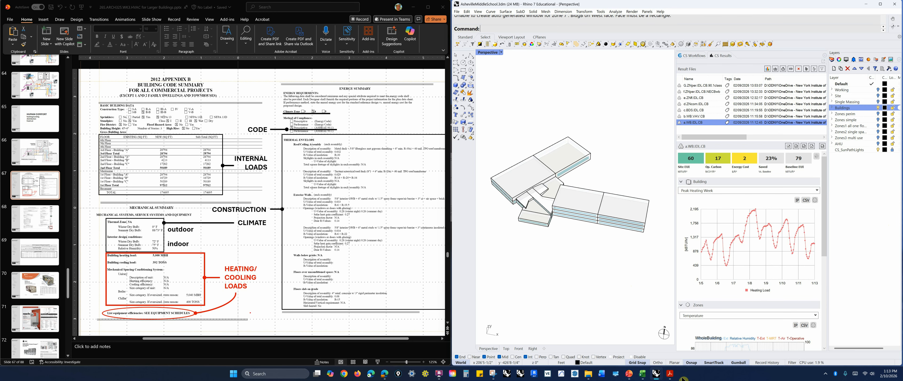
Switch to the architectural drawing set PDF and review the floor plans and roof plans bookmarks
{"action": "left_click", "coordinate": [671, 374]}
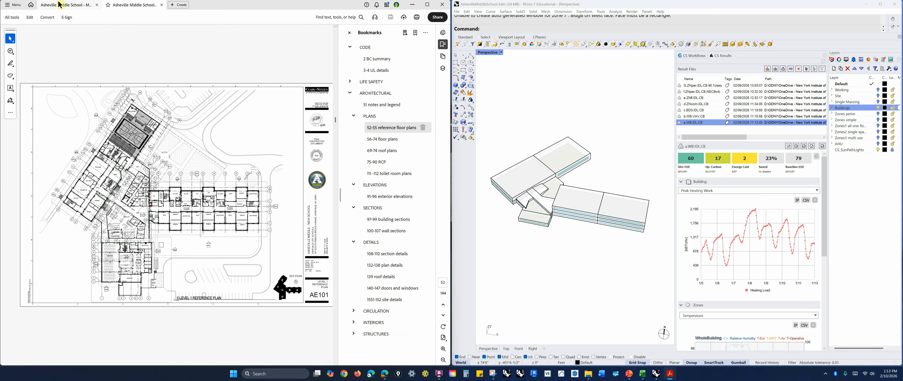
{"action": "key", "text": "ctrl"}
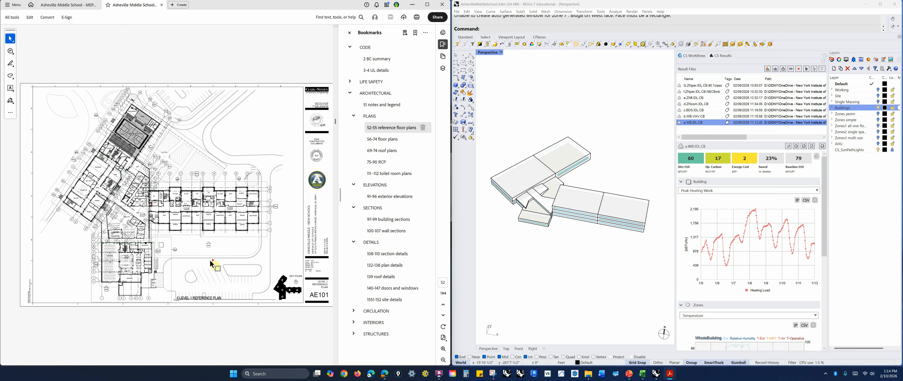
{"action": "scroll", "coordinate": [212, 264], "scroll_direction": "down", "scroll_amount": 4}
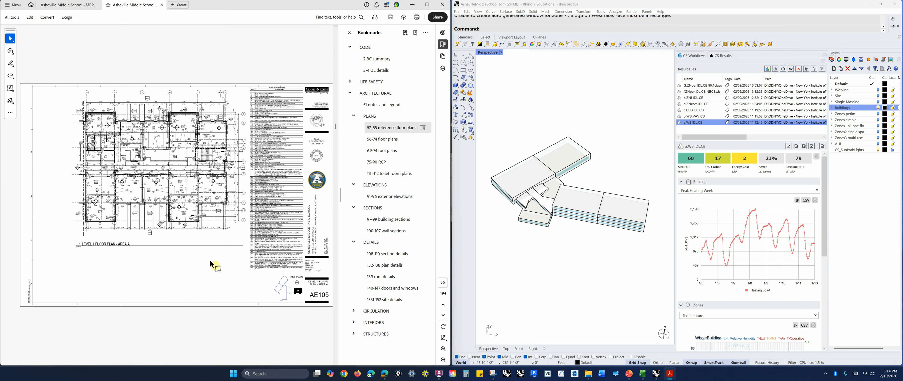
{"action": "left_click", "coordinate": [385, 142]}
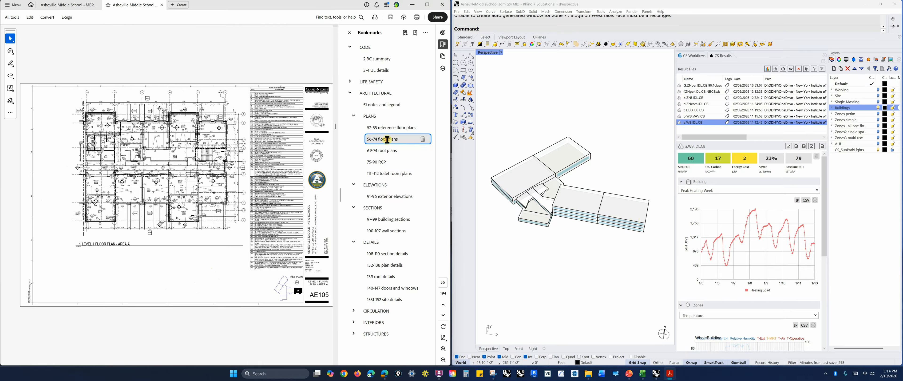
{"action": "left_click", "coordinate": [386, 151]}
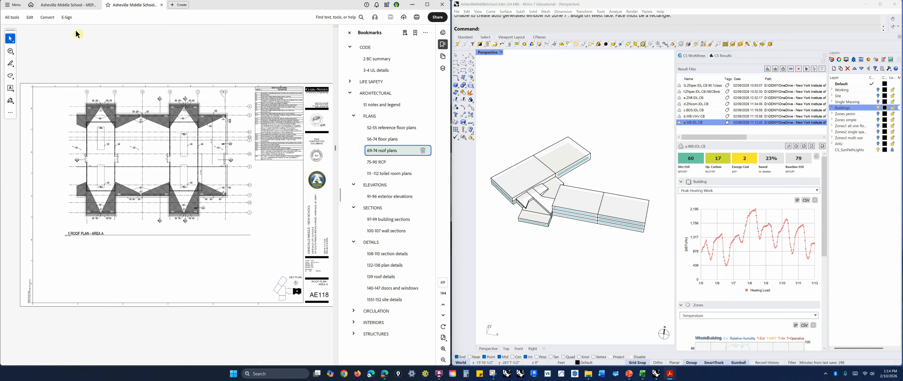
Switch to the MEP drawing set and examine the HVAC mechanical roof plan
{"action": "key", "text": "ctrl+Tab"}
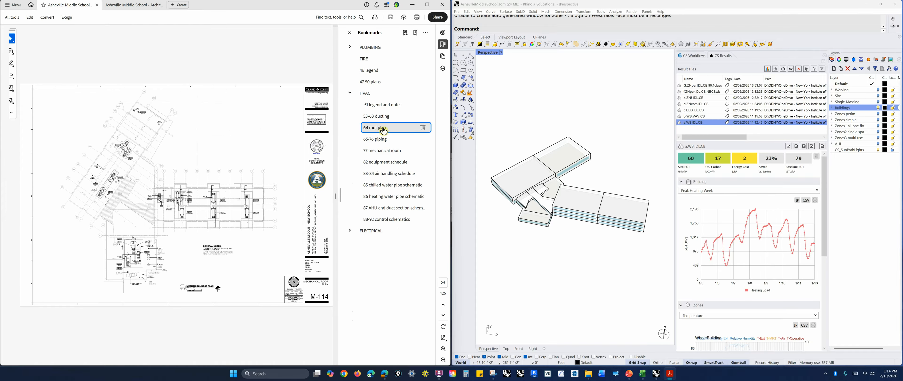
{"action": "scroll", "coordinate": [183, 217], "scroll_direction": "up", "scroll_amount": 2, "text": "ctrl"}
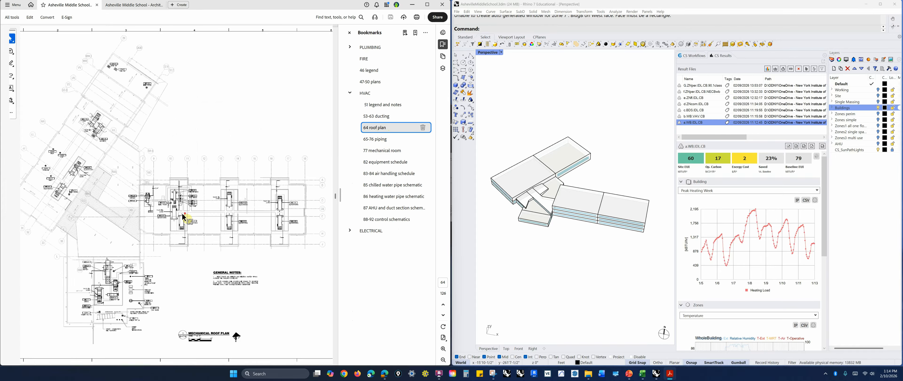
{"action": "scroll", "coordinate": [183, 215], "scroll_direction": "up", "scroll_amount": 1, "text": "ctrl"}
{"action": "scroll", "coordinate": [266, 207], "scroll_direction": "down", "scroll_amount": 1, "text": "ctrl"}
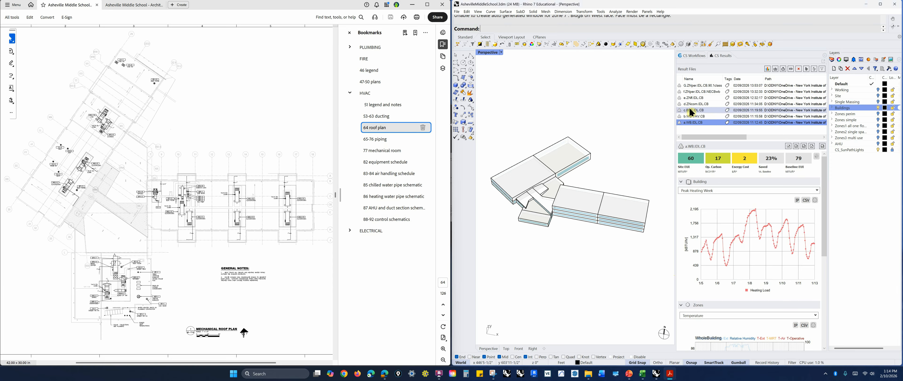
Open the notes panel and select the c-BDS.IDL.CB result file to compare its energy metrics
{"action": "left_click", "coordinate": [884, 60]}
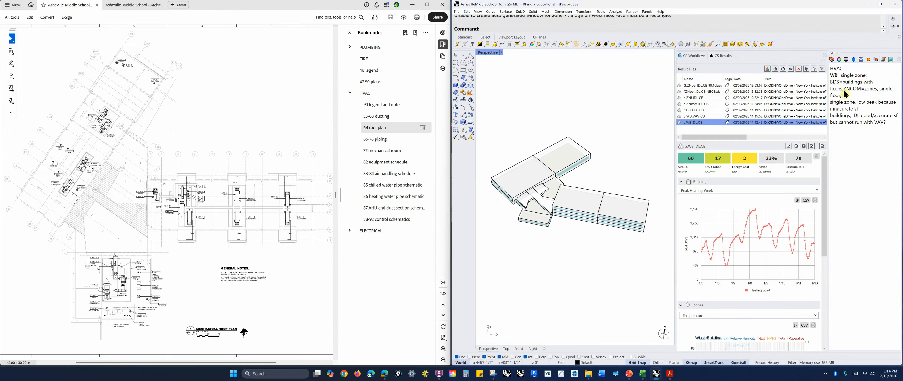
{"action": "left_click", "coordinate": [695, 111]}
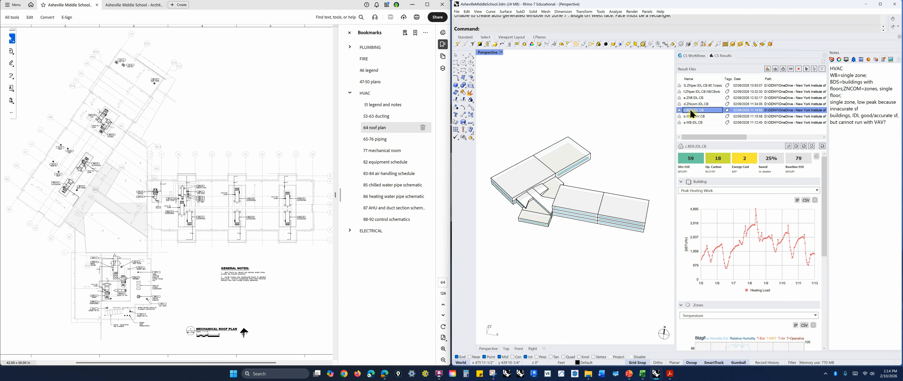
{"action": "right_click_drag", "start_coordinate": [646, 209], "coordinate": [605, 232]}
{"action": "right_click_drag", "start_coordinate": [545, 176], "coordinate": [569, 262]}
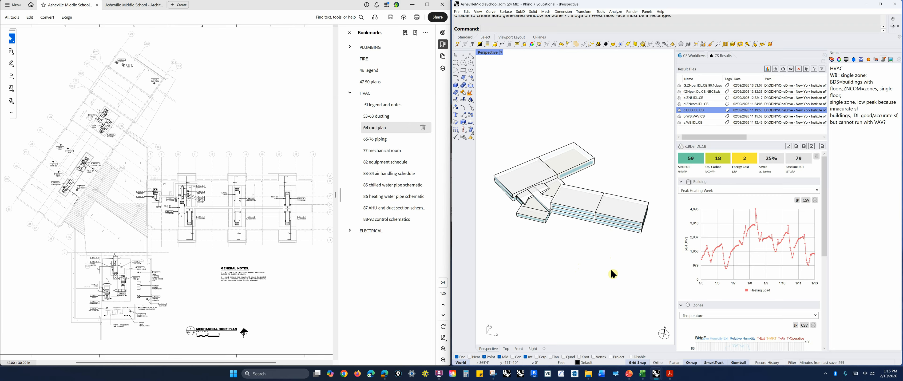
Switch between the a-WB.IDL.CB and c-BDS.IDL.CB results and show the Peak Cooling Week chart
{"action": "left_click", "coordinate": [701, 122]}
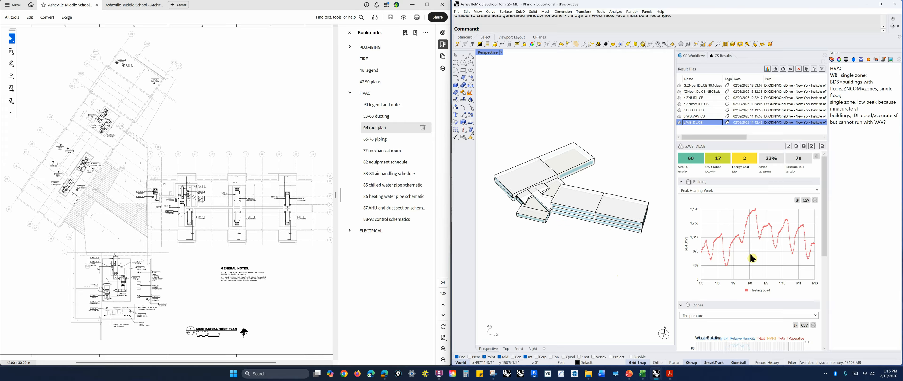
{"action": "left_click", "coordinate": [707, 113]}
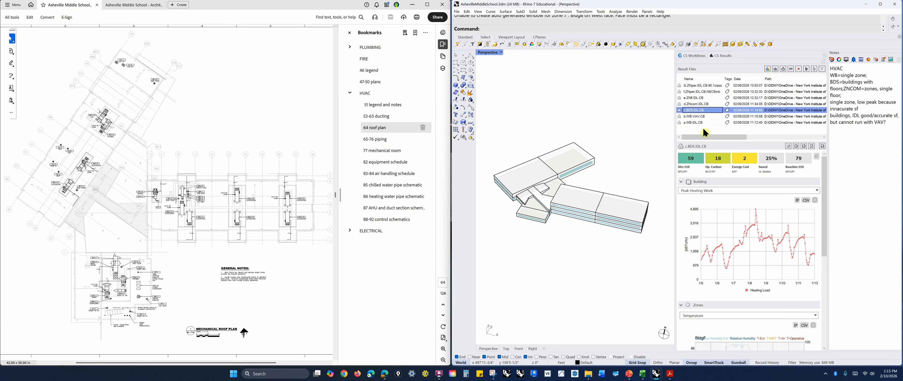
{"action": "left_click", "coordinate": [817, 191]}
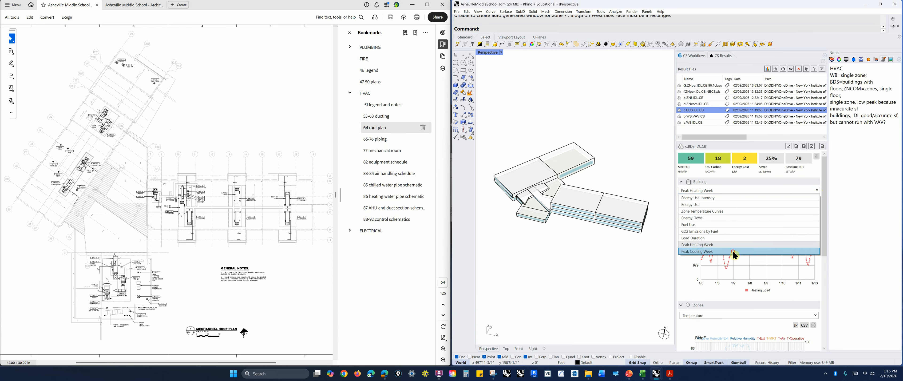
{"action": "left_click", "coordinate": [698, 252]}
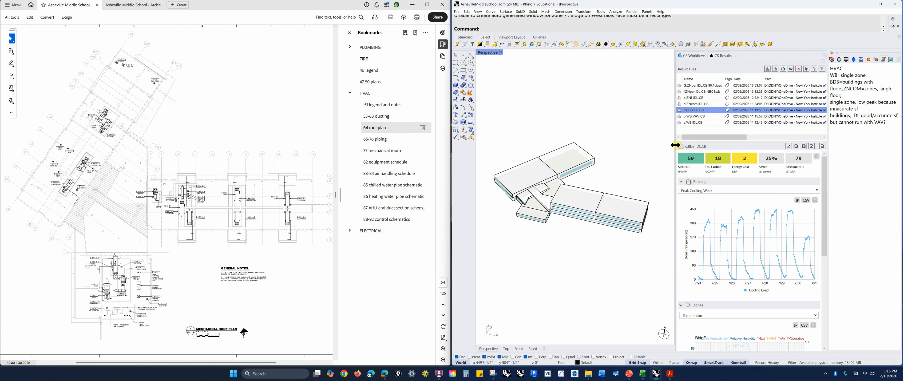
Show the a-WB.IDL.CB cooling week chart and bring the presentation window back alongside
{"action": "left_click", "coordinate": [696, 122]}
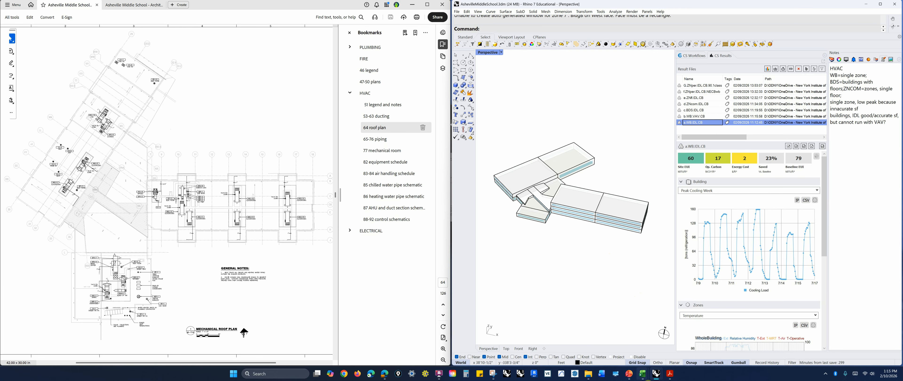
{"action": "mouse_move", "coordinate": [629, 374]}
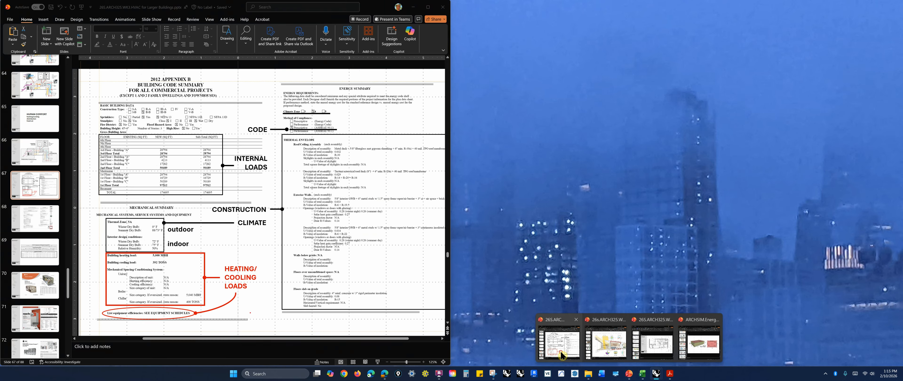
{"action": "left_click", "coordinate": [563, 355]}
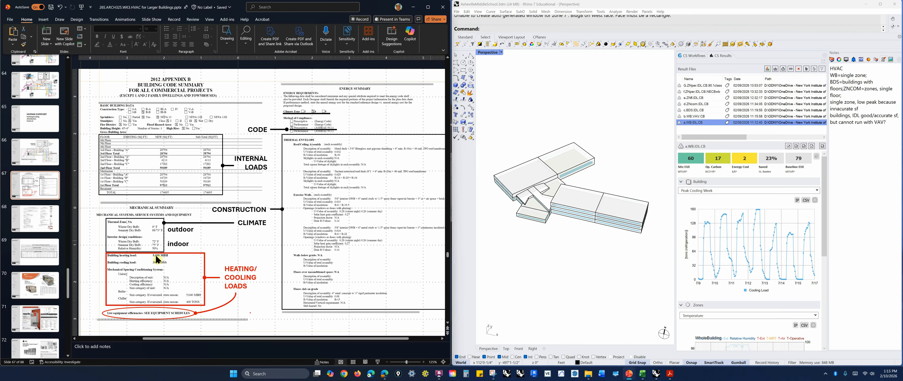
Select the c-BDS.IDL.CB result and switch its building chart to Peak Heating Week
{"action": "left_click", "coordinate": [700, 110]}
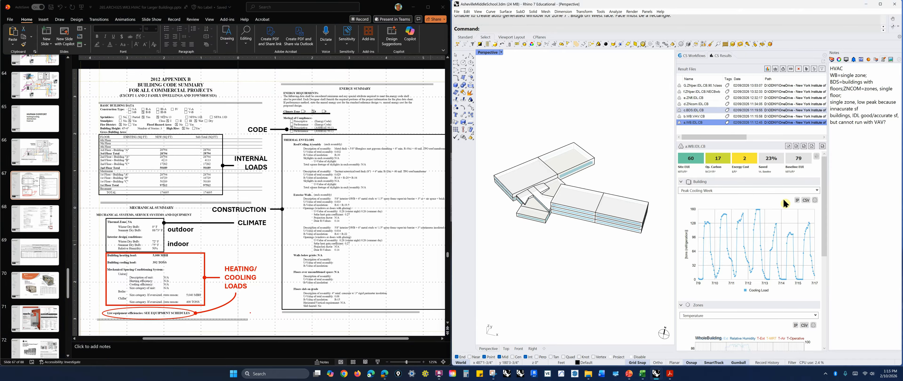
{"action": "left_click", "coordinate": [154, 264]}
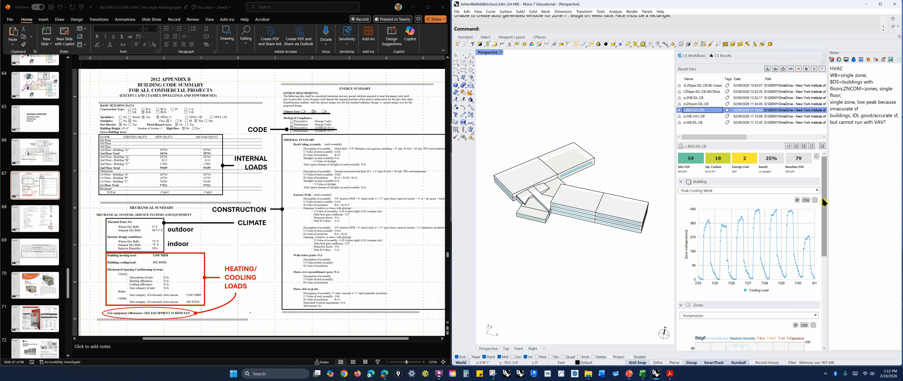
{"action": "left_click", "coordinate": [821, 189]}
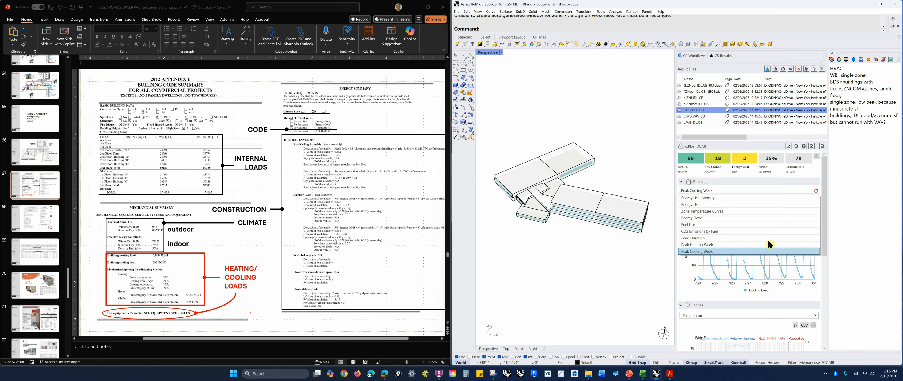
{"action": "left_click", "coordinate": [717, 245]}
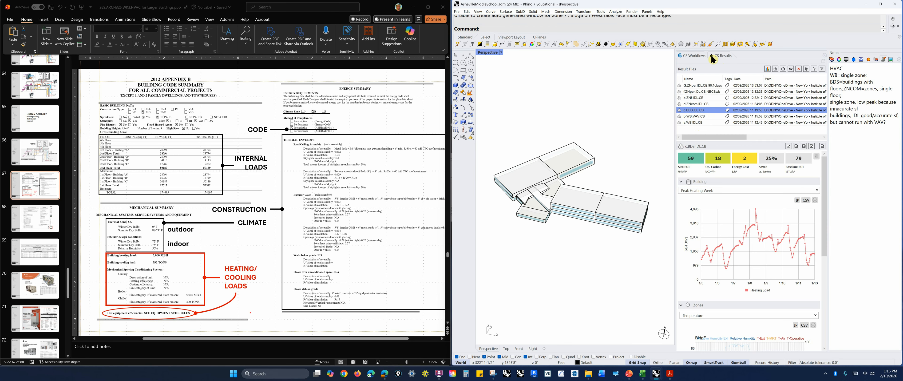
Return to the workflow and review the weather file, energy sources and zones tabs of the thermal analysis
{"action": "left_click", "coordinate": [699, 56]}
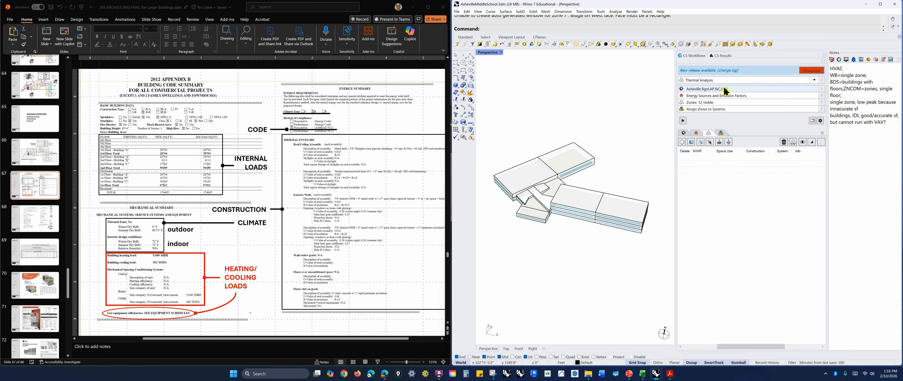
{"action": "left_click", "coordinate": [684, 133]}
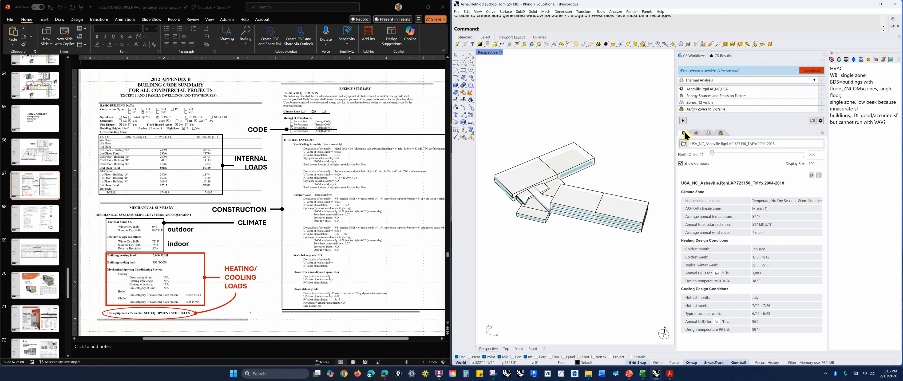
{"action": "left_click", "coordinate": [697, 134]}
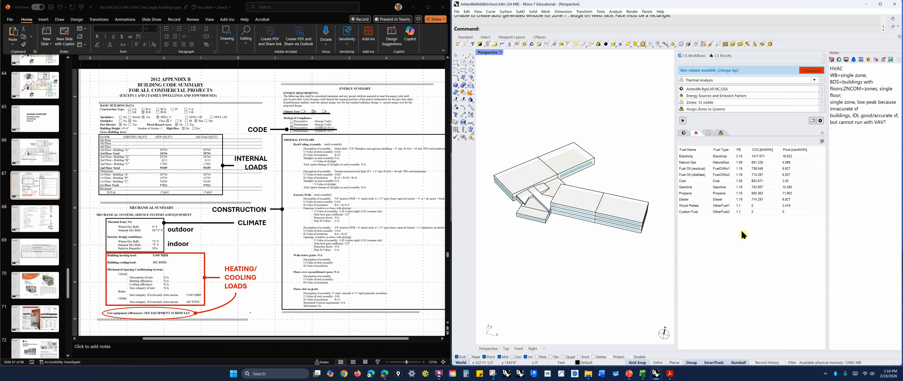
{"action": "left_click", "coordinate": [739, 165]}
{"action": "left_click", "coordinate": [710, 134]}
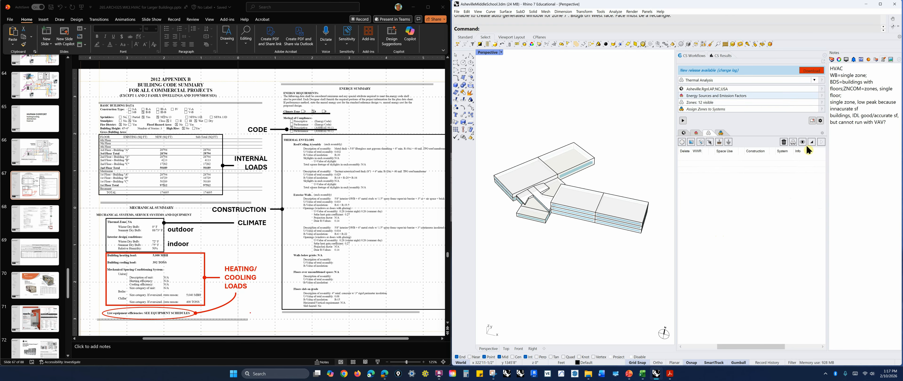
Open the layers panel and expand the zones list to review each building zone's settings columns
{"action": "left_click", "coordinate": [832, 60]}
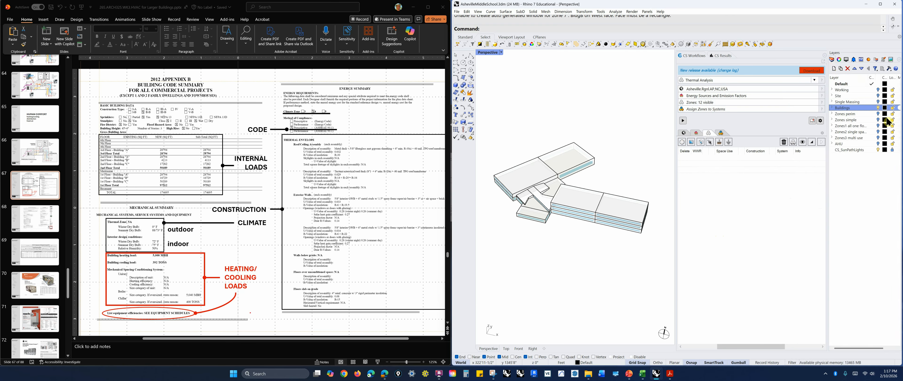
{"action": "left_click", "coordinate": [708, 156]}
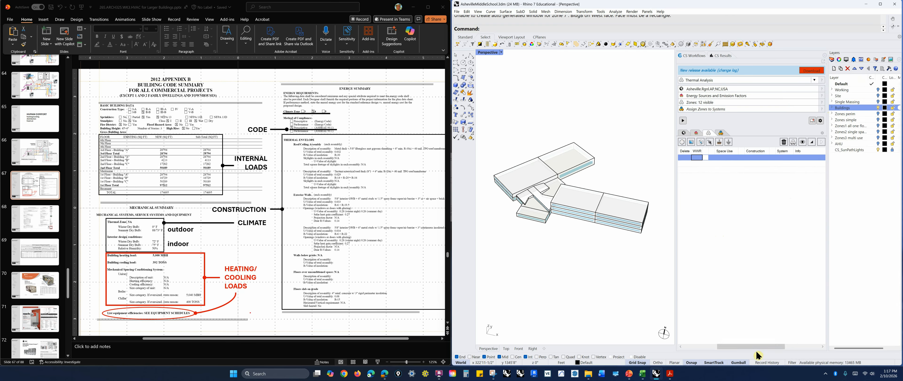
{"action": "left_click_drag", "start_coordinate": [745, 347], "coordinate": [709, 346]}
{"action": "left_click", "coordinate": [681, 158]}
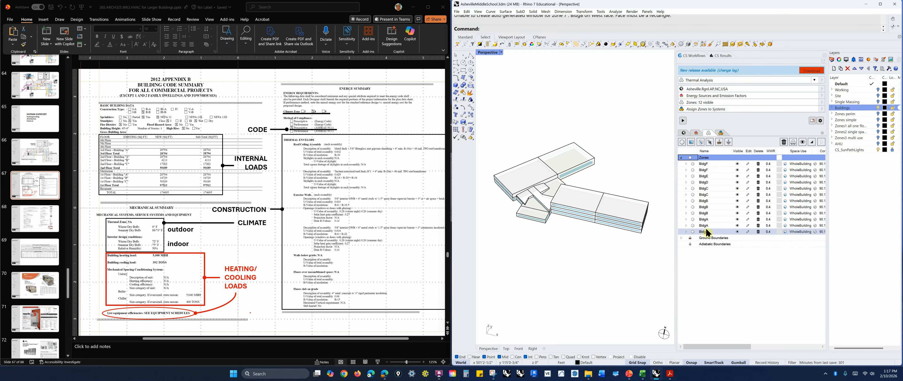
{"action": "left_click", "coordinate": [706, 208]}
{"action": "left_click", "coordinate": [707, 202]}
{"action": "left_click", "coordinate": [645, 277]}
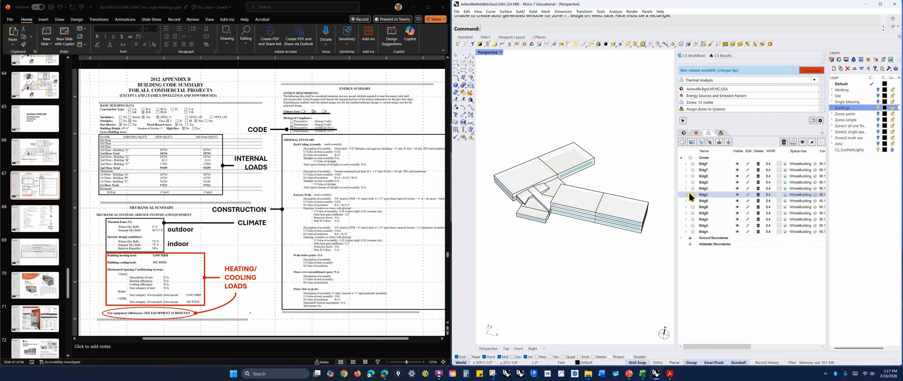
{"action": "left_click_drag", "start_coordinate": [744, 346], "coordinate": [774, 344]}
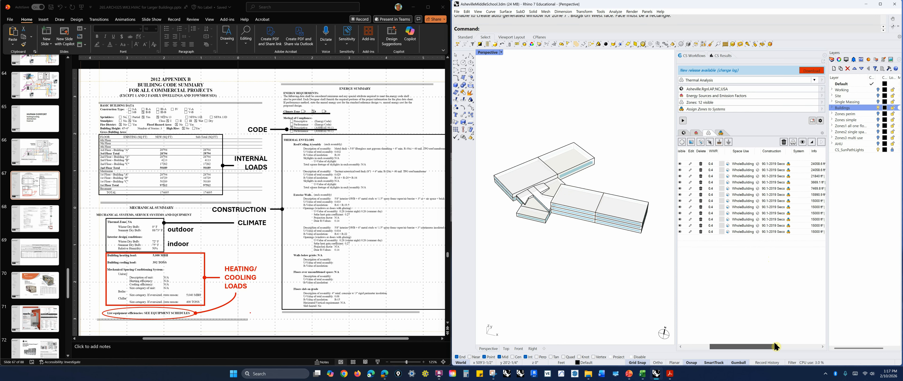
Inspect the WholeBuilding space use loads and conditioning settings for a zone, then close both dialogs
{"action": "left_click", "coordinate": [728, 207]}
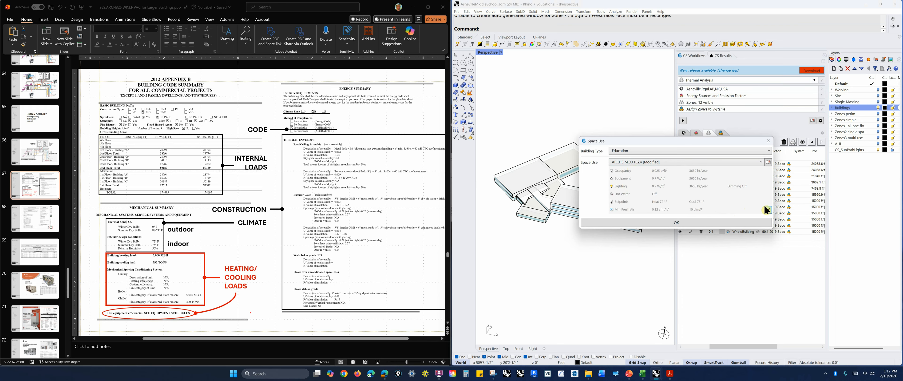
{"action": "left_click", "coordinate": [768, 208]}
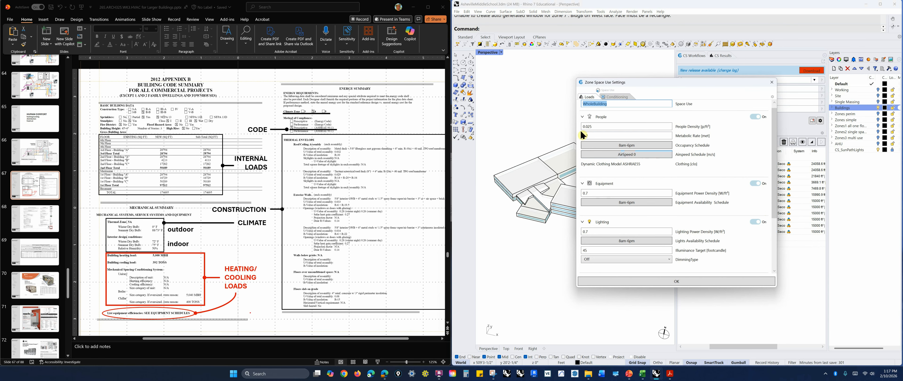
{"action": "left_click", "coordinate": [589, 126]}
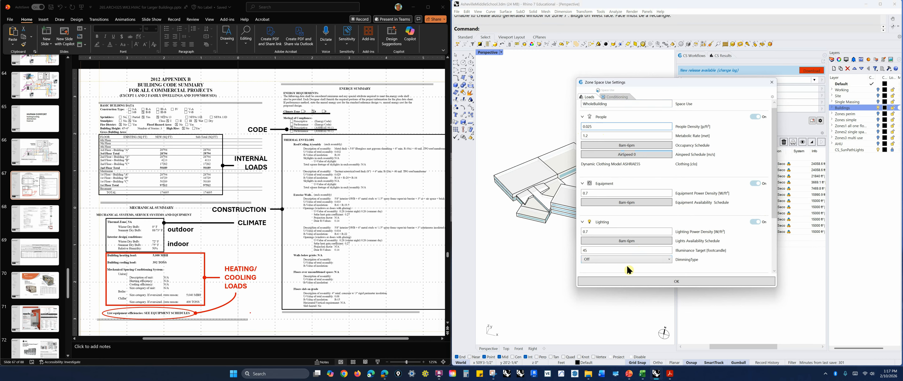
{"action": "left_click", "coordinate": [598, 193]}
{"action": "left_click", "coordinate": [604, 233]}
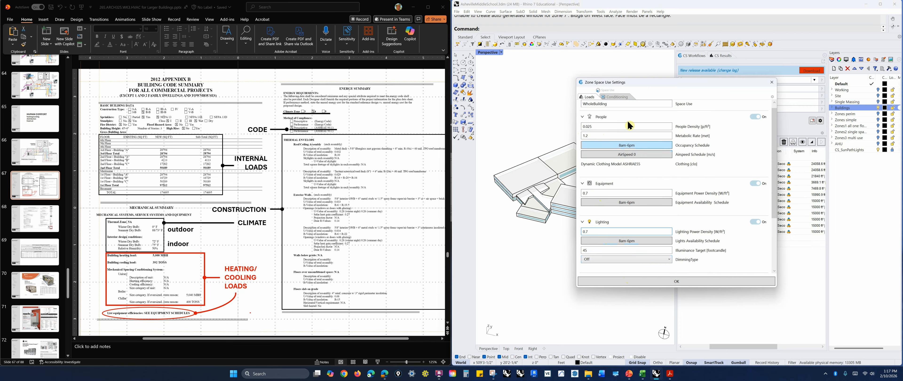
{"action": "left_click", "coordinate": [618, 97]}
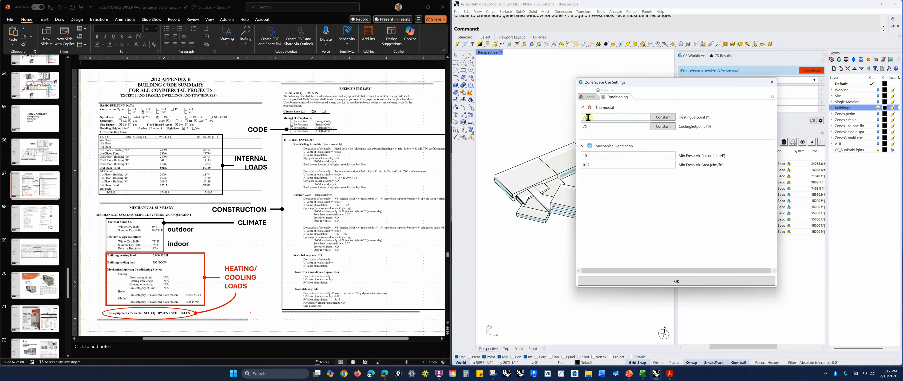
{"action": "left_click", "coordinate": [589, 157]}
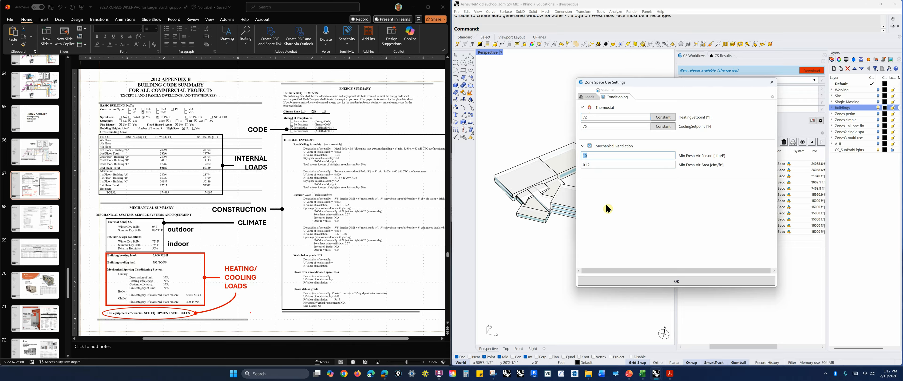
{"action": "left_click", "coordinate": [772, 81]}
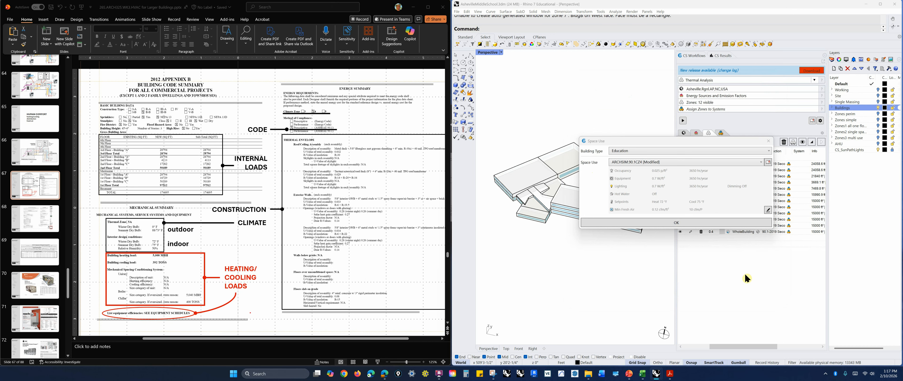
{"action": "left_click", "coordinate": [769, 142]}
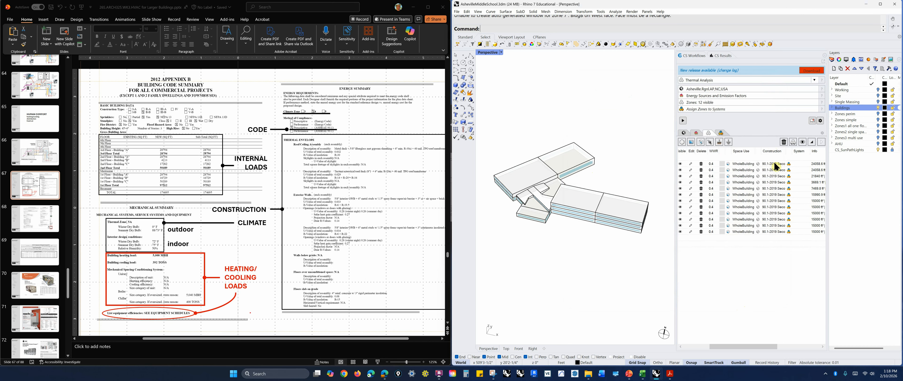
Inspect the zone's construction settings, including envelope and exterior window glazing, then close the dialogs
{"action": "left_click", "coordinate": [758, 164]}
{"action": "left_click", "coordinate": [768, 202]}
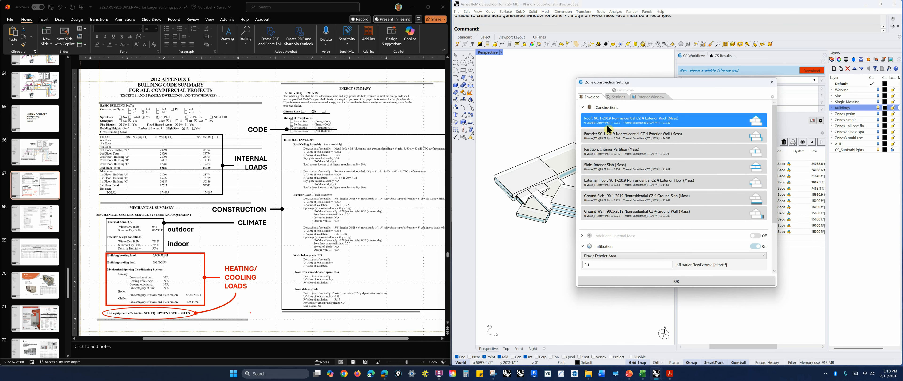
{"action": "left_click", "coordinate": [648, 98]}
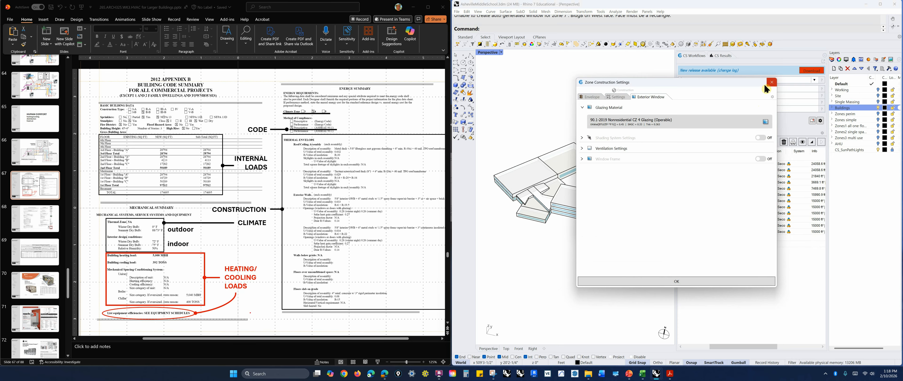
{"action": "left_click", "coordinate": [772, 84]}
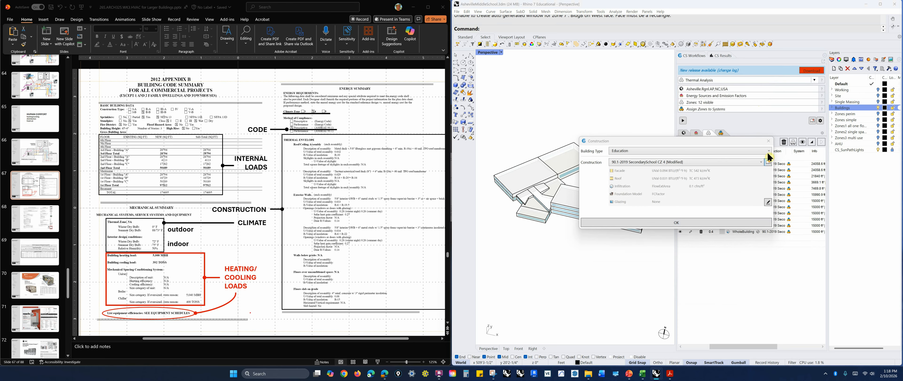
{"action": "left_click", "coordinate": [773, 144]}
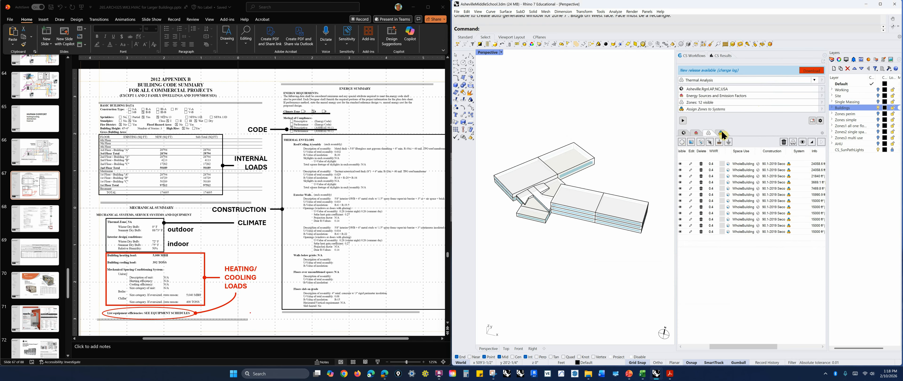
Open the systems list and edit the IDL Conditioner's Ideal Air Loads HVAC settings, selecting the heating COP
{"action": "left_click", "coordinate": [722, 132]}
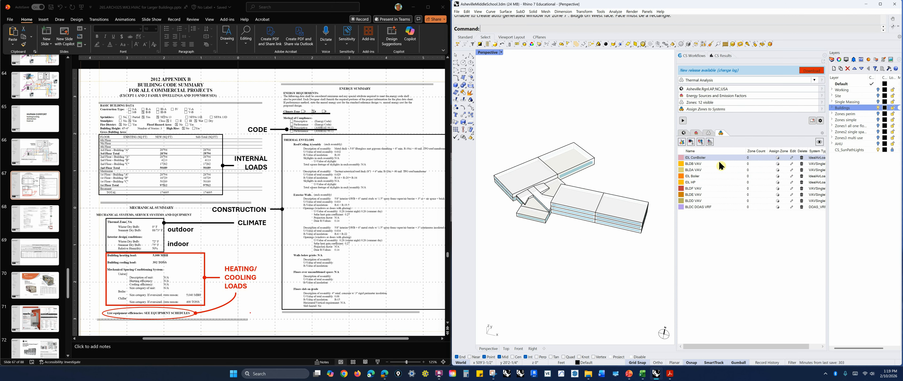
{"action": "left_click", "coordinate": [792, 157]}
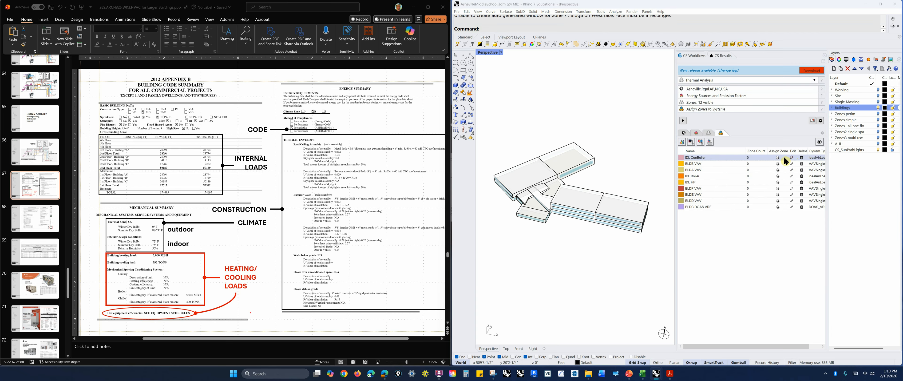
{"action": "left_click", "coordinate": [599, 105]}
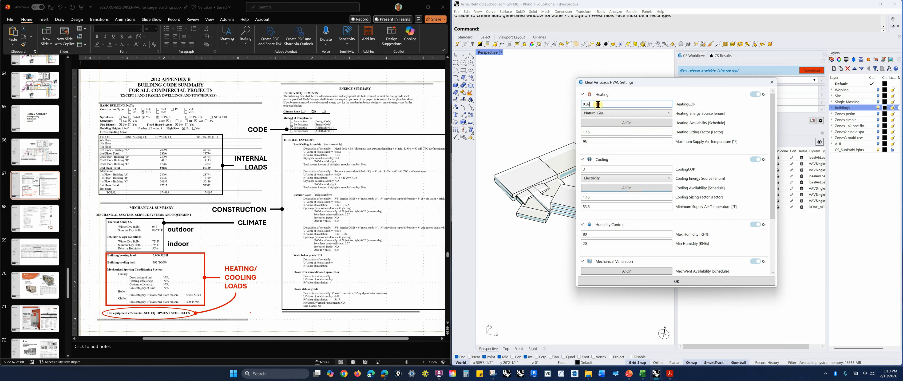
{"action": "left_click_drag", "start_coordinate": [593, 104], "coordinate": [588, 104]}
Compare against the chiller, boiler and air handling schedules and the Trane chiller catalogue slides
{"action": "left_click", "coordinate": [39, 244]}
{"action": "left_click", "coordinate": [35, 254]}
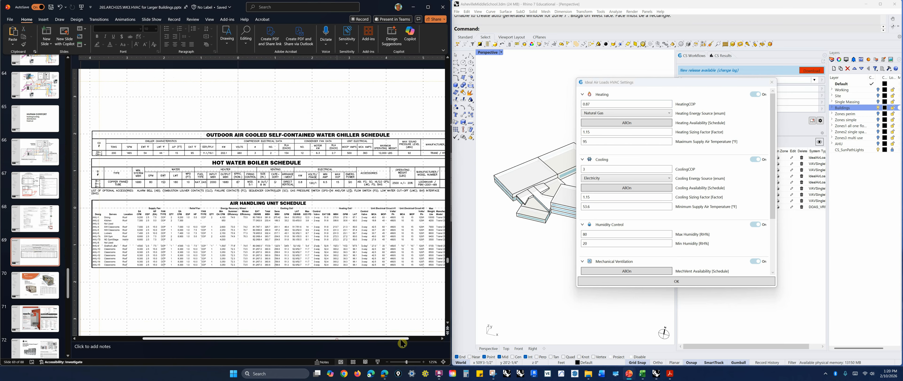
{"action": "left_click_drag", "start_coordinate": [400, 340], "coordinate": [431, 340]}
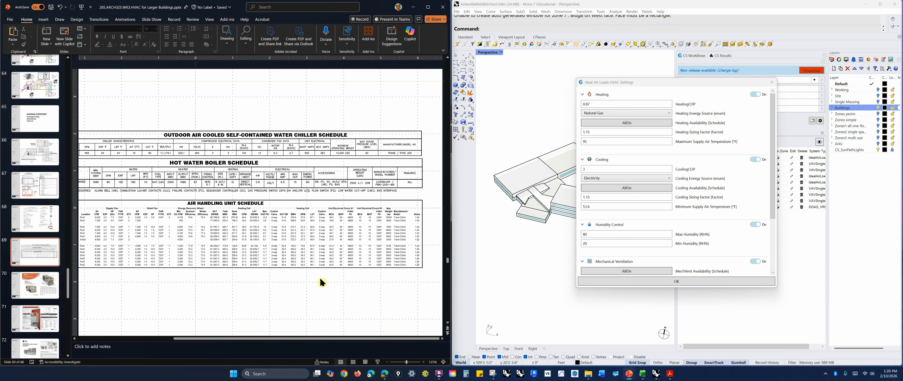
{"action": "left_click", "coordinate": [42, 293]}
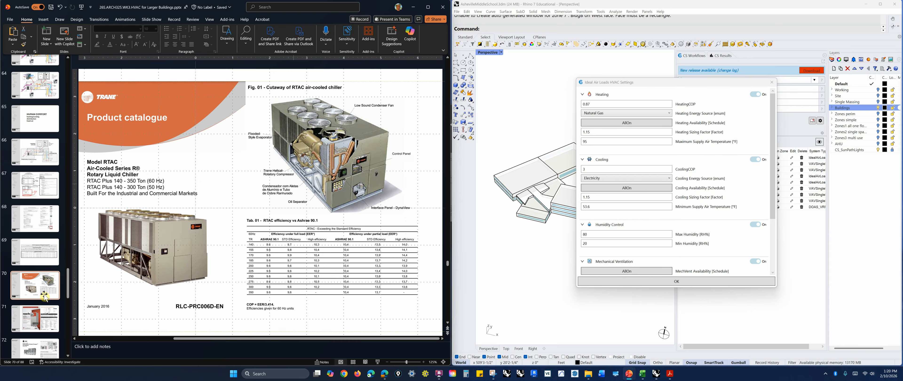
{"action": "left_click", "coordinate": [39, 191]}
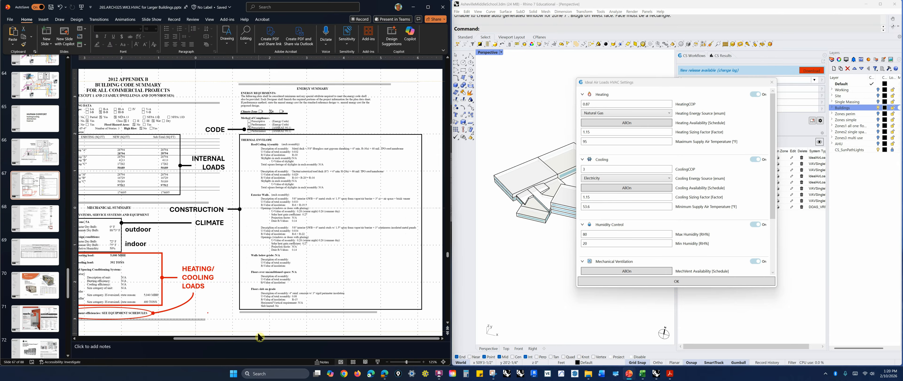
{"action": "left_click_drag", "start_coordinate": [260, 342], "coordinate": [226, 343]}
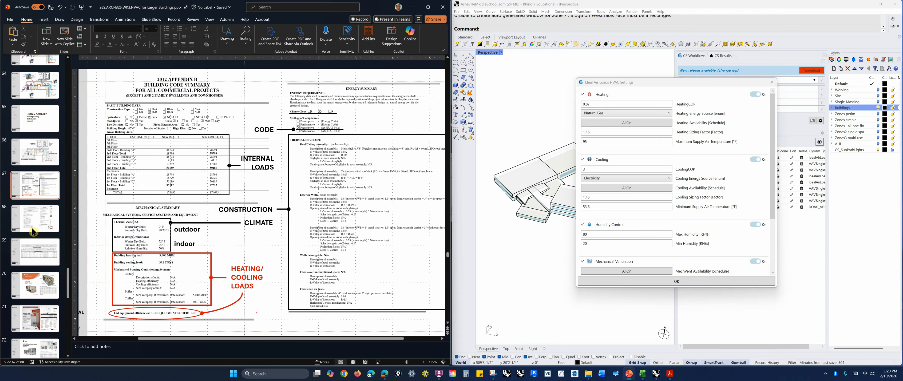
Compare the Ideal Air Loads heating COP, fuel source, sizing factor and supply temperature against the boiler and air handling schedules
{"action": "left_click", "coordinate": [34, 250]}
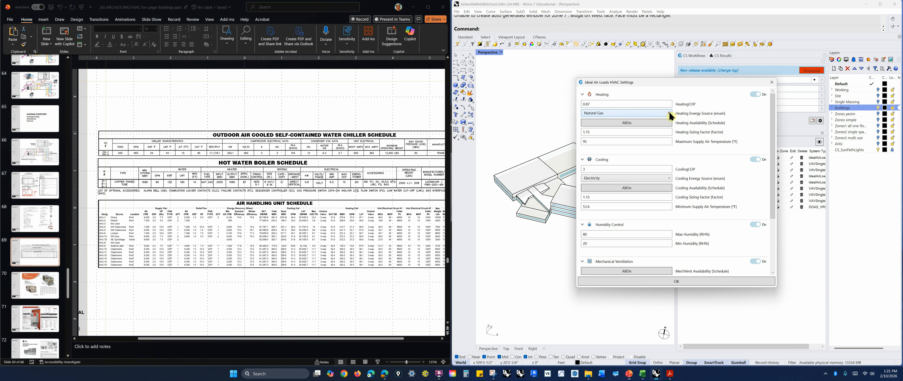
{"action": "left_click", "coordinate": [658, 112]}
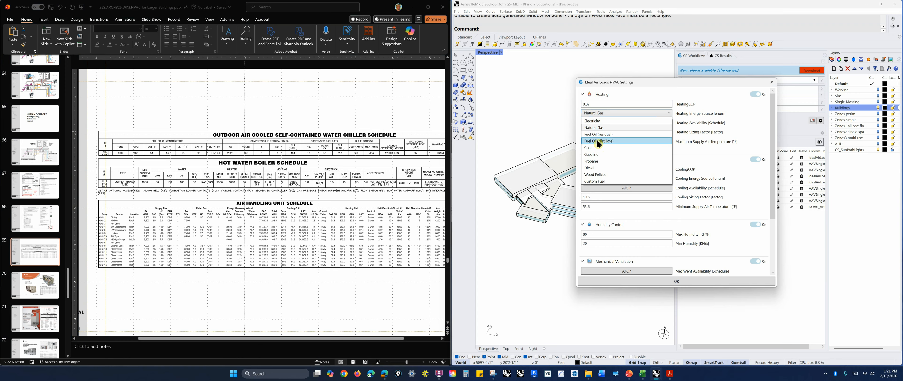
{"action": "left_click", "coordinate": [696, 91]}
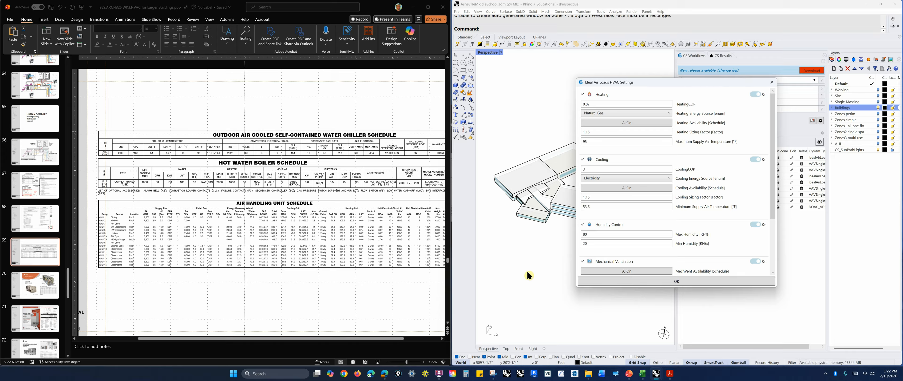
{"action": "left_click_drag", "start_coordinate": [611, 103], "coordinate": [583, 107]}
{"action": "left_click", "coordinate": [668, 113]}
{"action": "left_click", "coordinate": [668, 113]}
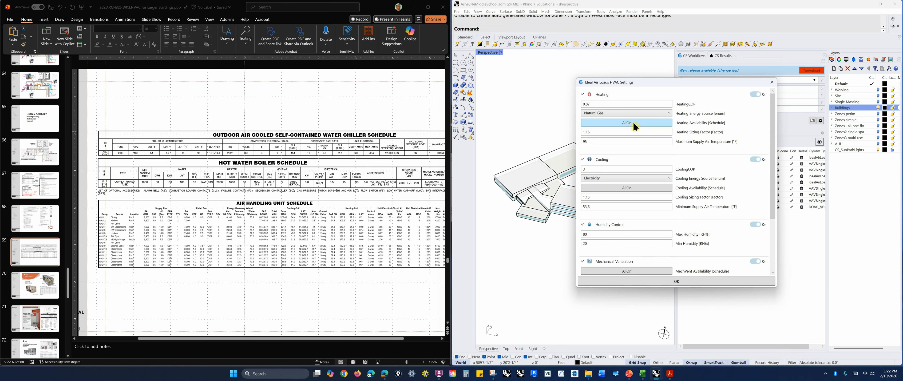
{"action": "left_click", "coordinate": [588, 132]}
{"action": "left_click_drag", "start_coordinate": [586, 132], "coordinate": [598, 134]}
{"action": "left_click", "coordinate": [598, 134]}
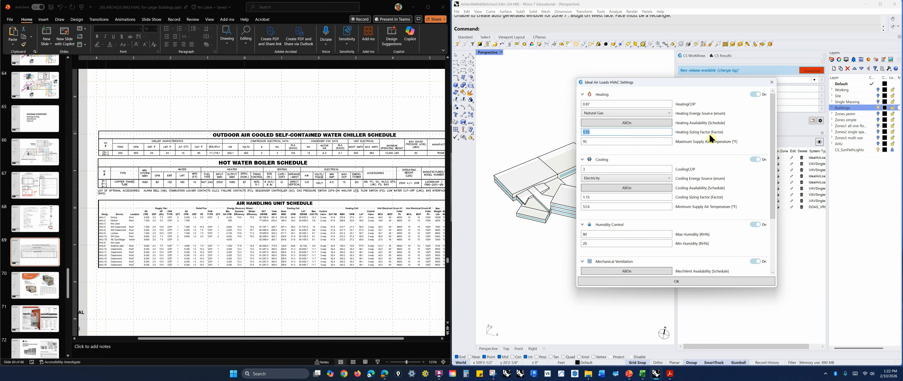
{"action": "left_click", "coordinate": [592, 141]}
{"action": "double_click", "coordinate": [594, 141]}
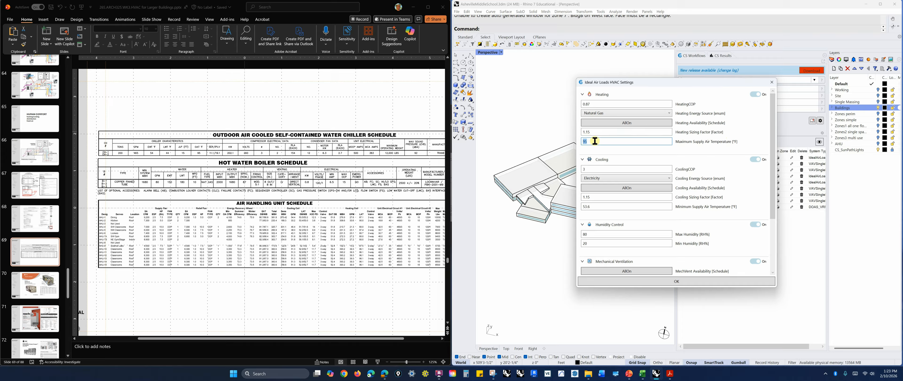
{"action": "left_click", "coordinate": [595, 140]}
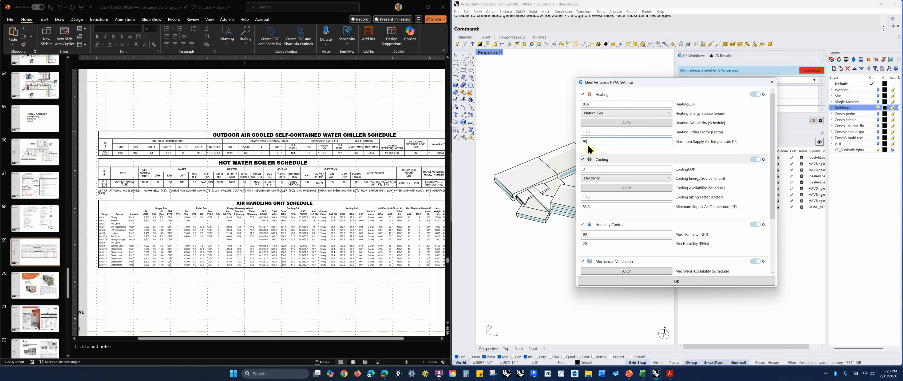
Review the cooling COP, energy source options, sizing factor and minimum supply air temperature against the chiller schedule
{"action": "left_click", "coordinate": [589, 170]}
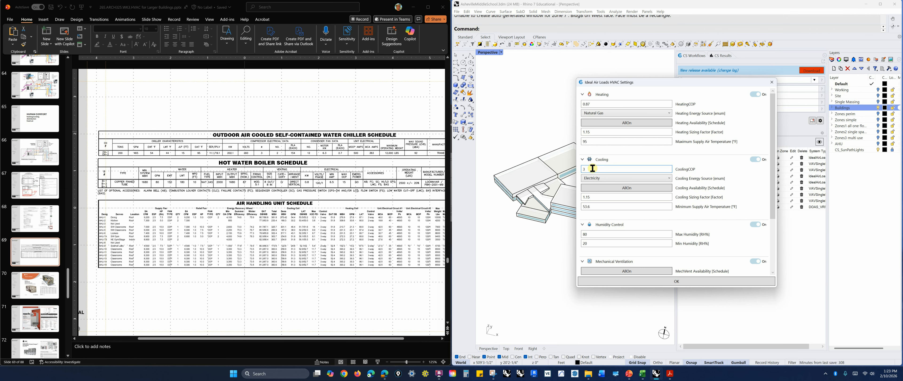
{"action": "left_click", "coordinate": [669, 178]}
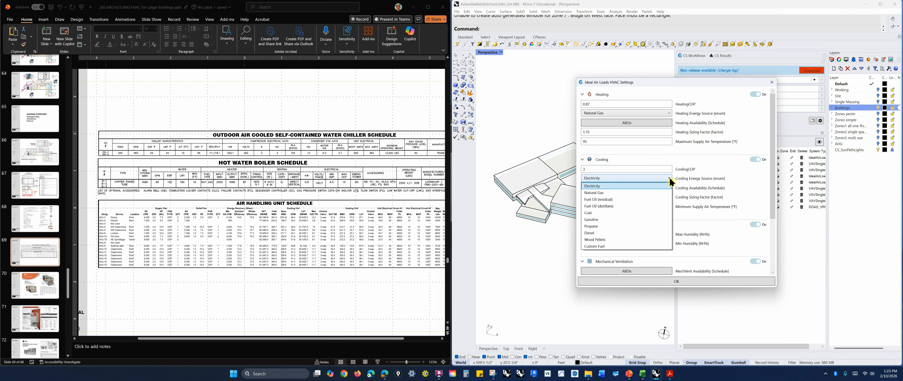
{"action": "left_click", "coordinate": [706, 167]}
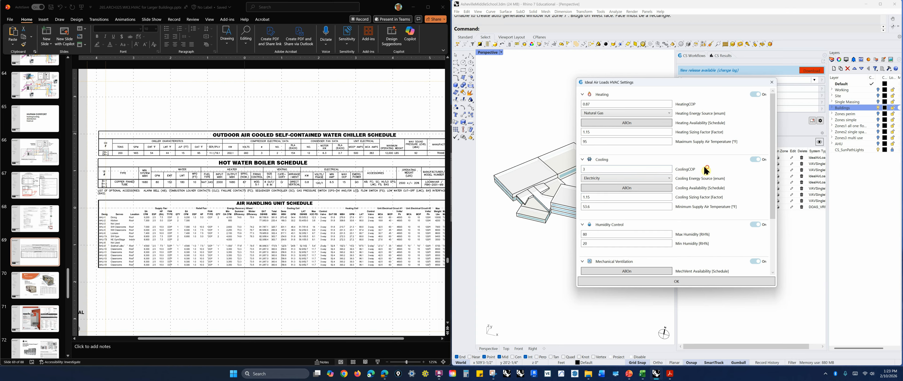
{"action": "left_click", "coordinate": [668, 177]}
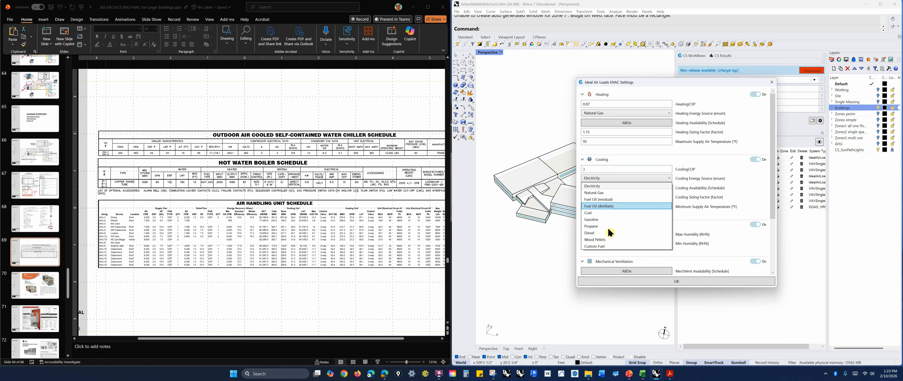
{"action": "left_click", "coordinate": [712, 168]}
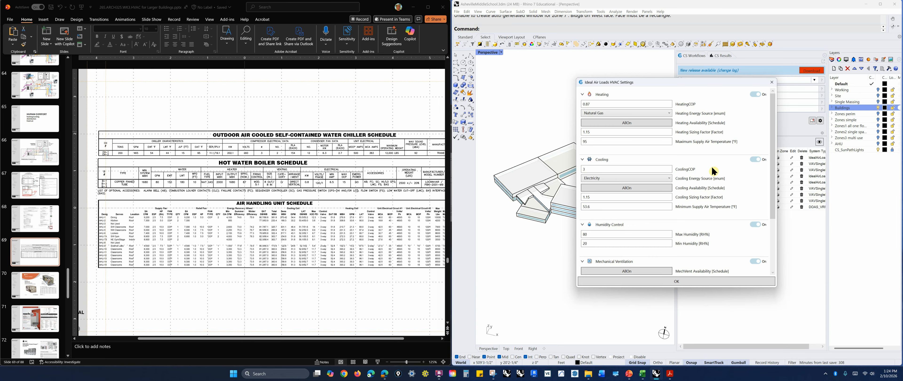
{"action": "left_click_drag", "start_coordinate": [622, 196], "coordinate": [581, 194]}
{"action": "left_click", "coordinate": [596, 207]}
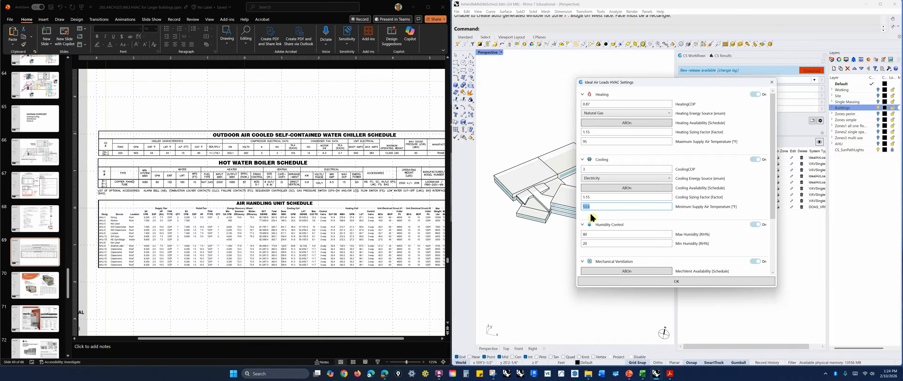
{"action": "left_click", "coordinate": [597, 206]}
{"action": "left_click", "coordinate": [591, 142]}
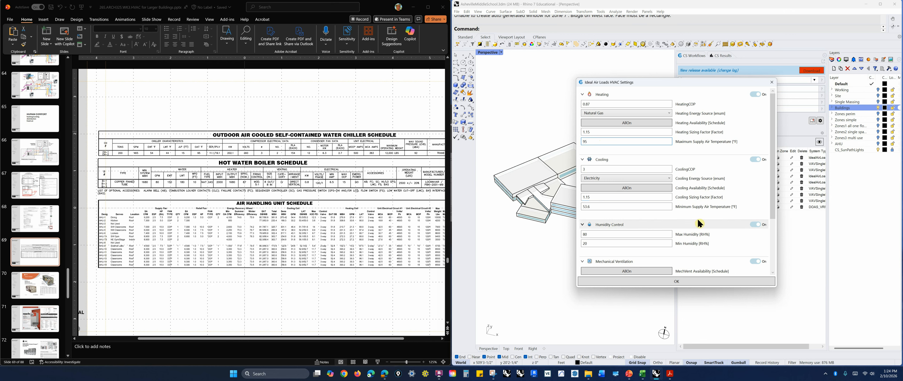
{"action": "left_click_drag", "start_coordinate": [593, 206], "coordinate": [577, 206]}
{"action": "left_click", "coordinate": [584, 206]}
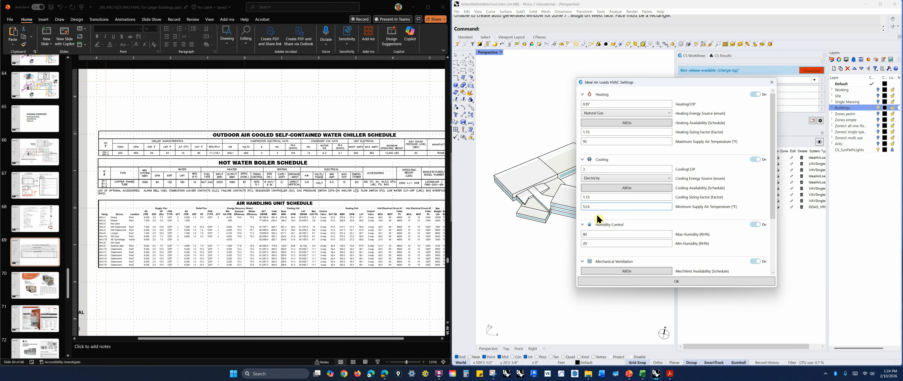
{"action": "left_click_drag", "start_coordinate": [596, 207], "coordinate": [583, 208]}
{"action": "left_click", "coordinate": [592, 207]}
{"action": "left_click", "coordinate": [586, 142]}
{"action": "left_click_drag", "start_coordinate": [585, 141], "coordinate": [598, 141]}
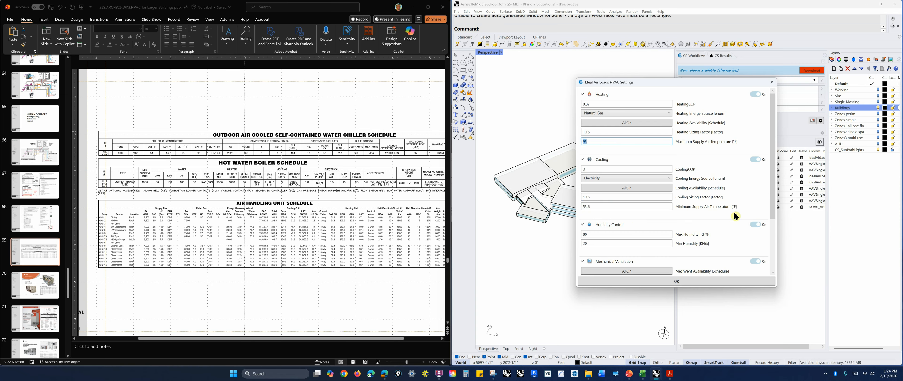
{"action": "left_click", "coordinate": [746, 191]}
{"action": "left_click", "coordinate": [608, 206]}
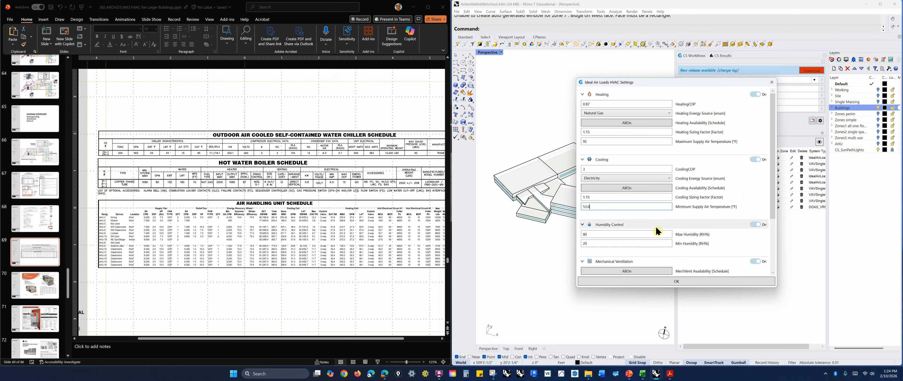
Inspect the humidity control and mechanical ventilation settings, including the heat recovery type options, then close the HVAC settings dialog
{"action": "scroll", "coordinate": [727, 234], "scroll_direction": "down", "scroll_amount": 1}
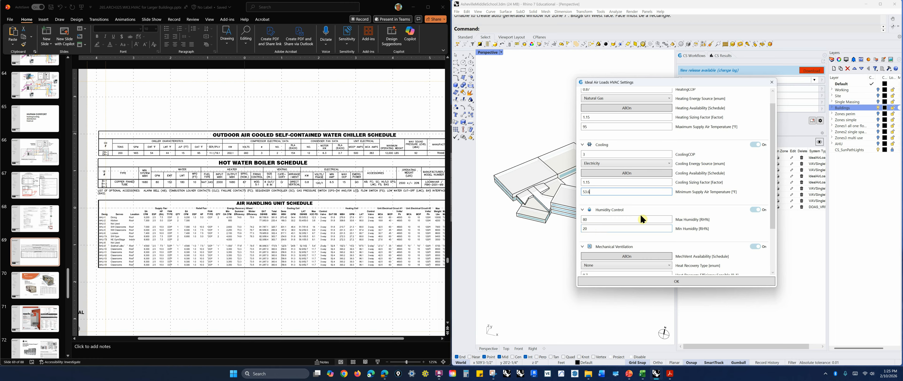
{"action": "left_click_drag", "start_coordinate": [773, 196], "coordinate": [776, 242]}
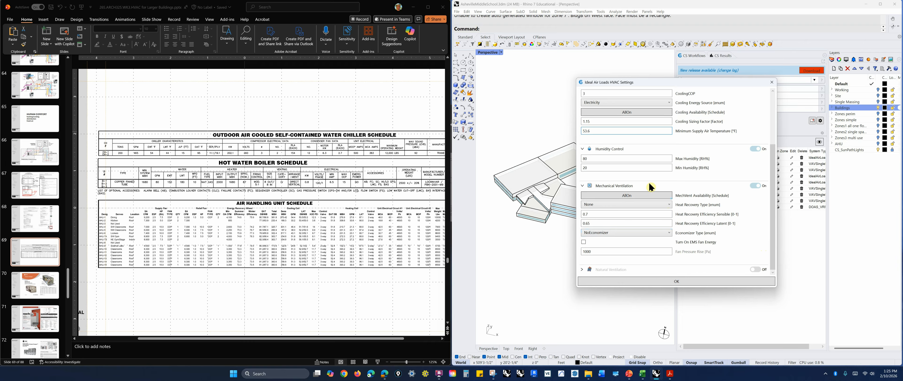
{"action": "scroll", "coordinate": [736, 245], "scroll_direction": "up", "scroll_amount": 1}
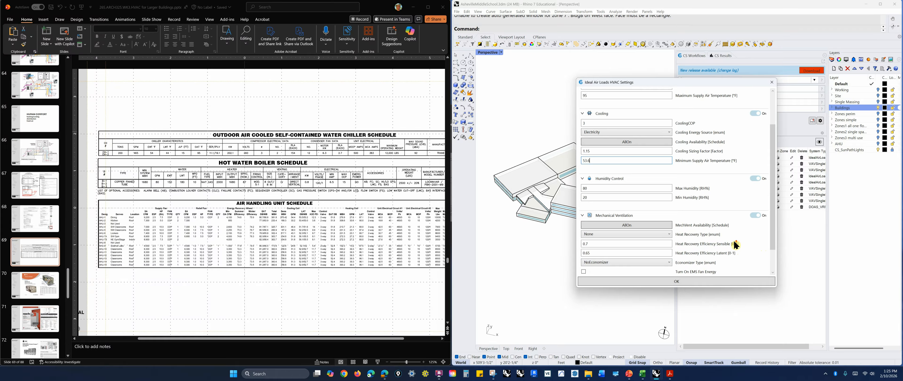
{"action": "scroll", "coordinate": [735, 245], "scroll_direction": "down", "scroll_amount": 1}
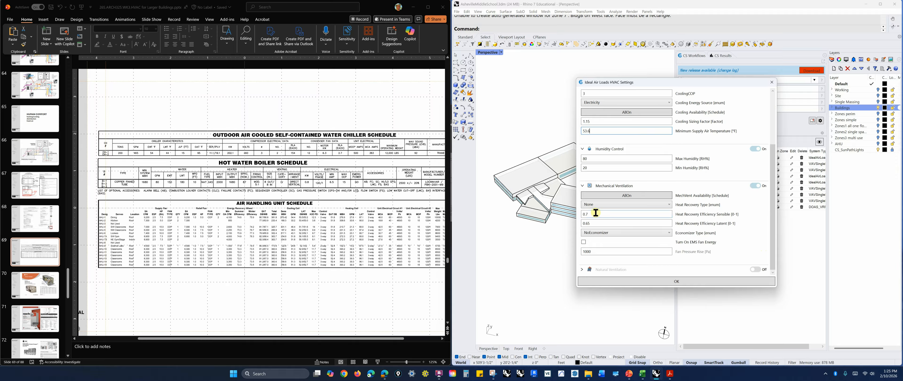
{"action": "left_click", "coordinate": [669, 204]}
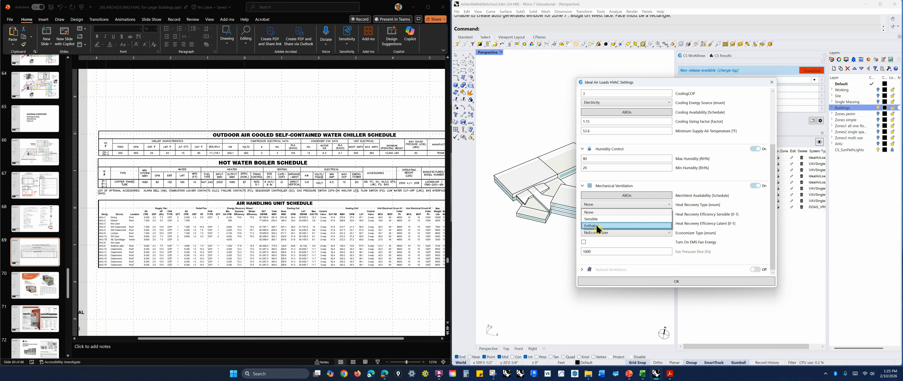
{"action": "left_click", "coordinate": [751, 224]}
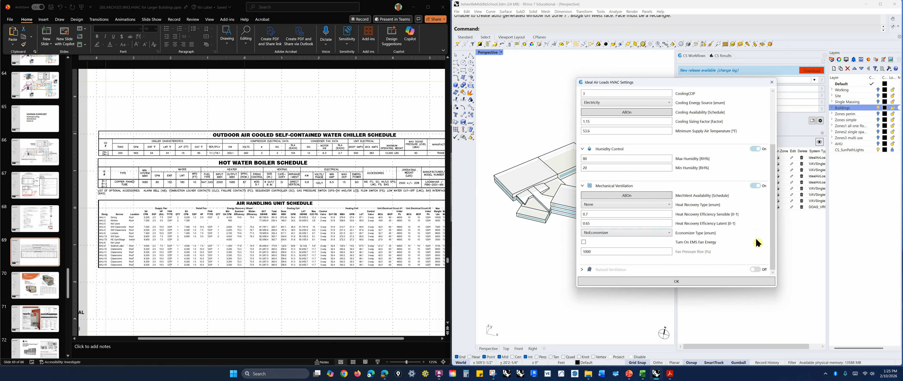
{"action": "scroll", "coordinate": [756, 240], "scroll_direction": "up", "scroll_amount": 1}
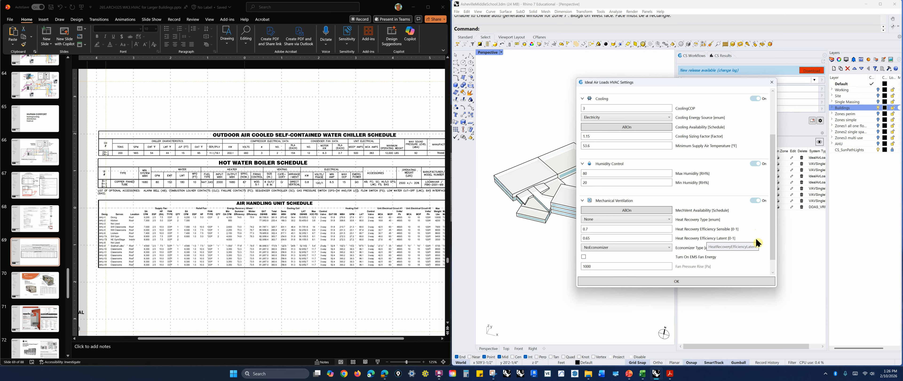
{"action": "scroll", "coordinate": [756, 237], "scroll_direction": "up", "scroll_amount": 1}
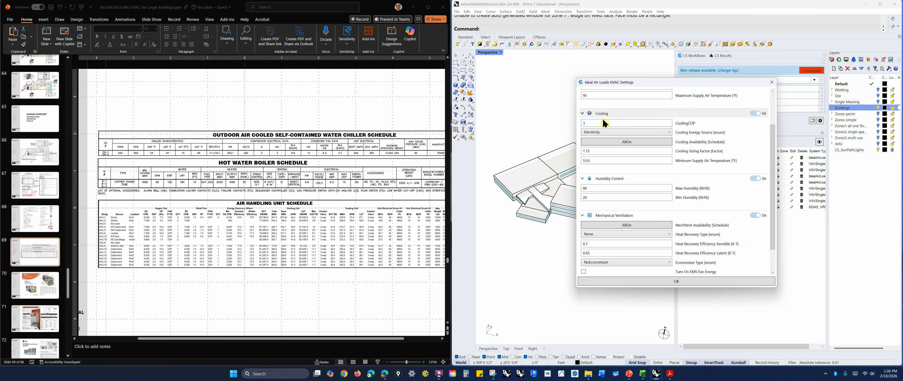
{"action": "scroll", "coordinate": [602, 121], "scroll_direction": "up", "scroll_amount": 3}
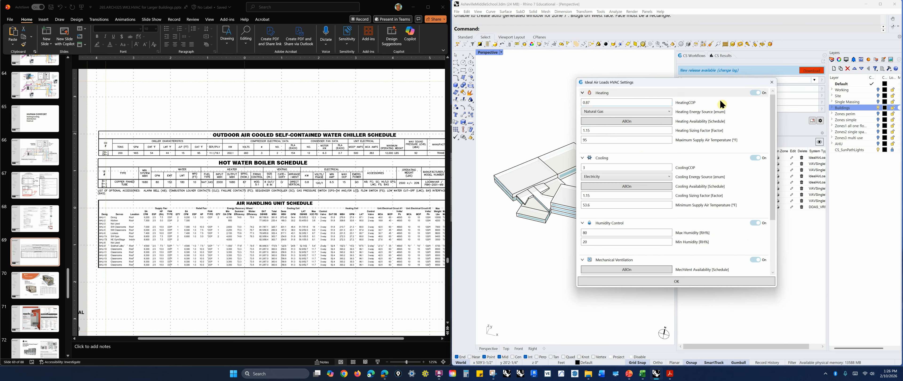
{"action": "left_click", "coordinate": [773, 85]}
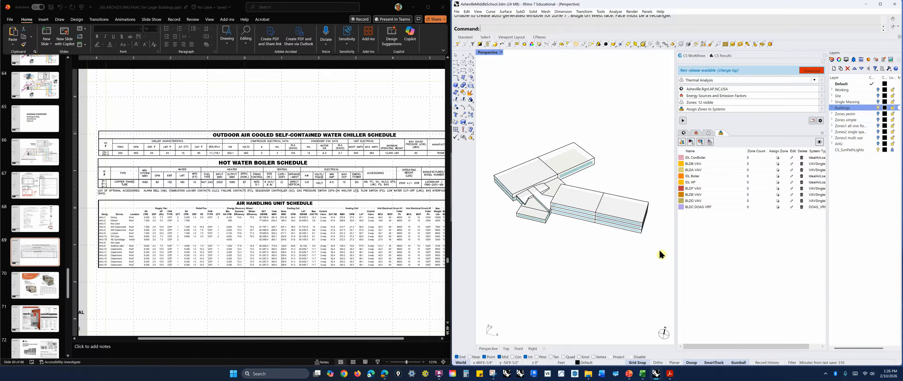
Open the zone assignment list for the IDL Conditioner system and close it without changes
{"action": "left_click", "coordinate": [778, 157]}
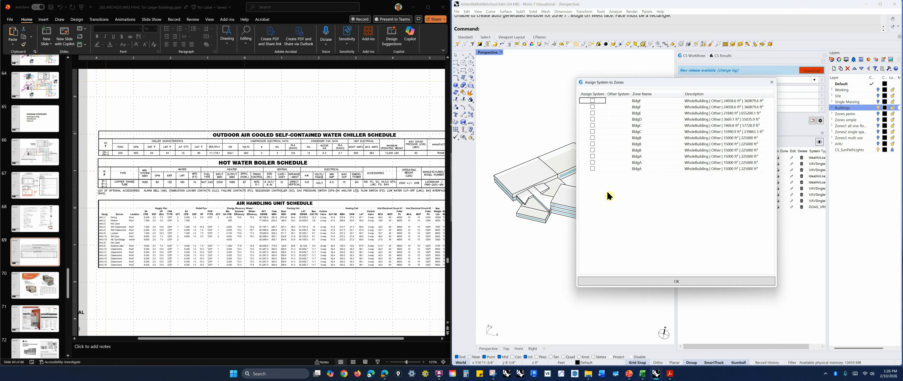
{"action": "left_click", "coordinate": [726, 281]}
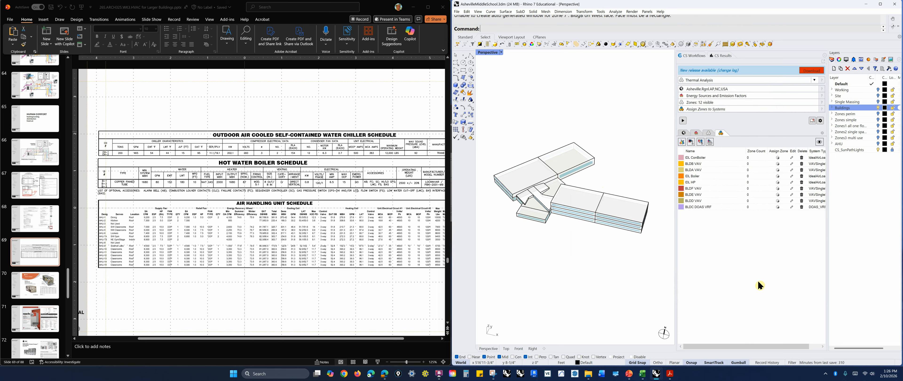
{"action": "right_click_drag", "start_coordinate": [664, 283], "coordinate": [568, 269]}
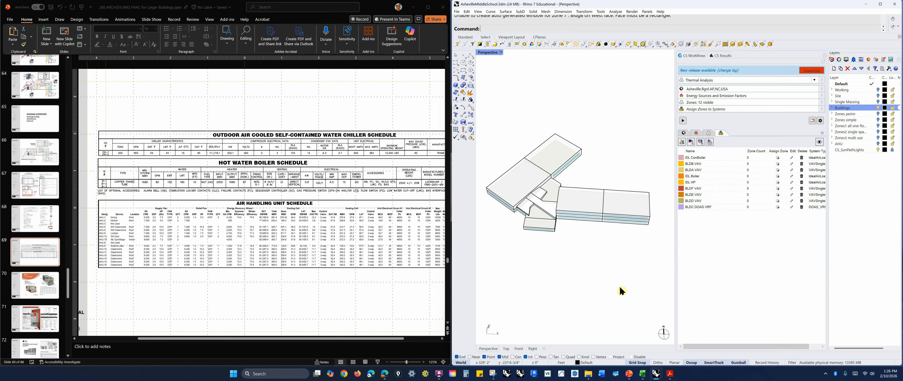
Open the results and display the building chart as Energy Use Intensity, then as Energy Flows
{"action": "left_click", "coordinate": [725, 56]}
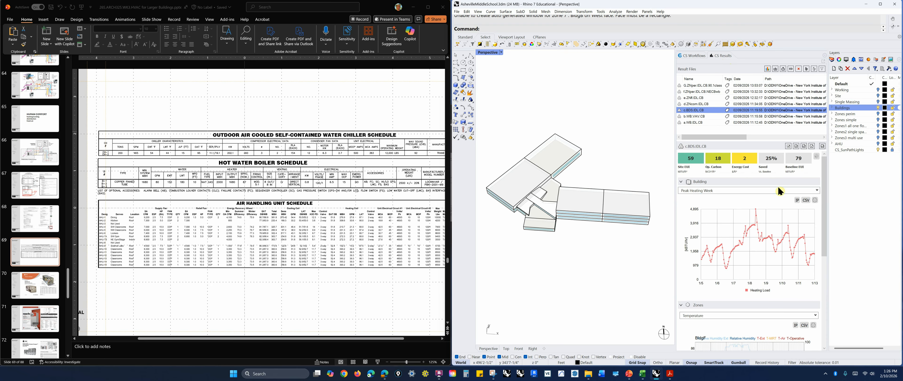
{"action": "left_click", "coordinate": [812, 190]}
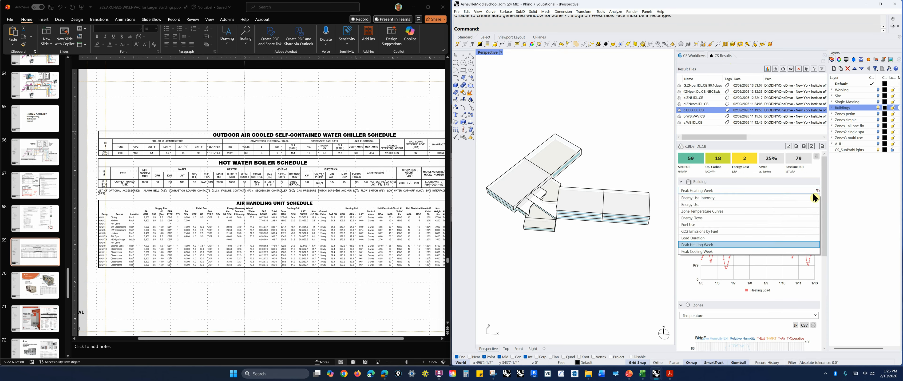
{"action": "left_click", "coordinate": [710, 198]}
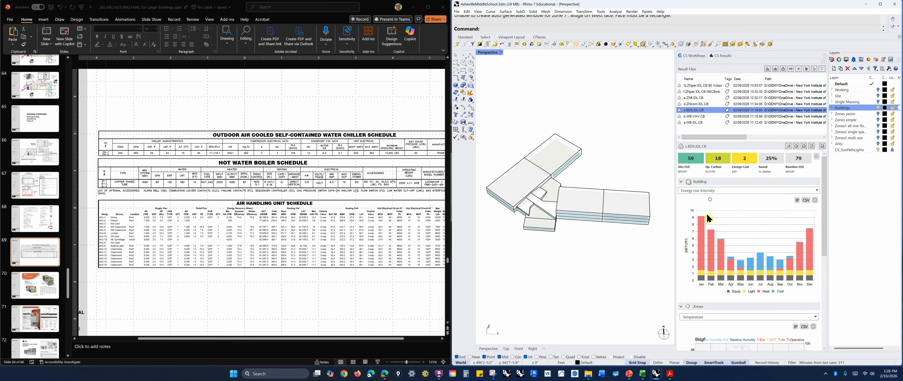
{"action": "left_click", "coordinate": [816, 190]}
{"action": "left_click", "coordinate": [743, 221]}
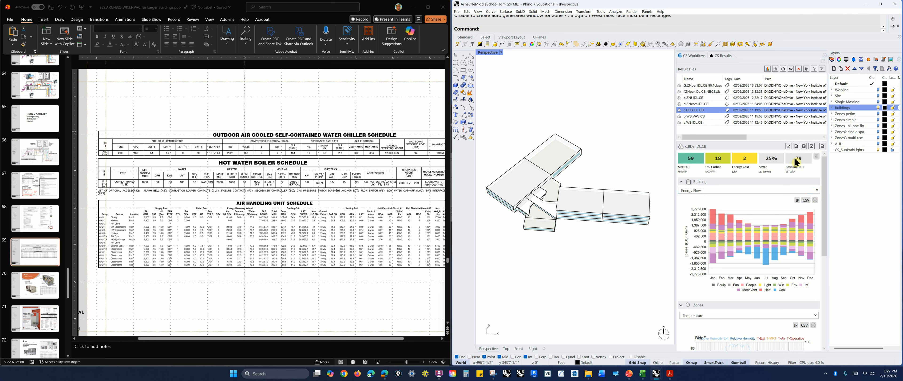
{"action": "left_click", "coordinate": [816, 190]}
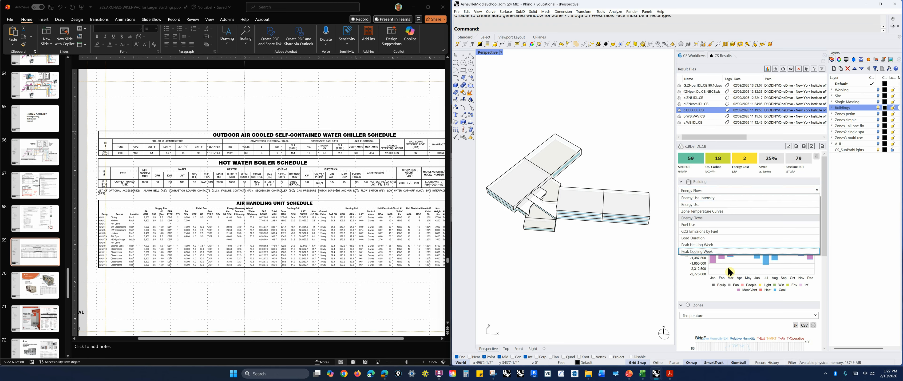
{"action": "left_click", "coordinate": [682, 297]}
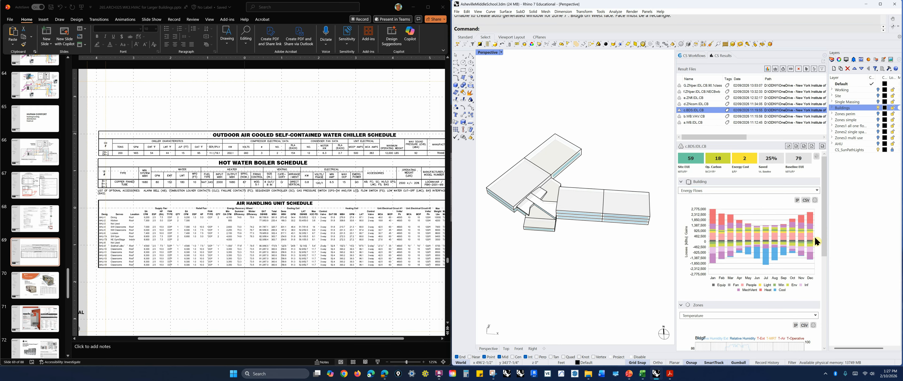
Switch the building results chart to show the Peak Heating Week
{"action": "scroll", "coordinate": [828, 191], "scroll_direction": "down", "scroll_amount": 2}
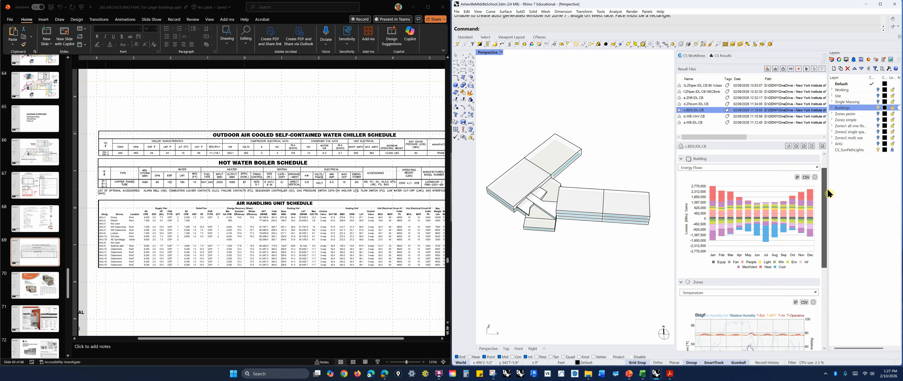
{"action": "scroll", "coordinate": [810, 267], "scroll_direction": "up", "scroll_amount": 2}
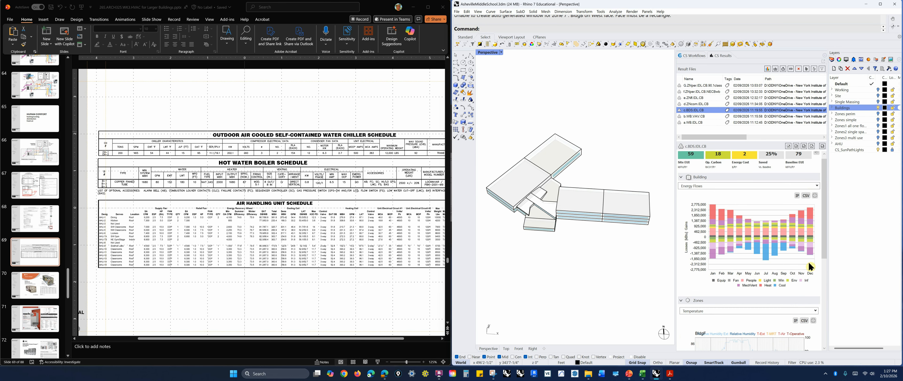
{"action": "left_click", "coordinate": [816, 187]}
{"action": "left_click", "coordinate": [710, 245]}
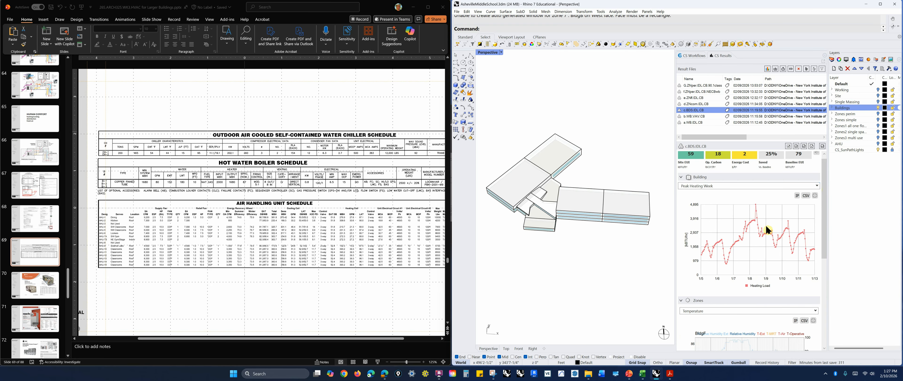
{"action": "right_click_drag", "start_coordinate": [635, 252], "coordinate": [616, 257]}
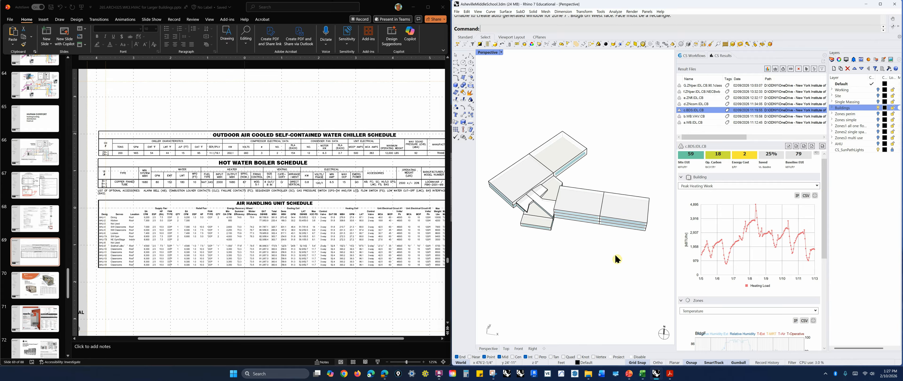
{"action": "right_click_drag", "start_coordinate": [625, 289], "coordinate": [622, 284]}
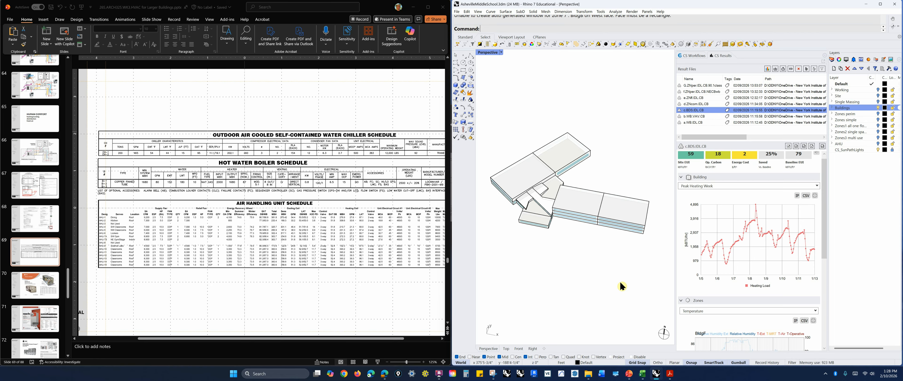
{"action": "scroll", "coordinate": [746, 192], "scroll_direction": "up", "scroll_amount": 1}
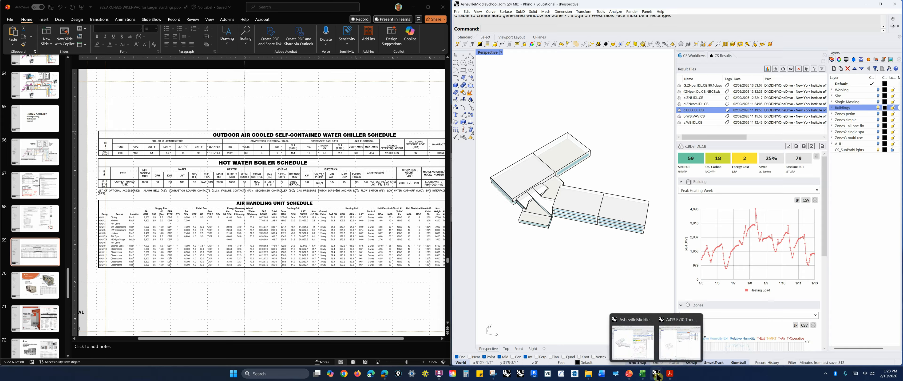
Switch to the ARCHSIM Energy Optimization presentation in PowerPoint
{"action": "mouse_move", "coordinate": [662, 377]}
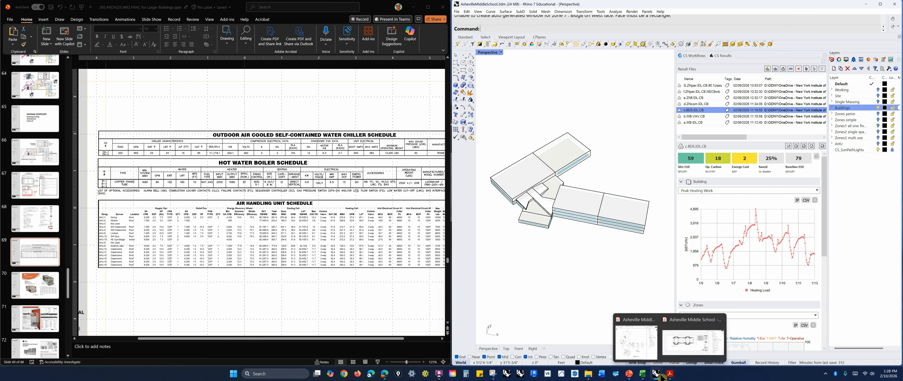
{"action": "mouse_move", "coordinate": [628, 376]}
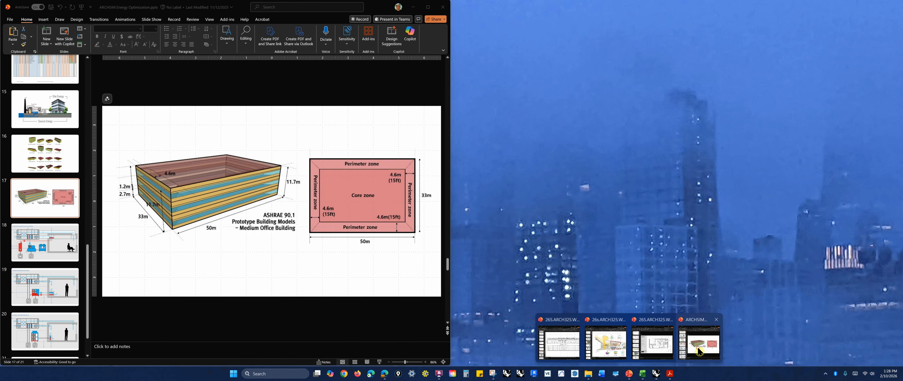
{"action": "left_click", "coordinate": [698, 351]}
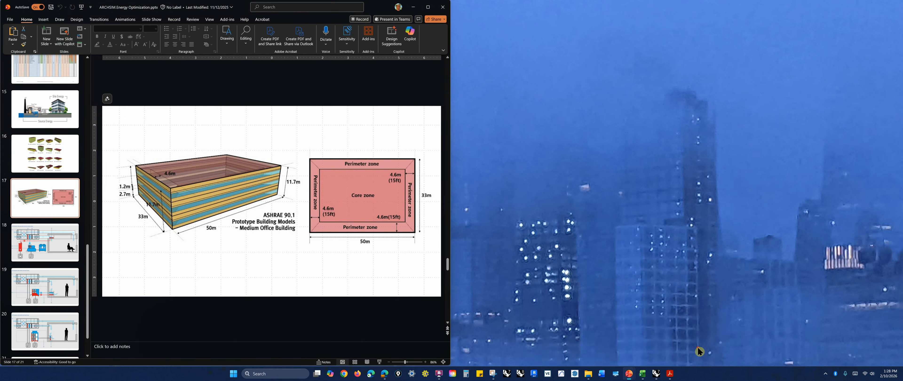
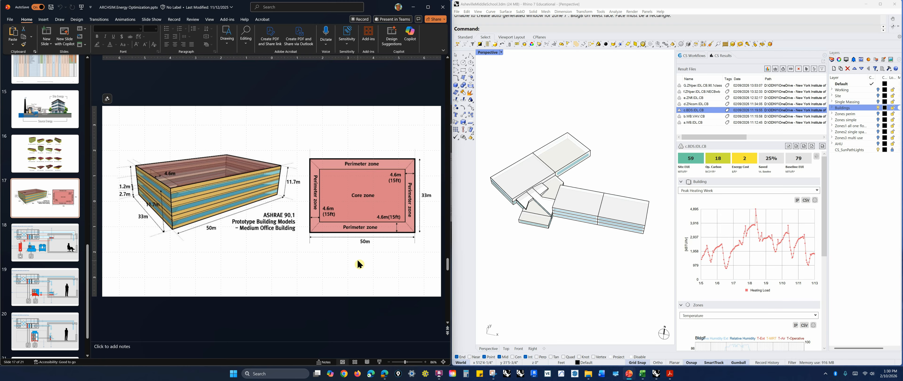
Browse the presentation to the prototype buildings slide and return to the medium office zoning slide
{"action": "key", "text": "Page_Up"}
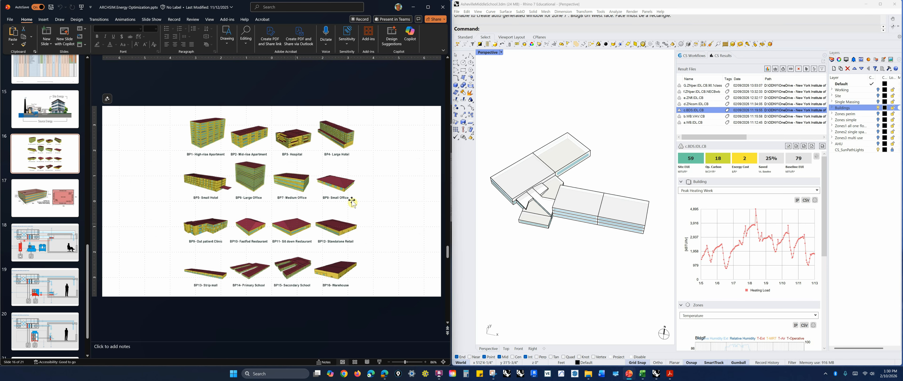
{"action": "left_click", "coordinate": [47, 207]}
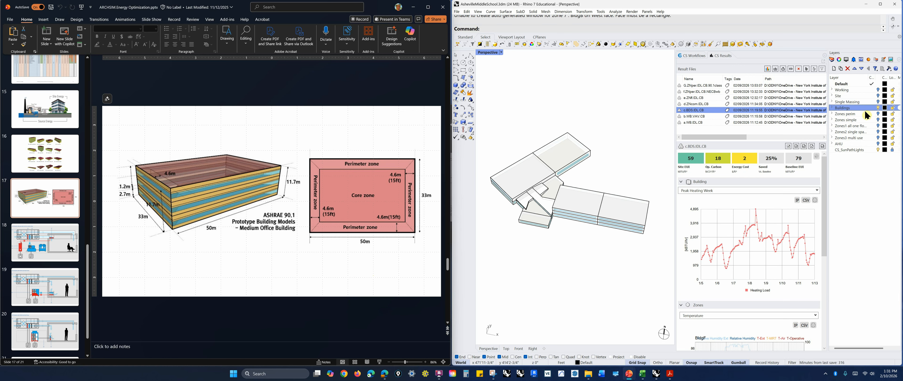
Toggle visibility of the Buildings and Zones perim layers and orbit around the perimeter zone geometry
{"action": "left_click", "coordinate": [880, 115]}
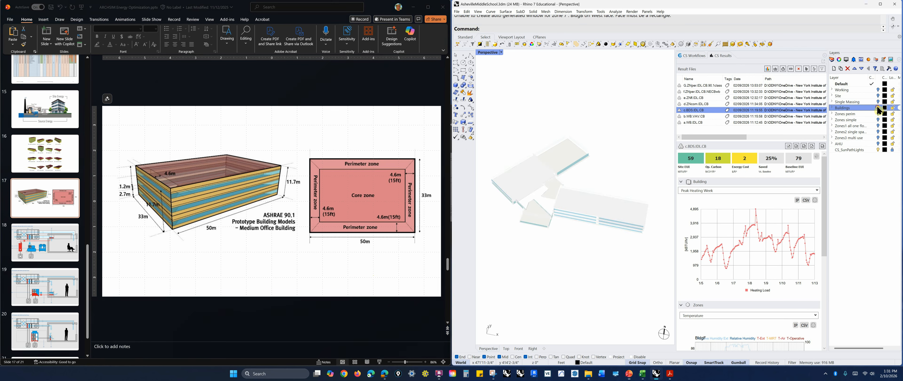
{"action": "left_click", "coordinate": [880, 116]}
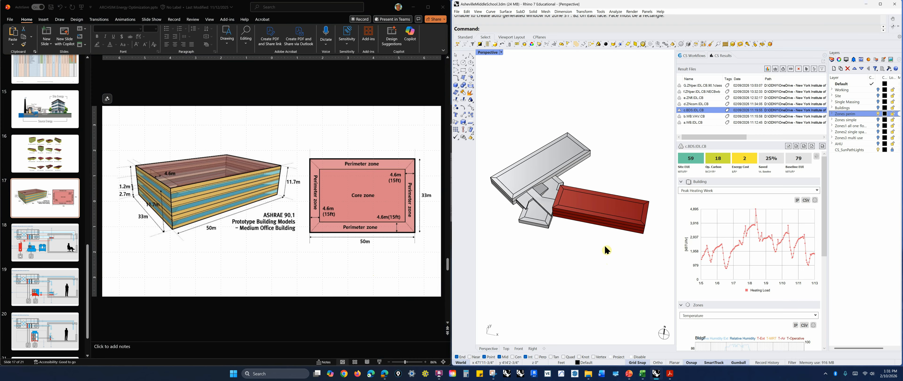
{"action": "right_click_drag", "start_coordinate": [602, 254], "coordinate": [597, 253]}
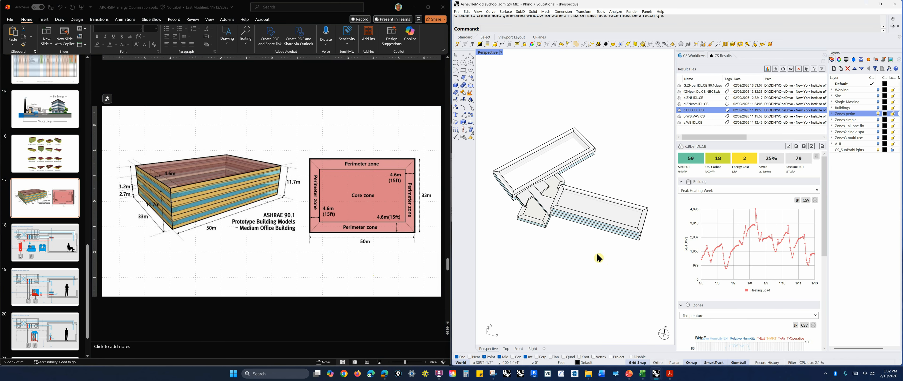
{"action": "right_click_drag", "start_coordinate": [596, 266], "coordinate": [595, 262]}
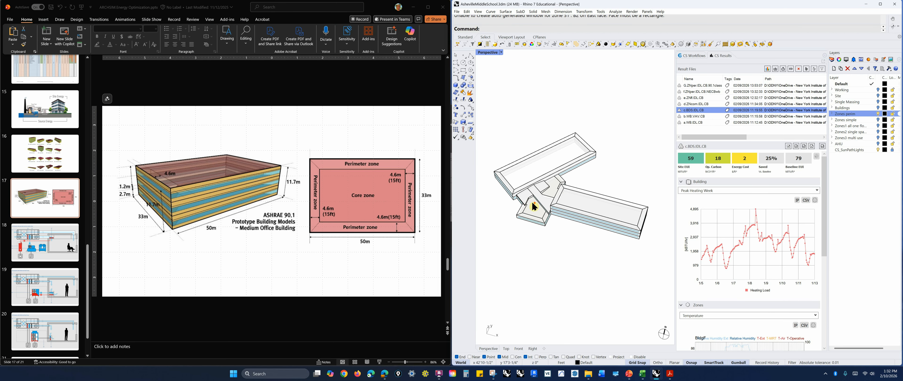
{"action": "scroll", "coordinate": [536, 207], "scroll_direction": "up", "scroll_amount": 5}
{"action": "right_click_drag", "start_coordinate": [548, 223], "coordinate": [557, 242]}
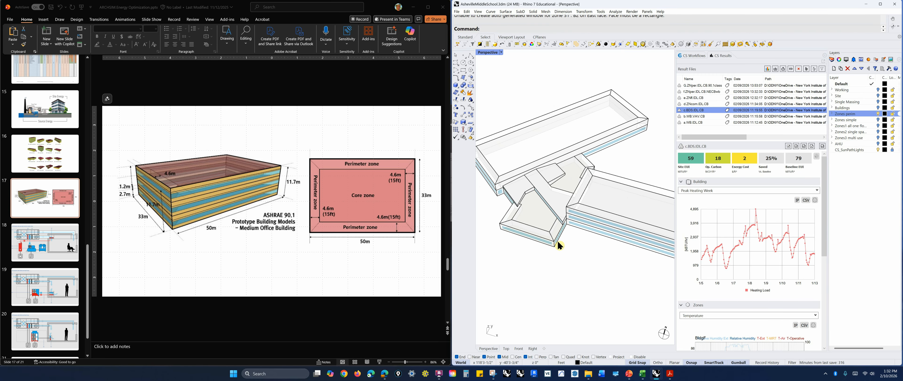
{"action": "scroll", "coordinate": [557, 241], "scroll_direction": "down", "scroll_amount": 2}
{"action": "scroll", "coordinate": [536, 262], "scroll_direction": "down", "scroll_amount": 3}
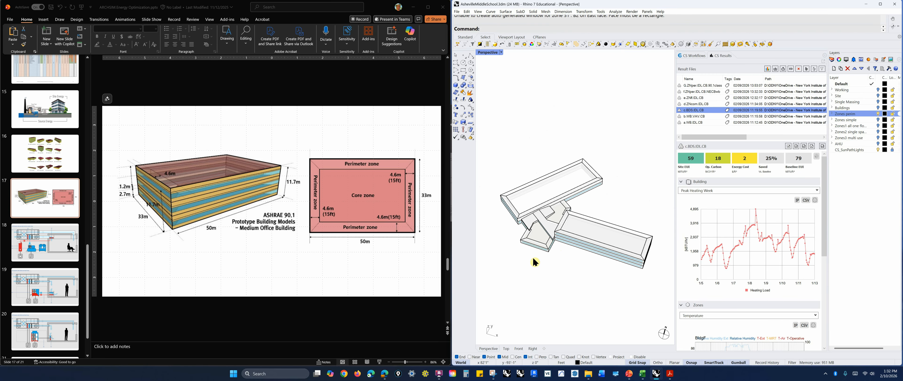
{"action": "right_click_drag", "start_coordinate": [579, 259], "coordinate": [581, 269]}
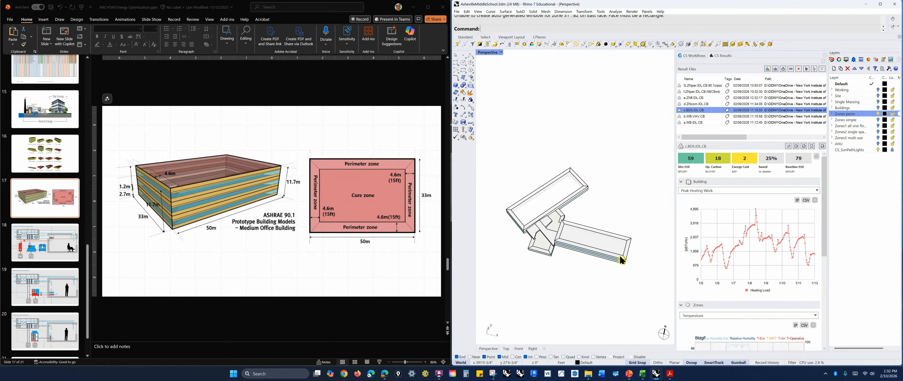
Switch to the Medium Office thermal model window and turn on the THERMAL_MODEL layer to view its stacked floors
{"action": "key", "text": "ctrl"}
{"action": "mouse_move", "coordinate": [656, 374]}
{"action": "mouse_move", "coordinate": [638, 359]}
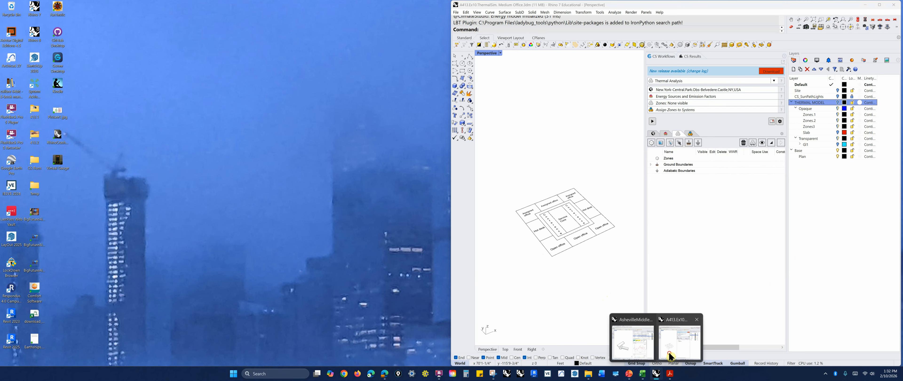
{"action": "left_click", "coordinate": [680, 340]}
{"action": "mouse_move", "coordinate": [572, 270]}
{"action": "right_mouse_down"}
{"action": "mouse_move", "coordinate": [573, 258]}
{"action": "mouse_move", "coordinate": [570, 277]}
{"action": "right_mouse_up"}
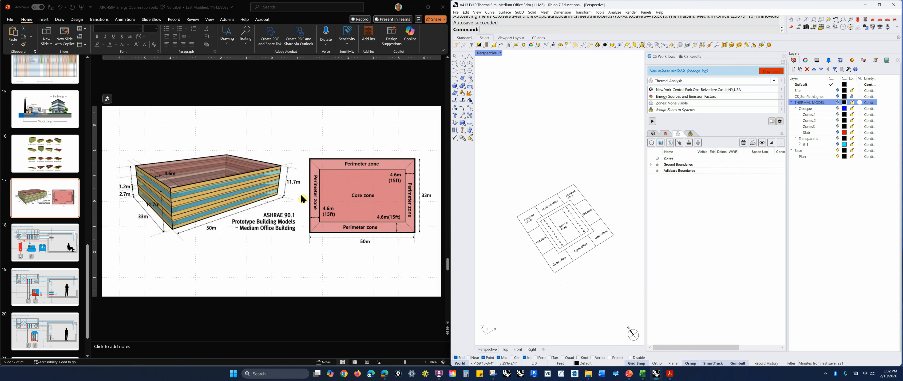
{"action": "scroll", "coordinate": [570, 292], "scroll_direction": "up", "scroll_amount": 2}
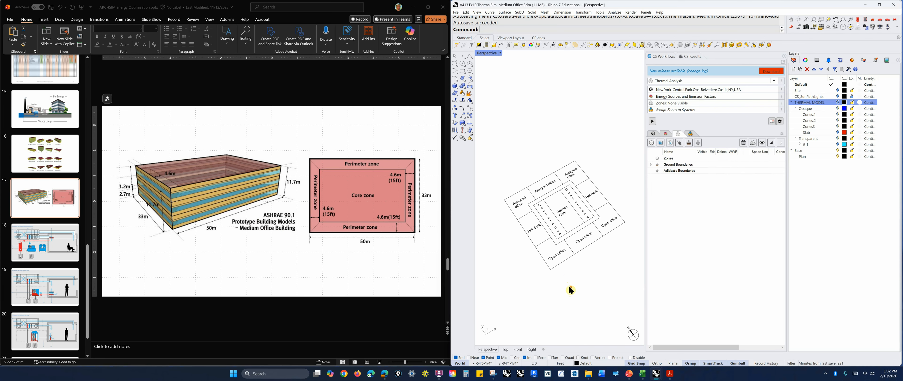
{"action": "scroll", "coordinate": [589, 255], "scroll_direction": "up", "scroll_amount": 2}
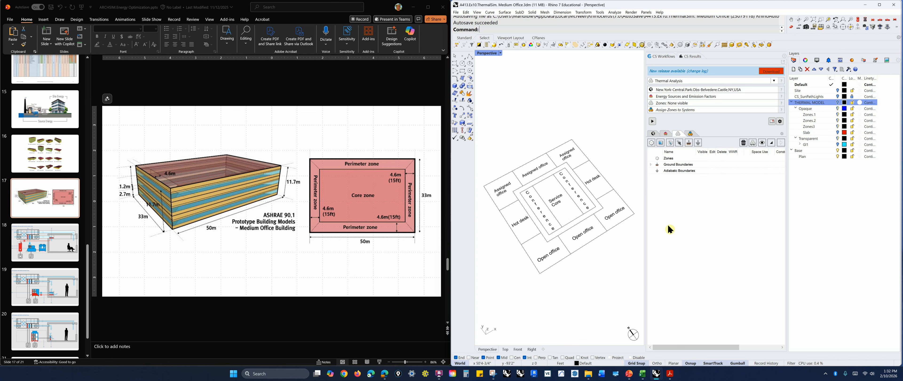
{"action": "left_click", "coordinate": [838, 103]}
{"action": "right_click_drag", "start_coordinate": [580, 273], "coordinate": [579, 239]}
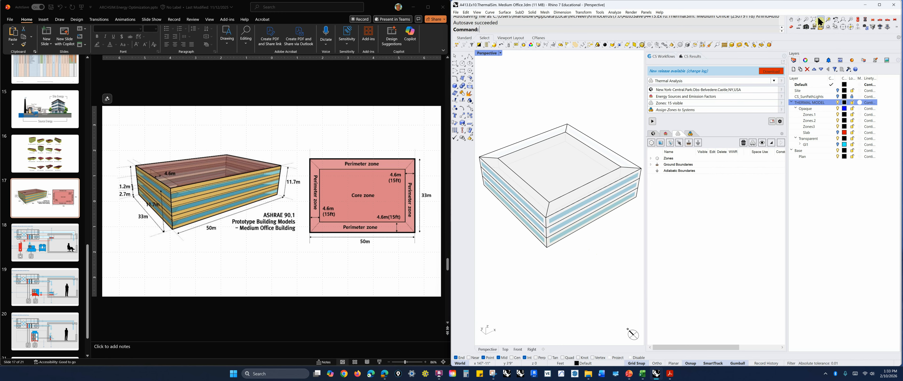
Return to the Asheville Middle School model and show the Zones simple layer, orbiting to inspect the zones
{"action": "left_click", "coordinate": [866, 6]}
{"action": "right_click_drag", "start_coordinate": [622, 287], "coordinate": [617, 282]}
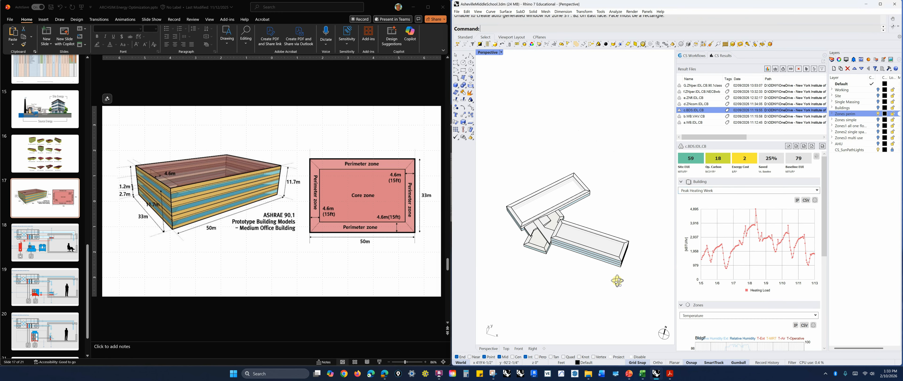
{"action": "left_click", "coordinate": [875, 177]}
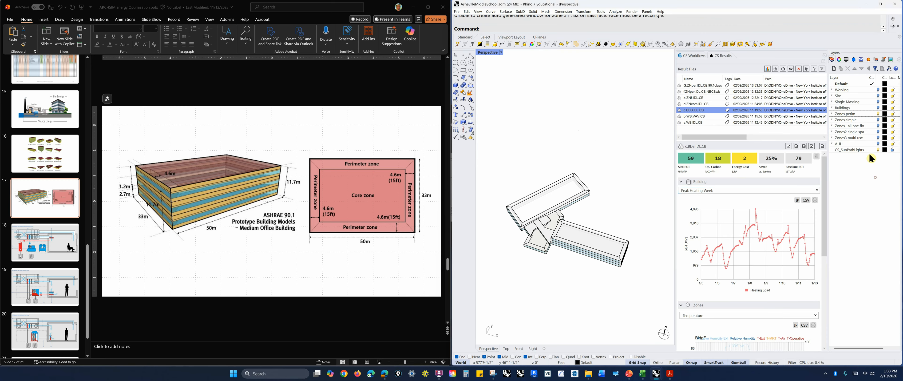
{"action": "left_click", "coordinate": [879, 119]}
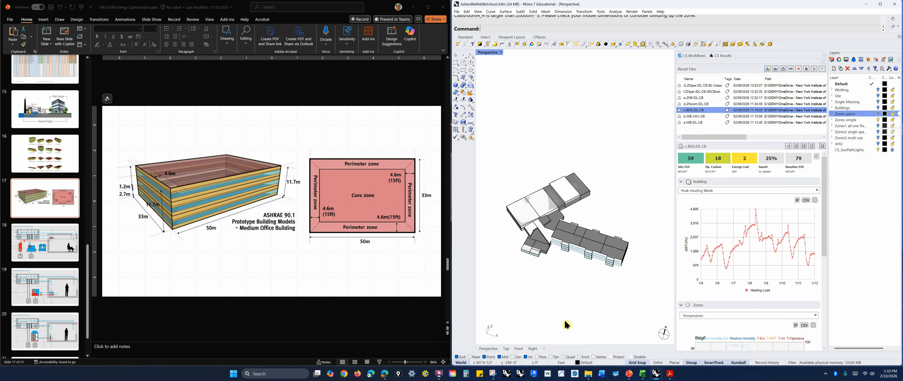
{"action": "right_click_drag", "start_coordinate": [578, 302], "coordinate": [577, 283]}
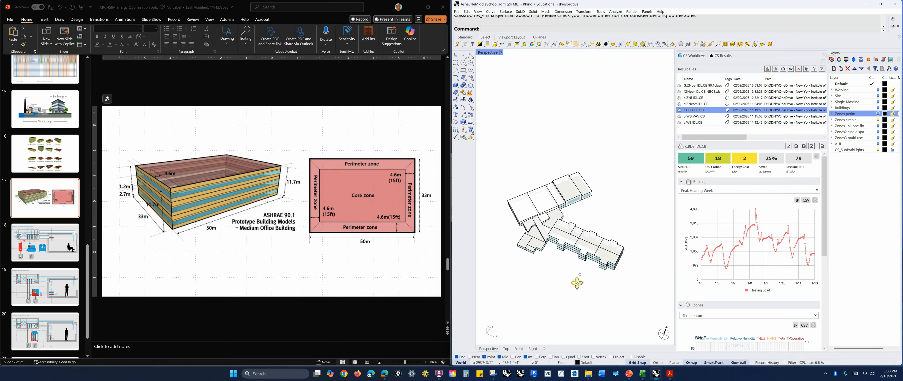
{"action": "scroll", "coordinate": [578, 251], "scroll_direction": "up", "scroll_amount": 4}
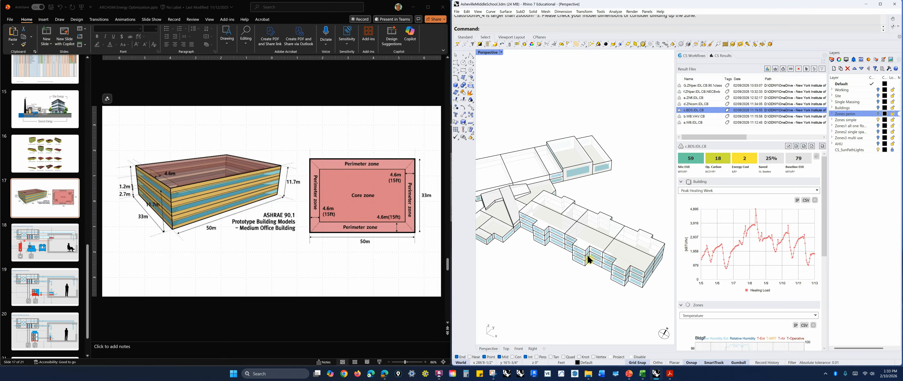
{"action": "right_click_drag", "start_coordinate": [575, 259], "coordinate": [555, 176]}
{"action": "right_click_drag", "start_coordinate": [629, 217], "coordinate": [620, 233]}
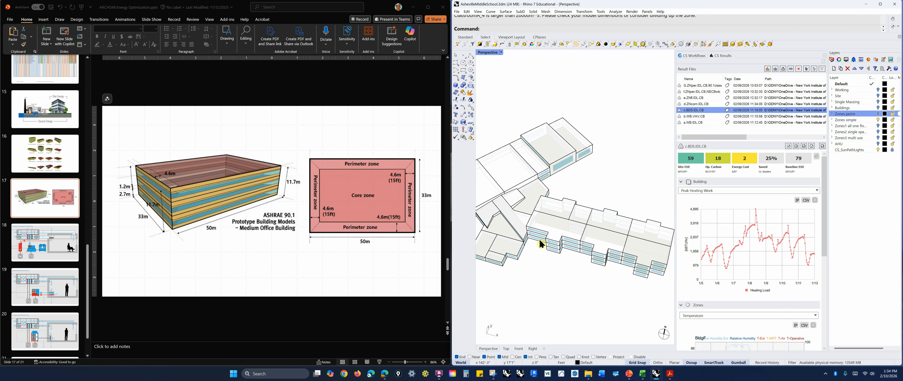
{"action": "right_click_drag", "start_coordinate": [566, 269], "coordinate": [598, 281]}
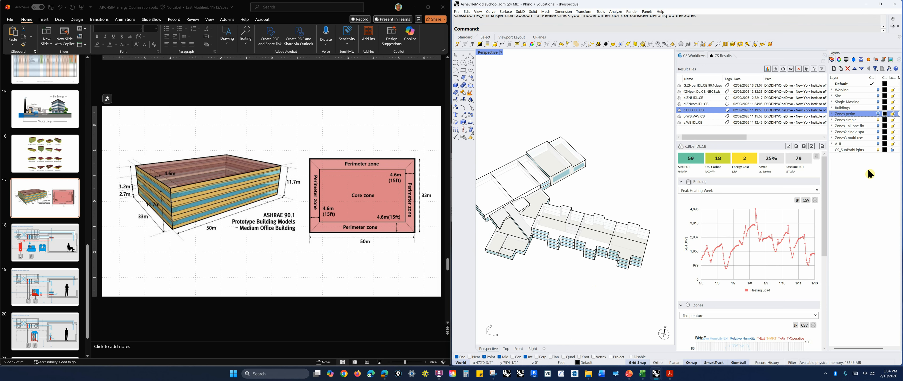
Compare the Zones simple and Zones1 all one floor layers by toggling their visibility back and forth
{"action": "left_click", "coordinate": [879, 120]}
{"action": "left_click", "coordinate": [878, 125]}
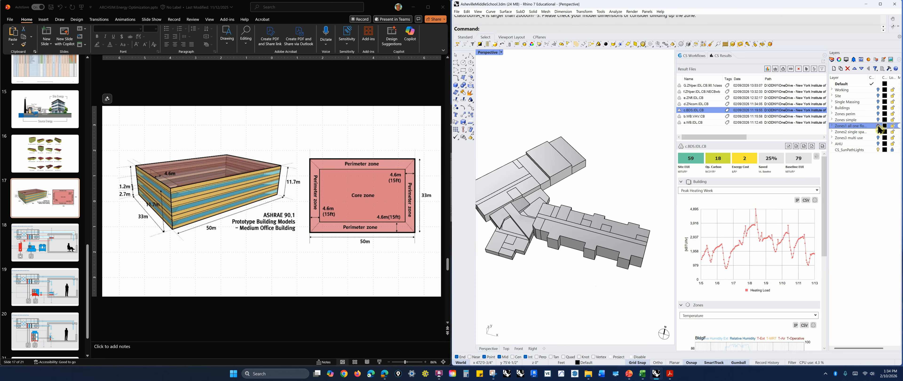
{"action": "right_click_drag", "start_coordinate": [618, 283], "coordinate": [617, 284]}
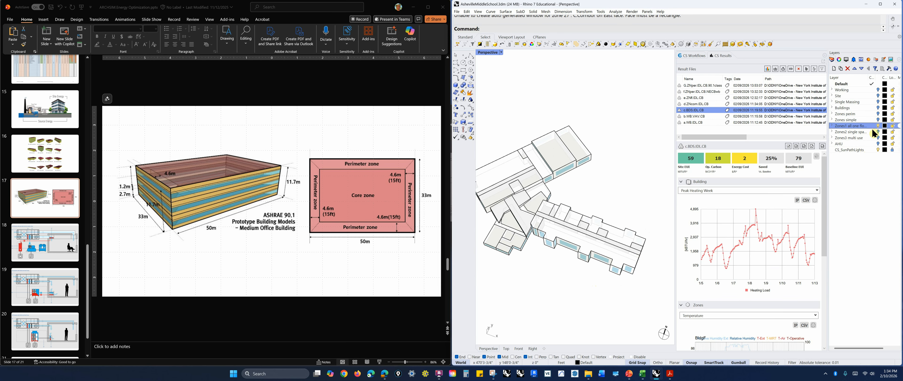
{"action": "left_click", "coordinate": [879, 126]}
{"action": "left_click", "coordinate": [879, 120]}
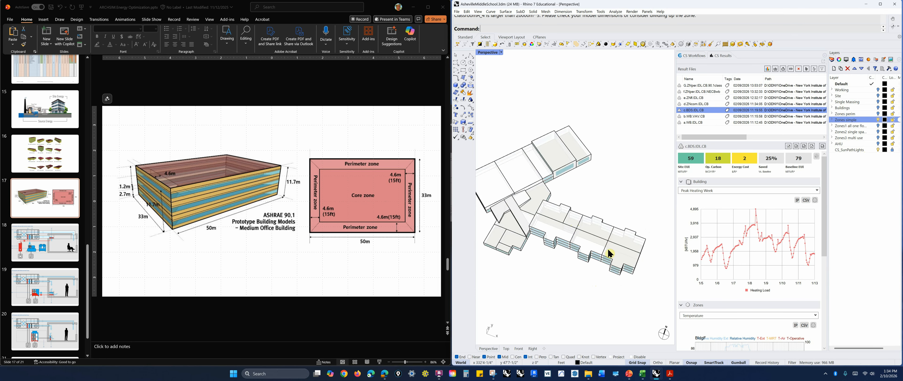
{"action": "left_click", "coordinate": [878, 119]}
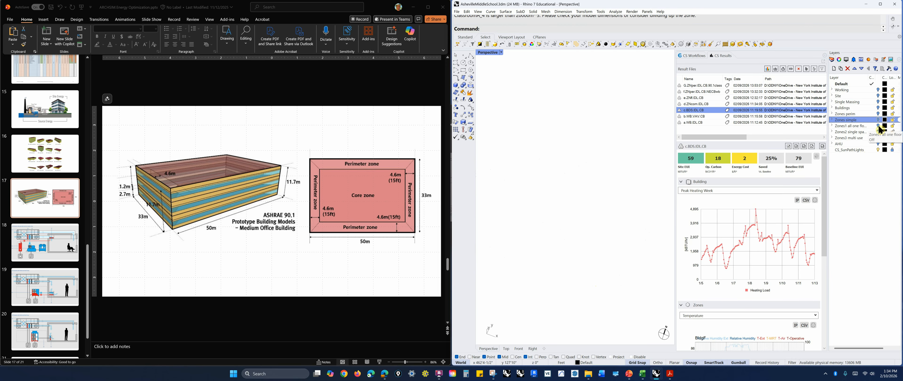
{"action": "left_click", "coordinate": [879, 125]}
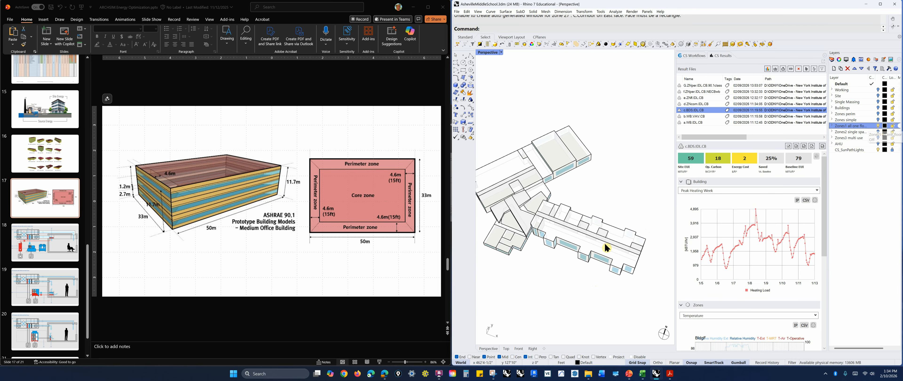
{"action": "right_click_drag", "start_coordinate": [589, 300], "coordinate": [583, 285]}
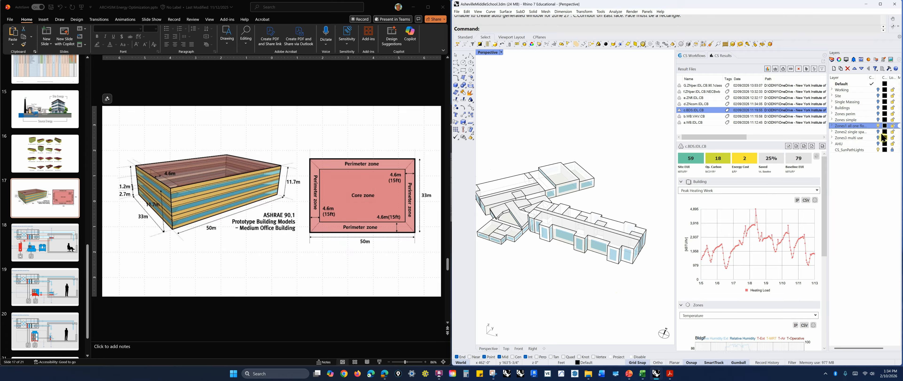
Hide the Zones1 all one floor layer and show the Zones3 multi use layer, orbiting to inspect it
{"action": "left_click", "coordinate": [879, 126]}
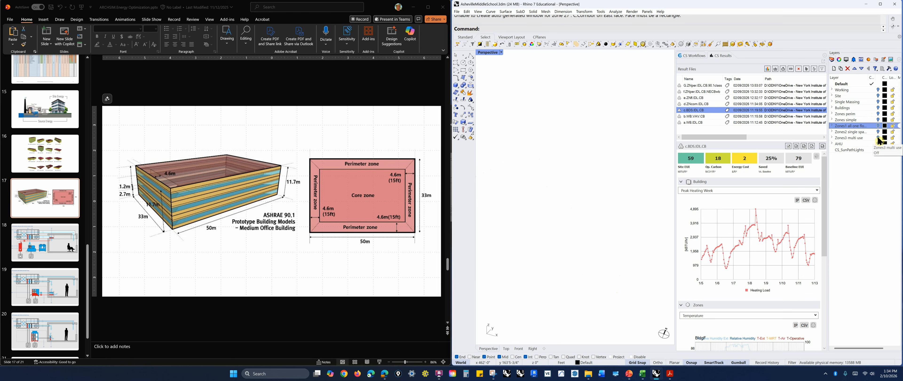
{"action": "left_click", "coordinate": [878, 138]}
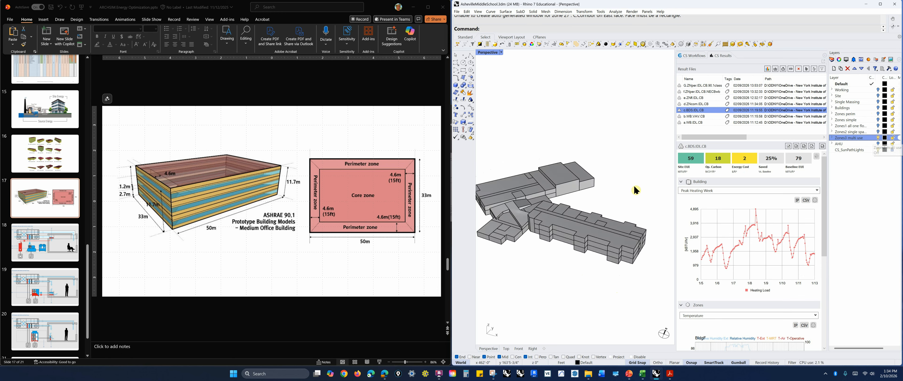
{"action": "right_click_drag", "start_coordinate": [629, 193], "coordinate": [633, 200]}
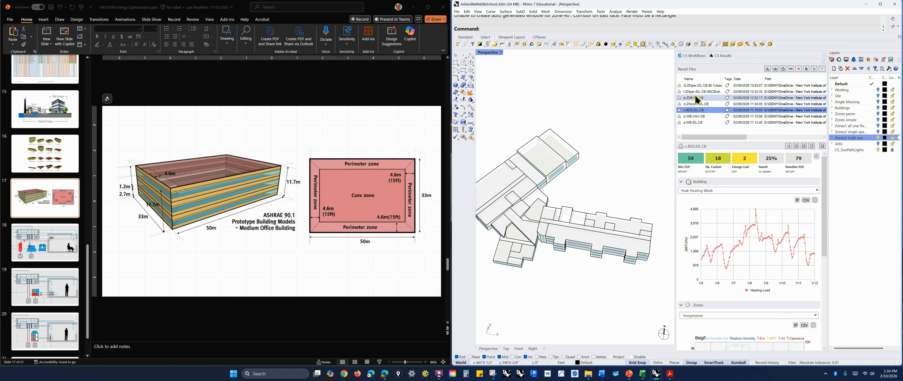
{"action": "right_click_drag", "start_coordinate": [621, 280], "coordinate": [609, 275]}
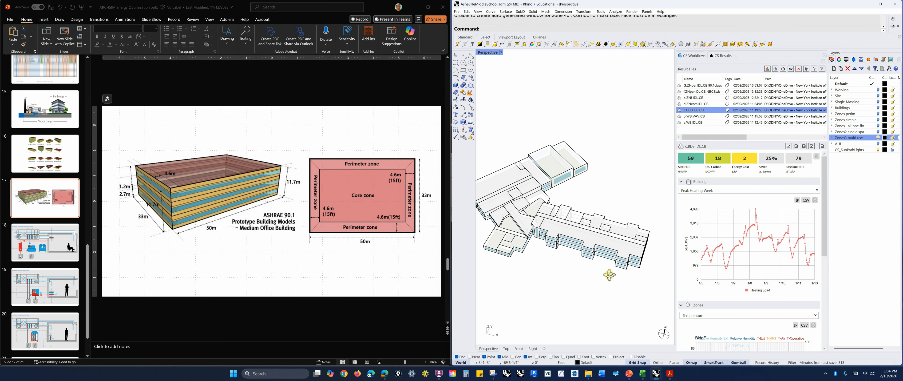
{"action": "mouse_move", "coordinate": [603, 299]}
{"action": "right_mouse_down"}
{"action": "mouse_move", "coordinate": [623, 300]}
{"action": "mouse_move", "coordinate": [601, 296]}
{"action": "mouse_move", "coordinate": [604, 286]}
{"action": "right_mouse_up"}
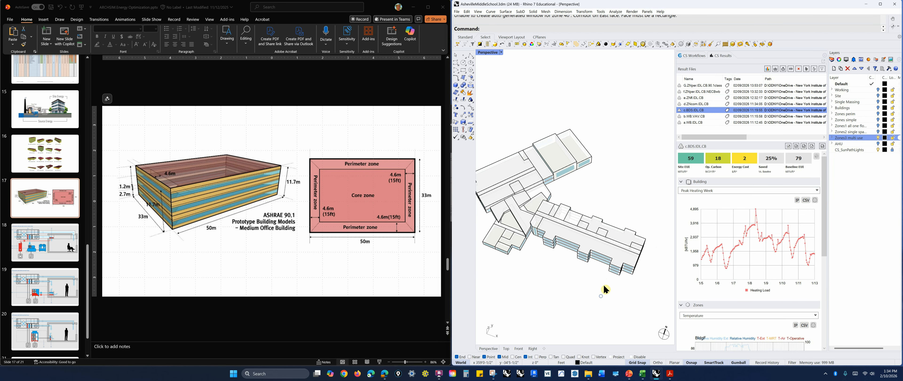
{"action": "scroll", "coordinate": [606, 272], "scroll_direction": "up", "scroll_amount": 3}
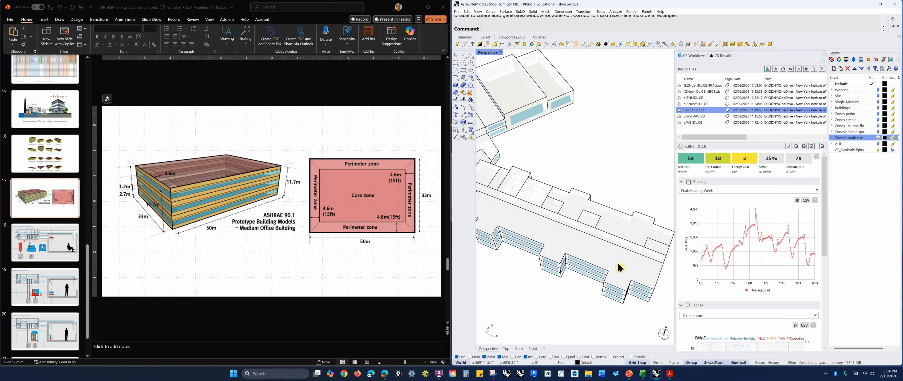
Open the ClimateStudio thermal analysis workflow and switch from the systems list to the zones list
{"action": "left_click", "coordinate": [702, 57]}
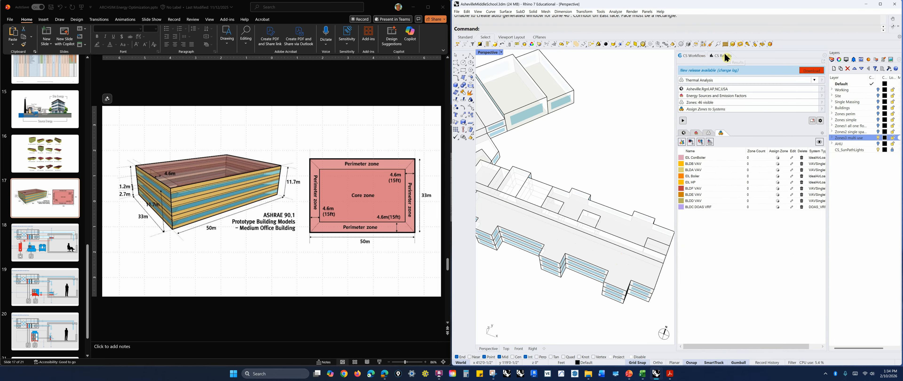
{"action": "left_click", "coordinate": [710, 133]}
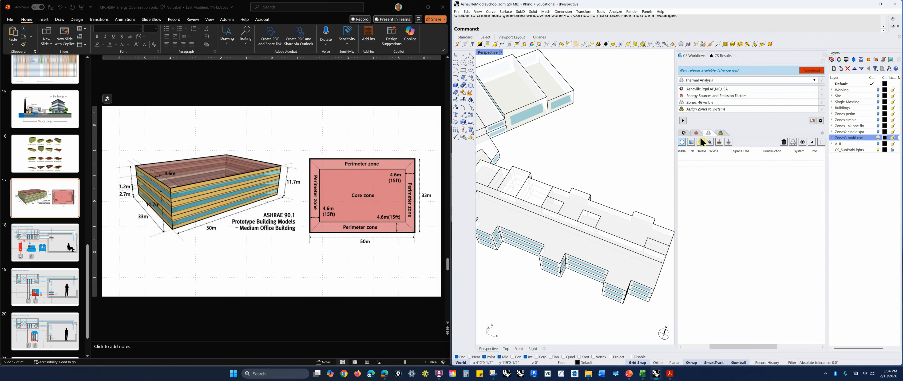
Expand the Zones group in the zones list and preview the model colored by space use
{"action": "left_click_drag", "start_coordinate": [736, 347], "coordinate": [698, 347]}
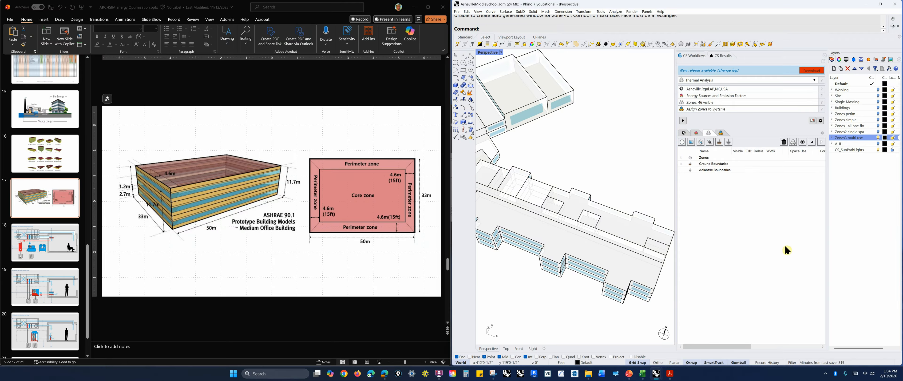
{"action": "left_click", "coordinate": [681, 157]}
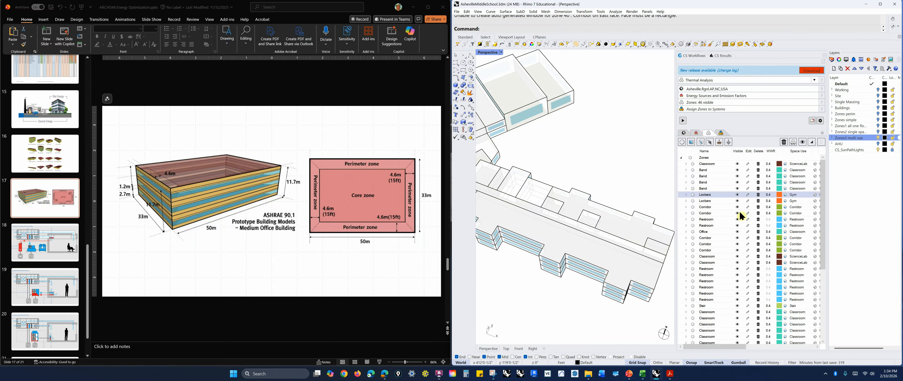
{"action": "scroll", "coordinate": [723, 210], "scroll_direction": "down", "scroll_amount": 6}
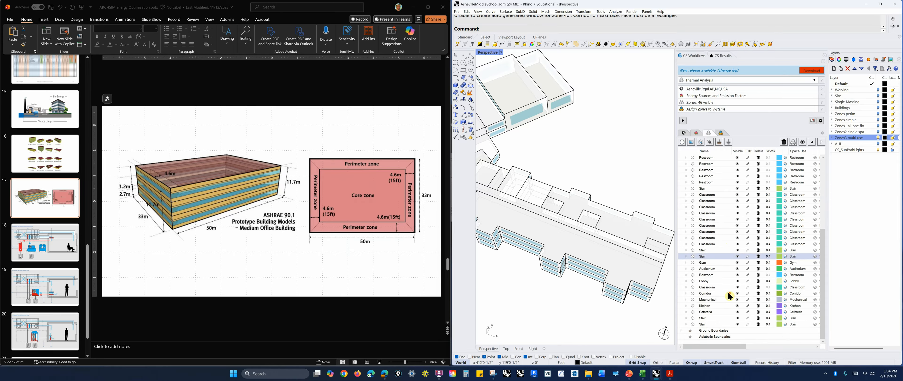
{"action": "scroll", "coordinate": [726, 280], "scroll_direction": "up", "scroll_amount": 10}
{"action": "left_click", "coordinate": [803, 142]}
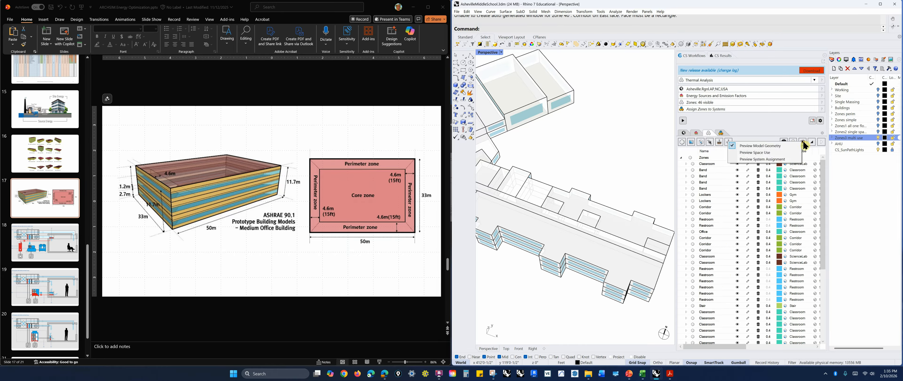
{"action": "left_click", "coordinate": [771, 153]}
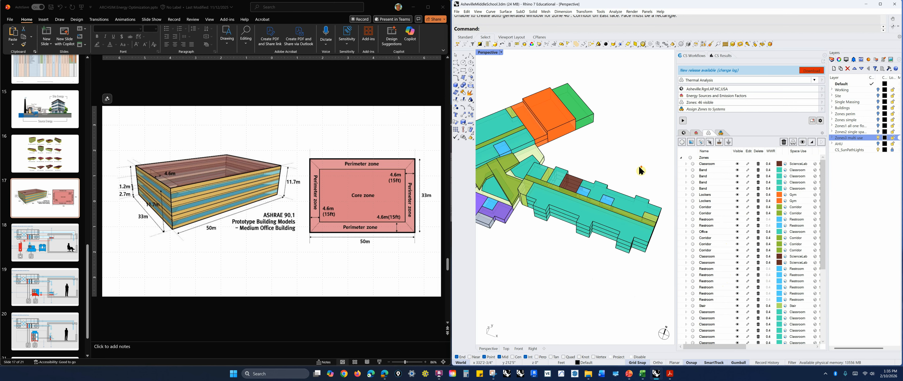
Orbit and zoom around the space-use colored model to inspect the zones
{"action": "scroll", "coordinate": [640, 171], "scroll_direction": "down", "scroll_amount": 3}
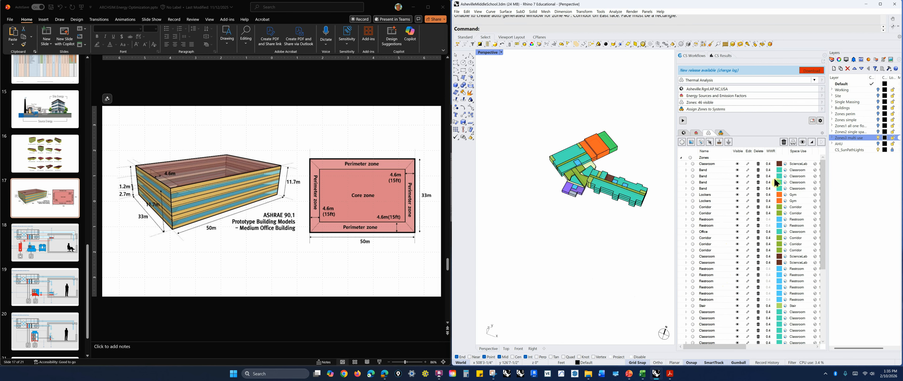
{"action": "right_click_drag", "start_coordinate": [639, 220], "coordinate": [637, 210]}
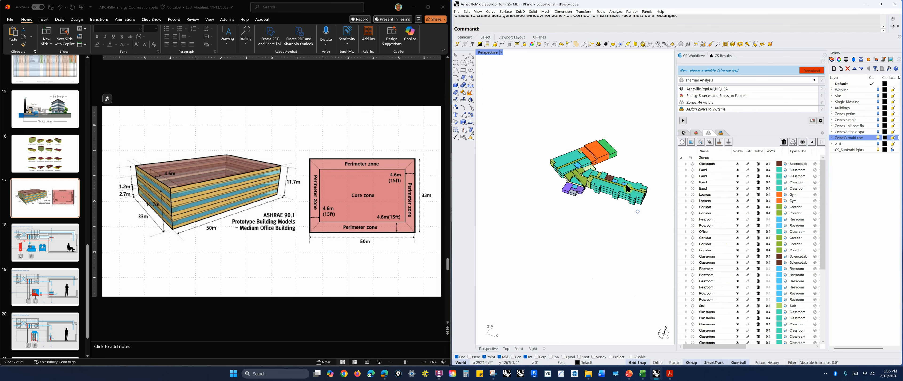
{"action": "scroll", "coordinate": [620, 170], "scroll_direction": "up", "scroll_amount": 2}
{"action": "scroll", "coordinate": [638, 215], "scroll_direction": "up", "scroll_amount": 5}
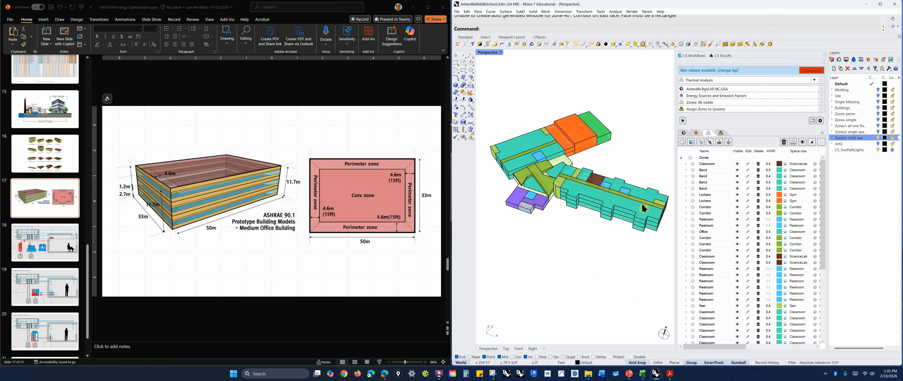
{"action": "scroll", "coordinate": [582, 244], "scroll_direction": "down", "scroll_amount": 3}
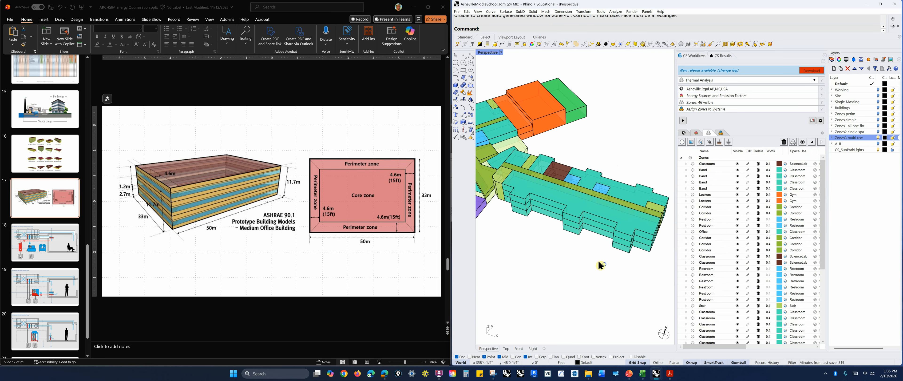
{"action": "right_click_drag", "start_coordinate": [599, 262], "coordinate": [595, 250]}
{"action": "right_click_drag", "start_coordinate": [566, 220], "coordinate": [580, 278]}
{"action": "scroll", "coordinate": [582, 248], "scroll_direction": "up", "scroll_amount": 2}
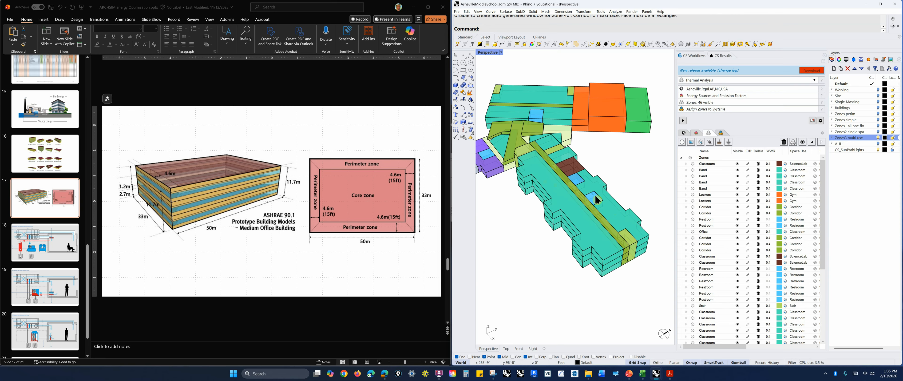
{"action": "scroll", "coordinate": [610, 256], "scroll_direction": "down", "scroll_amount": 5}
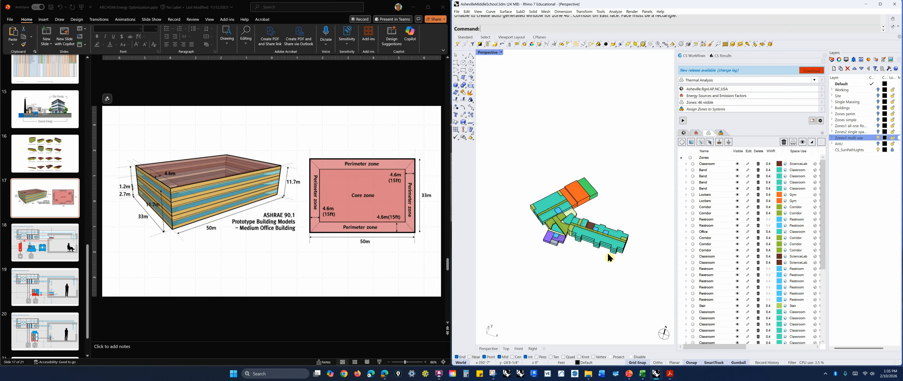
{"action": "scroll", "coordinate": [539, 213], "scroll_direction": "up", "scroll_amount": 2}
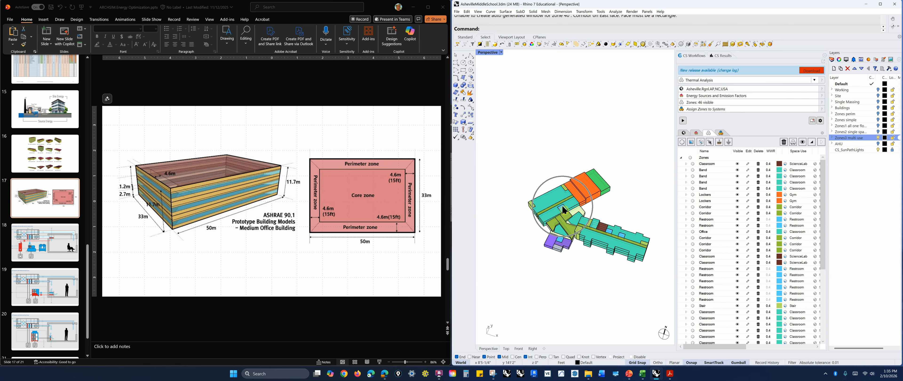
{"action": "scroll", "coordinate": [551, 241], "scroll_direction": "up", "scroll_amount": 4}
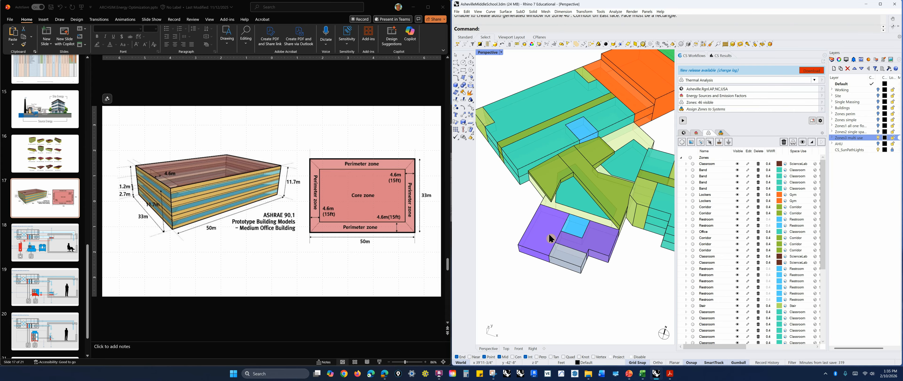
Select a small zone block beside the purple gym wing and zoom out to see the whole building
{"action": "left_click", "coordinate": [584, 240]}
{"action": "left_click", "coordinate": [572, 264]}
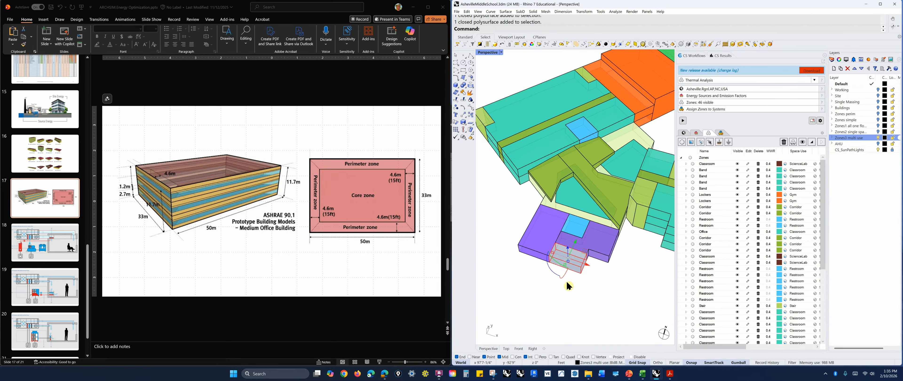
{"action": "scroll", "coordinate": [567, 282], "scroll_direction": "down", "scroll_amount": 3}
{"action": "left_click", "coordinate": [589, 280]}
{"action": "mouse_move", "coordinate": [601, 281]}
{"action": "right_mouse_down"}
{"action": "mouse_move", "coordinate": [587, 281]}
{"action": "mouse_move", "coordinate": [592, 265]}
{"action": "mouse_move", "coordinate": [604, 270]}
{"action": "right_mouse_up"}
{"action": "scroll", "coordinate": [587, 281], "scroll_direction": "down", "scroll_amount": 3}
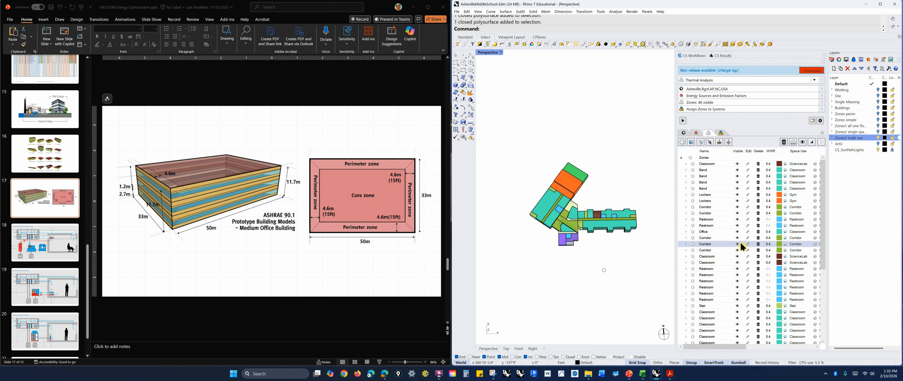
Open a Classroom zone's space use and browse the Zone Space Use library without changing the assignment
{"action": "left_click", "coordinate": [787, 171]}
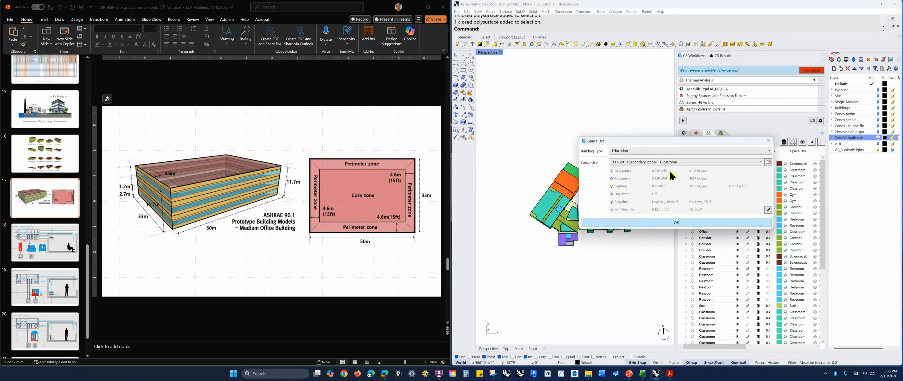
{"action": "left_click", "coordinate": [769, 162]}
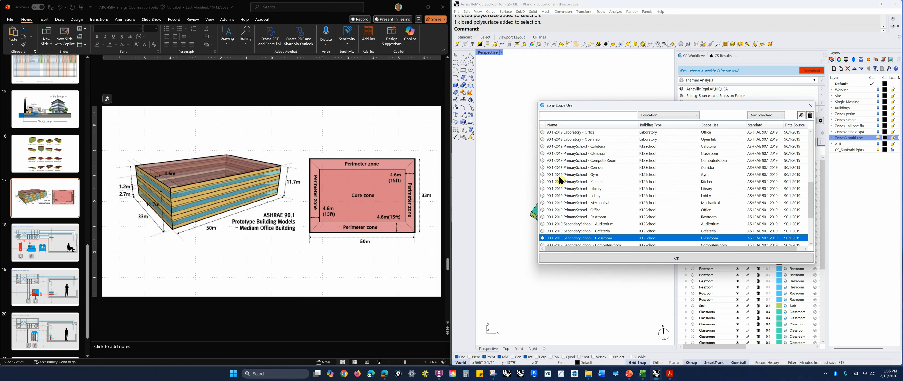
{"action": "left_click", "coordinate": [607, 240]}
{"action": "left_click", "coordinate": [607, 239]}
{"action": "left_click", "coordinate": [810, 105]}
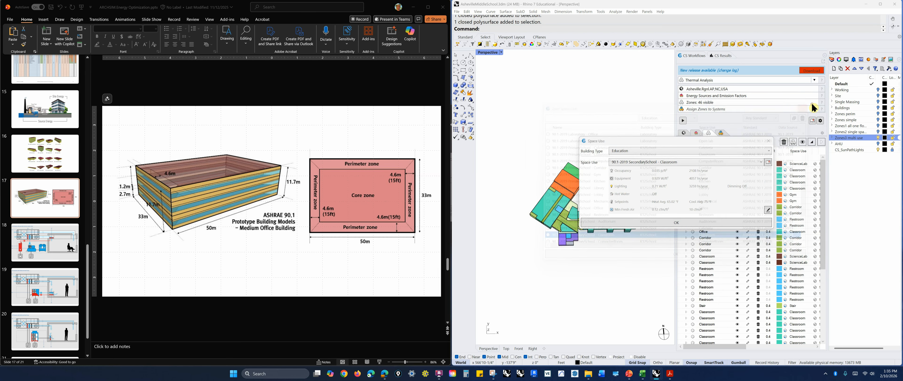
{"action": "left_click", "coordinate": [768, 143]}
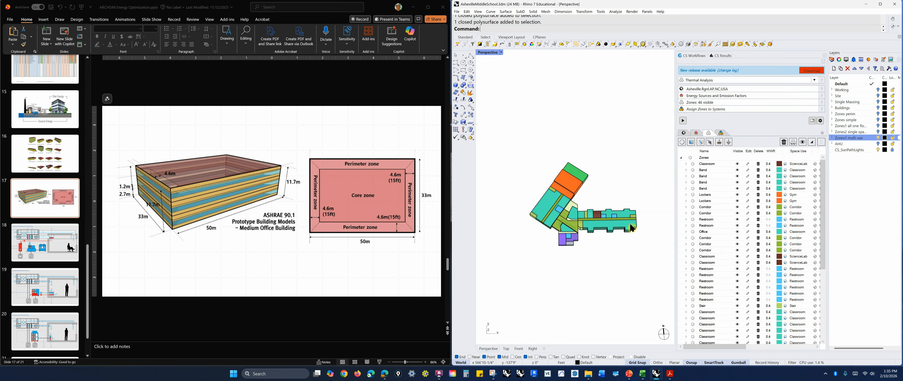
Window-select several zones in the classroom wing to find them highlighted in the zones list
{"action": "left_click", "coordinate": [643, 247]}
{"action": "left_click", "coordinate": [653, 285]}
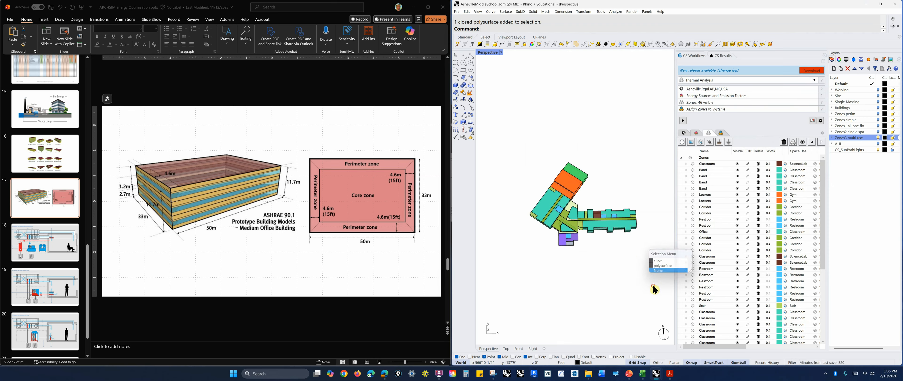
{"action": "left_click_drag", "start_coordinate": [656, 261], "coordinate": [613, 223]}
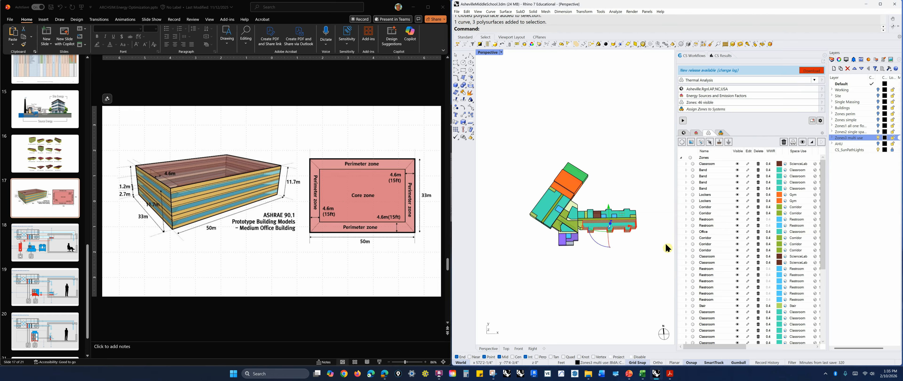
{"action": "scroll", "coordinate": [720, 226], "scroll_direction": "down", "scroll_amount": 6}
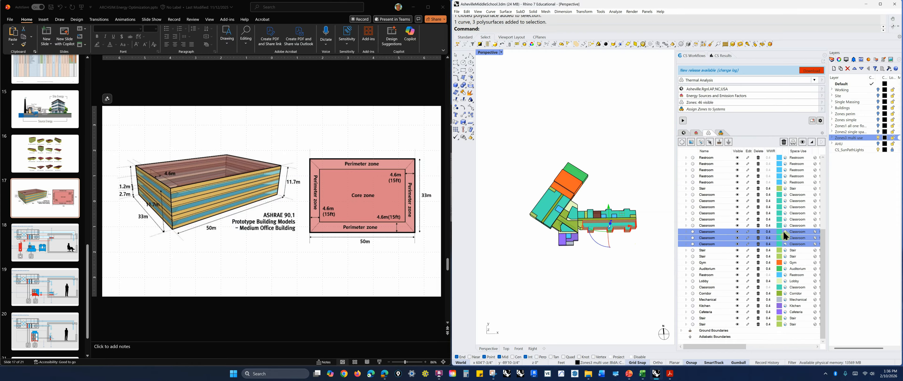
Open a selected Classroom zone's space use settings and review its people, equipment, lighting and conditioning values
{"action": "left_click", "coordinate": [784, 231]}
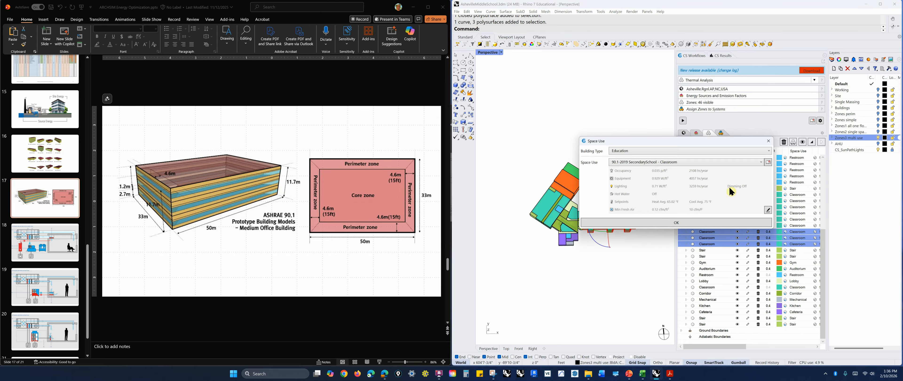
{"action": "left_click", "coordinate": [768, 210]}
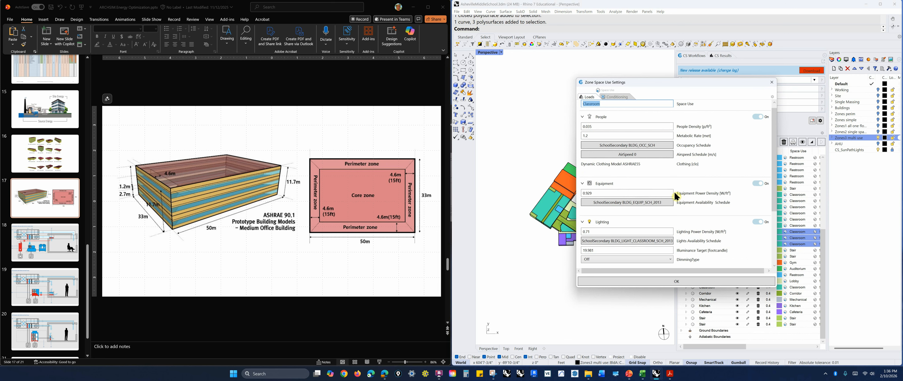
{"action": "left_click", "coordinate": [594, 126]}
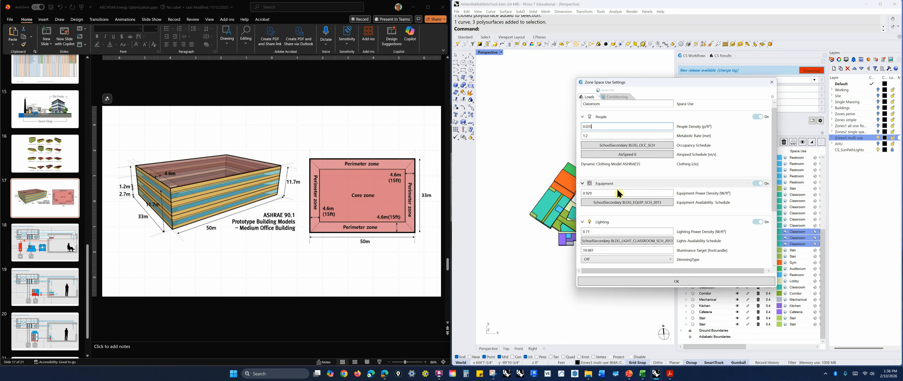
{"action": "double_click", "coordinate": [587, 193]}
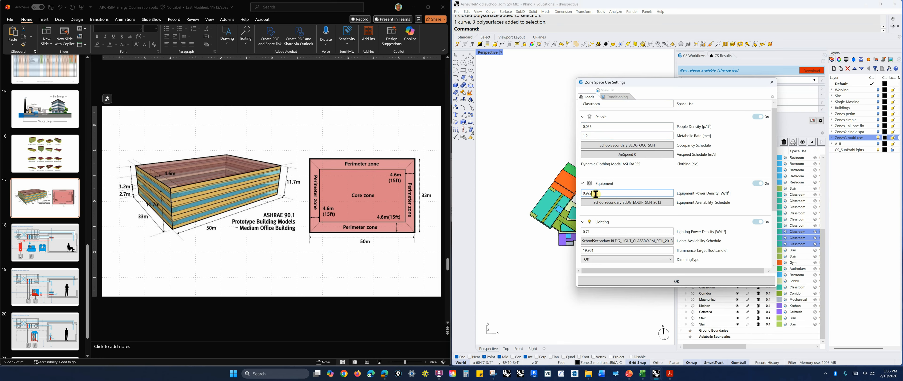
{"action": "double_click", "coordinate": [581, 233]}
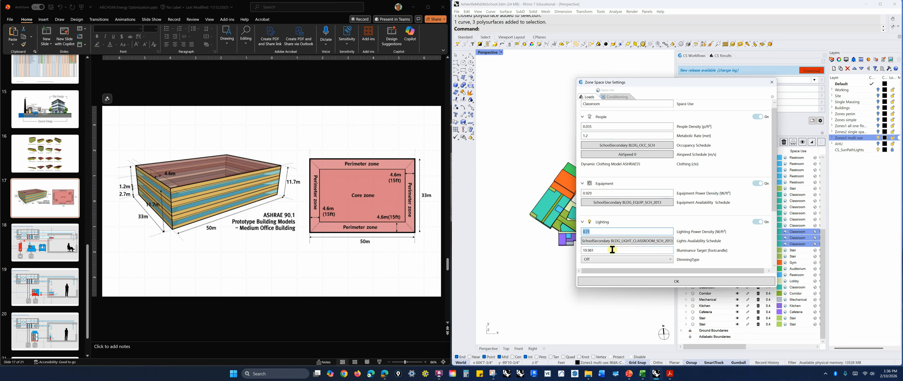
{"action": "double_click", "coordinate": [598, 251]}
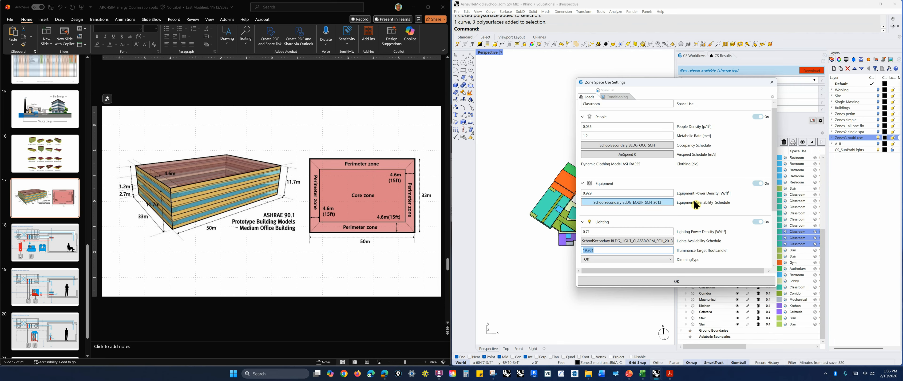
{"action": "left_click", "coordinate": [620, 99]}
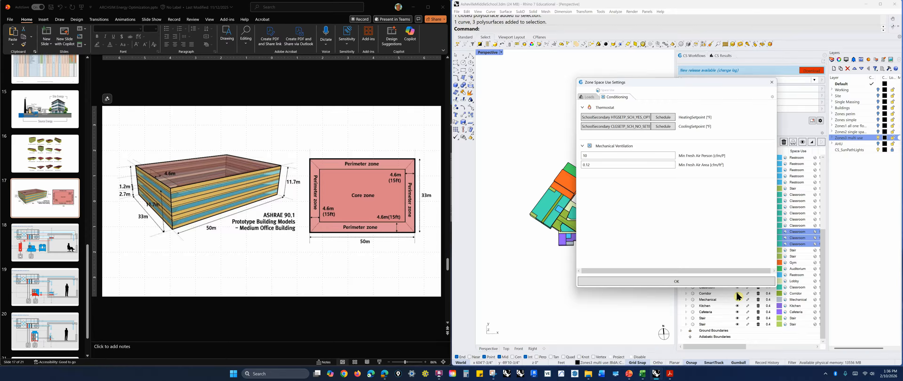
{"action": "left_click", "coordinate": [773, 84]}
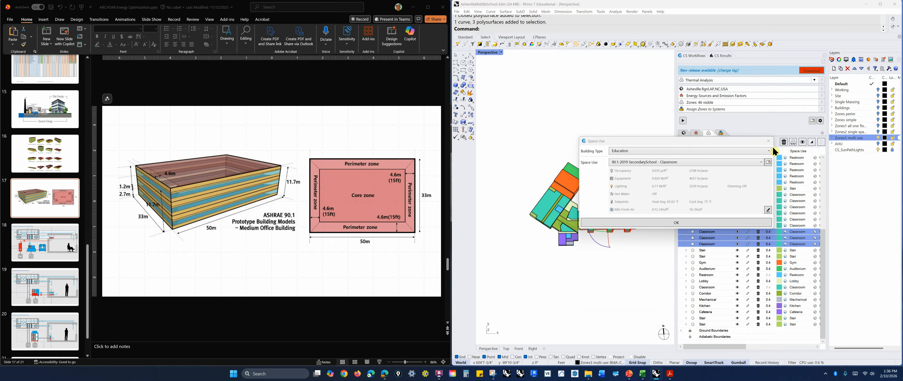
{"action": "left_click", "coordinate": [769, 140]}
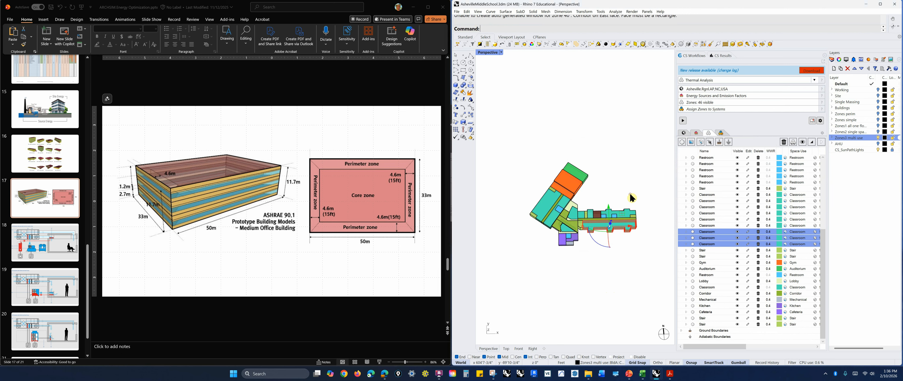
Deselect the zones and orbit the model to inspect the space-use coloring
{"action": "left_click", "coordinate": [618, 254]}
{"action": "right_click_drag", "start_coordinate": [619, 254], "coordinate": [594, 247]}
{"action": "scroll", "coordinate": [599, 256], "scroll_direction": "up", "scroll_amount": 3}
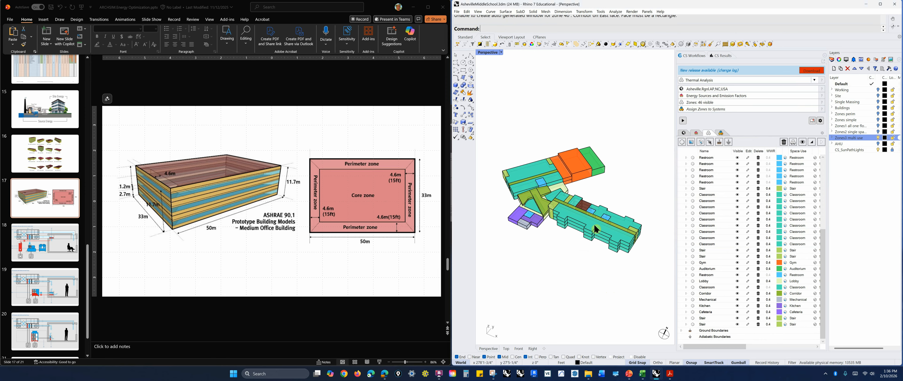
{"action": "right_click_drag", "start_coordinate": [582, 259], "coordinate": [584, 263]}
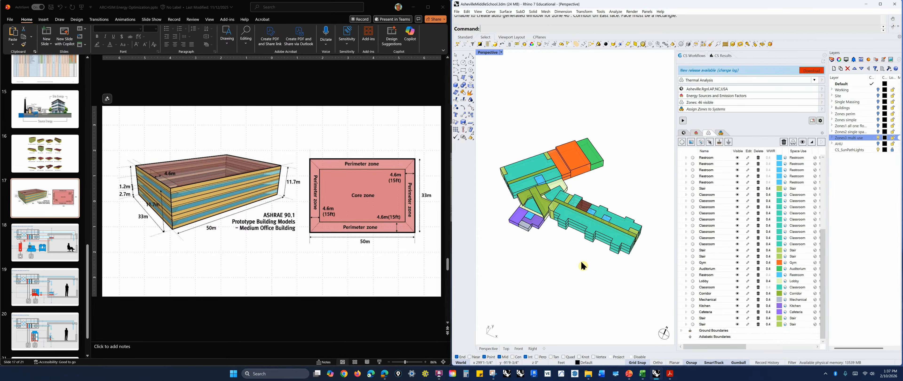
{"action": "right_click_drag", "start_coordinate": [581, 262], "coordinate": [597, 265], "text": "shift"}
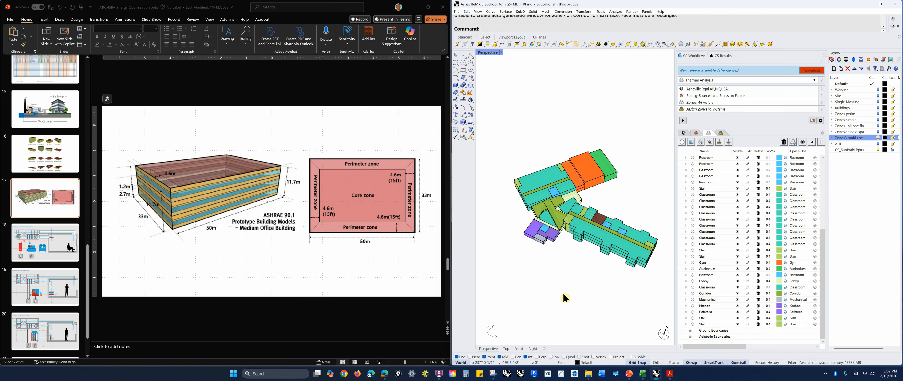
{"action": "right_click_drag", "start_coordinate": [564, 297], "coordinate": [591, 286]}
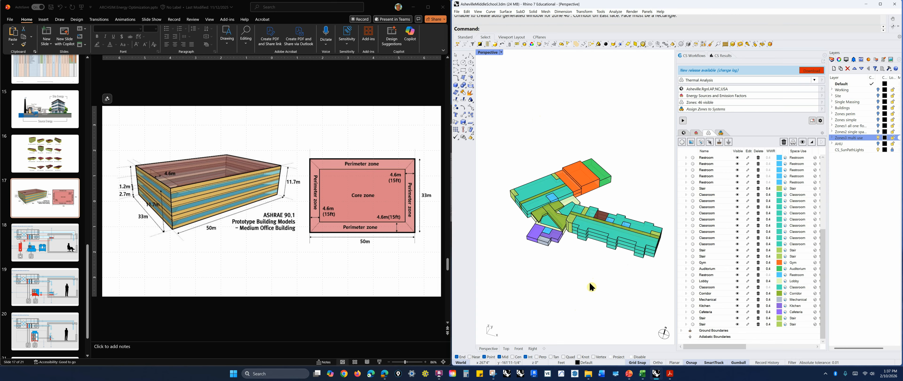
Open the simulation results, load the G-Zhpan IDL CB 90.1class run and show its Peak Cooling Week building chart
{"action": "right_click_drag", "start_coordinate": [596, 282], "coordinate": [590, 291]}
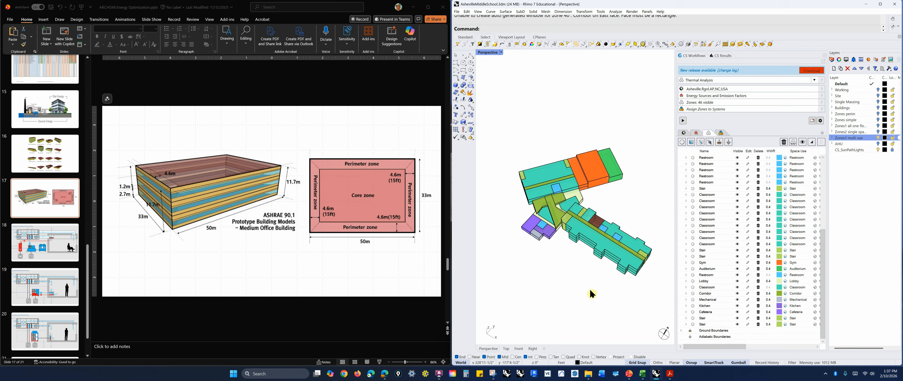
{"action": "right_click_drag", "start_coordinate": [585, 294], "coordinate": [602, 294]}
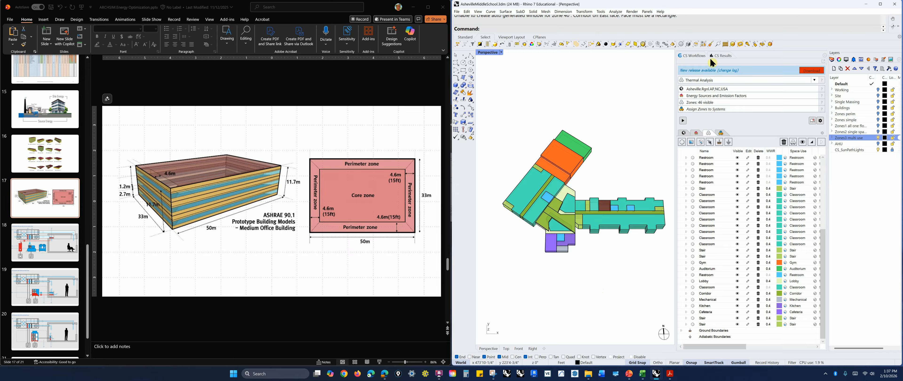
{"action": "left_click", "coordinate": [722, 56]}
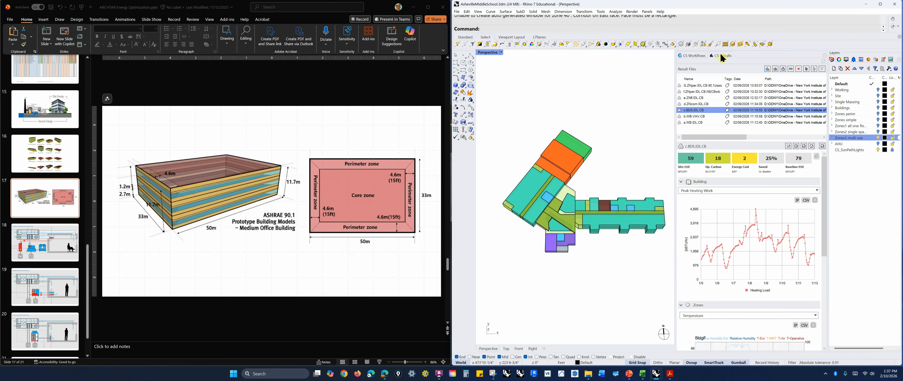
{"action": "left_click", "coordinate": [719, 87]}
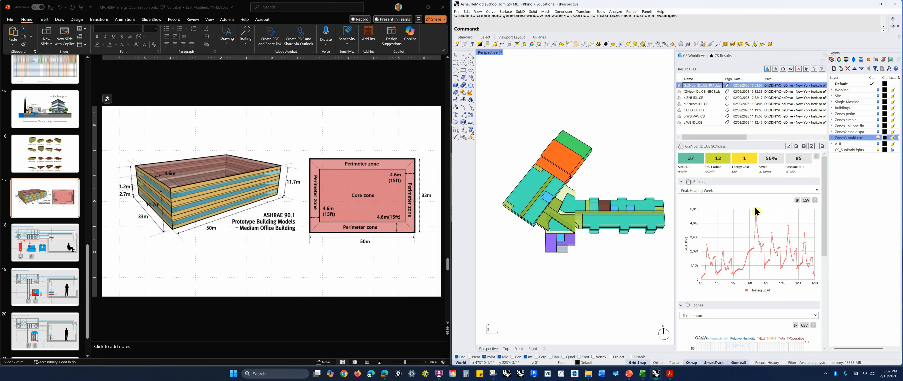
{"action": "left_click", "coordinate": [817, 191]}
{"action": "left_click", "coordinate": [747, 253]}
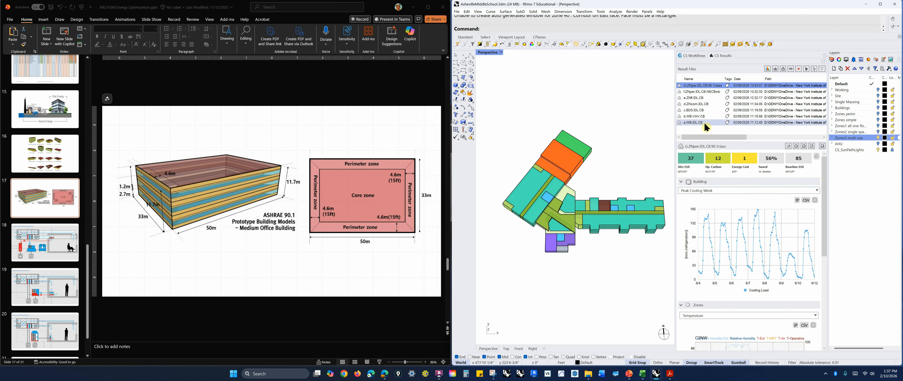
Load the 1-Zhpan and e-ZNfl IDL CB result files in turn and switch the building chart to Peak Heating Week
{"action": "left_click", "coordinate": [697, 90]}
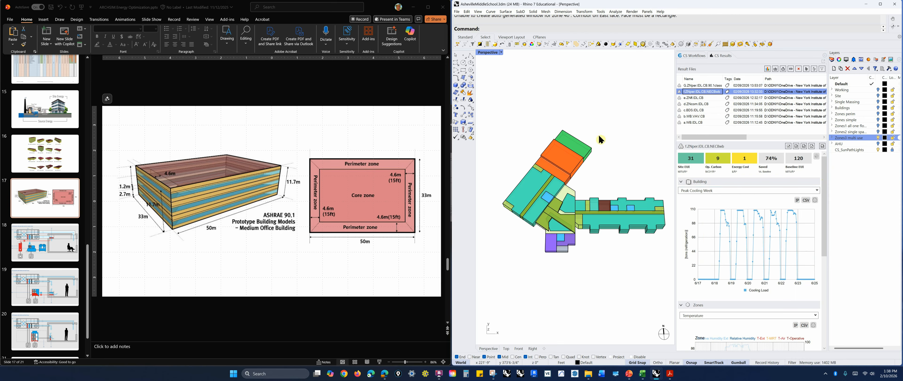
{"action": "left_click", "coordinate": [702, 100]}
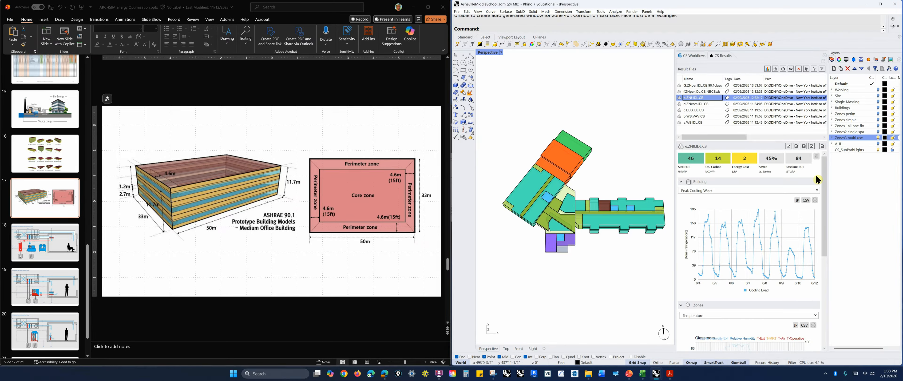
{"action": "left_click", "coordinate": [817, 190]}
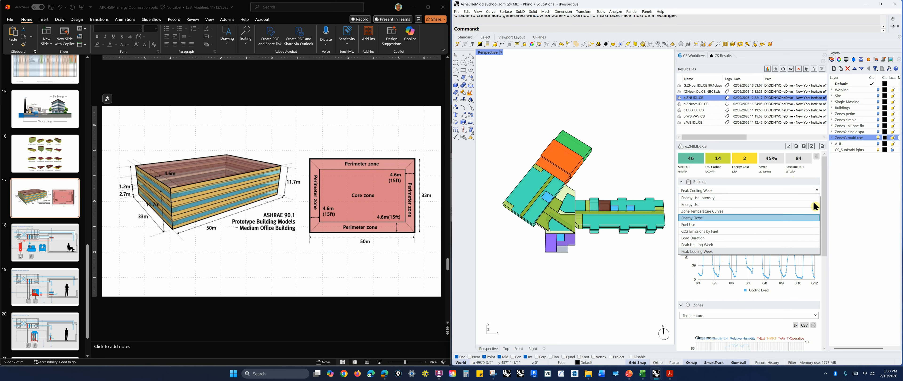
{"action": "left_click", "coordinate": [755, 250]}
Orbit and zoom around the building model to inspect the colored zones
{"action": "right_click_drag", "start_coordinate": [657, 262], "coordinate": [641, 246]}
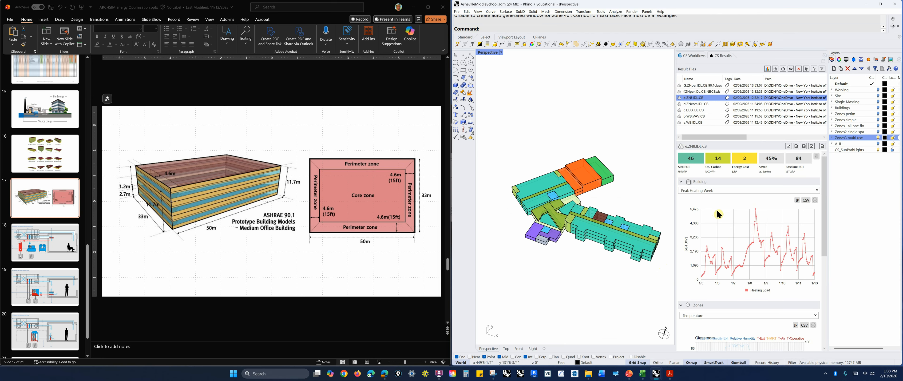
{"action": "right_click_drag", "start_coordinate": [618, 284], "coordinate": [623, 288]}
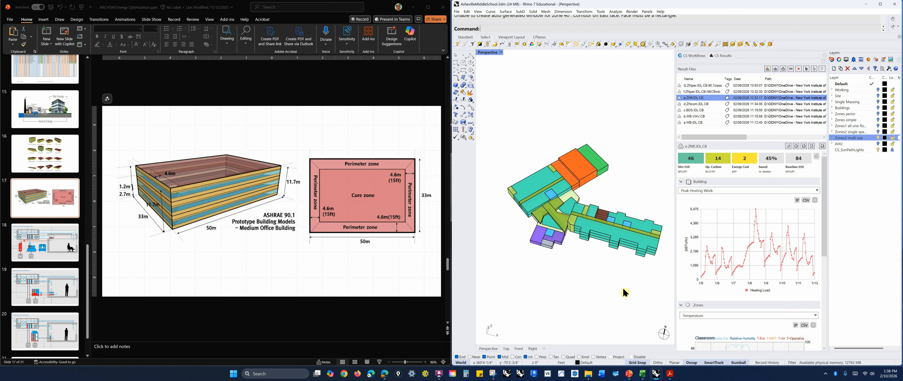
{"action": "key", "text": "ctrl"}
{"action": "key", "text": "ctrl"}
{"action": "scroll", "coordinate": [609, 222], "scroll_direction": "up", "scroll_amount": 3}
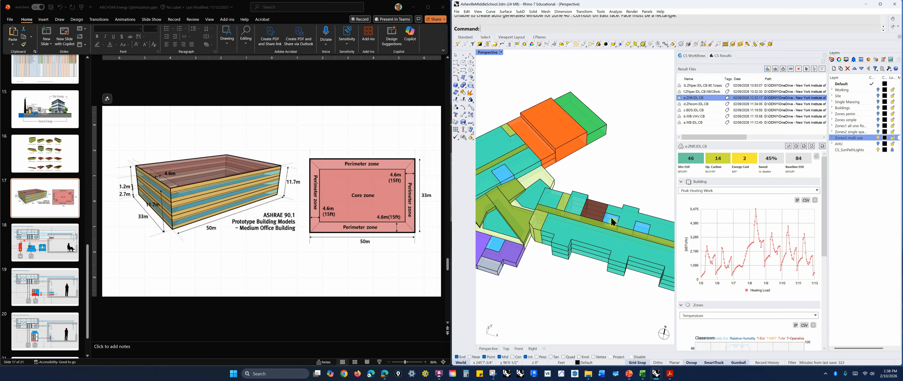
{"action": "scroll", "coordinate": [610, 216], "scroll_direction": "down", "scroll_amount": 3}
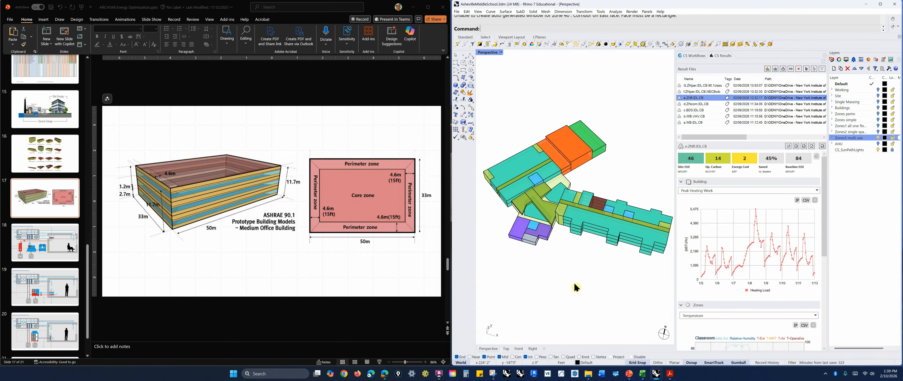
{"action": "scroll", "coordinate": [582, 260], "scroll_direction": "down", "scroll_amount": 3}
{"action": "right_click_drag", "start_coordinate": [591, 241], "coordinate": [598, 244]}
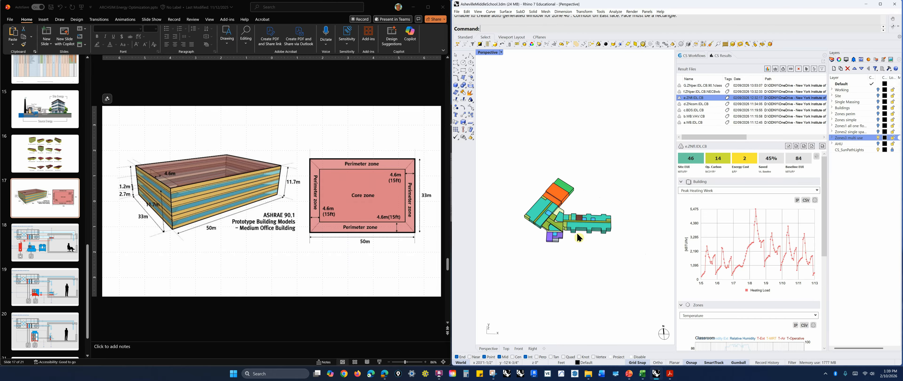
{"action": "scroll", "coordinate": [579, 239], "scroll_direction": "up", "scroll_amount": 3}
{"action": "right_click_drag", "start_coordinate": [580, 243], "coordinate": [577, 238]}
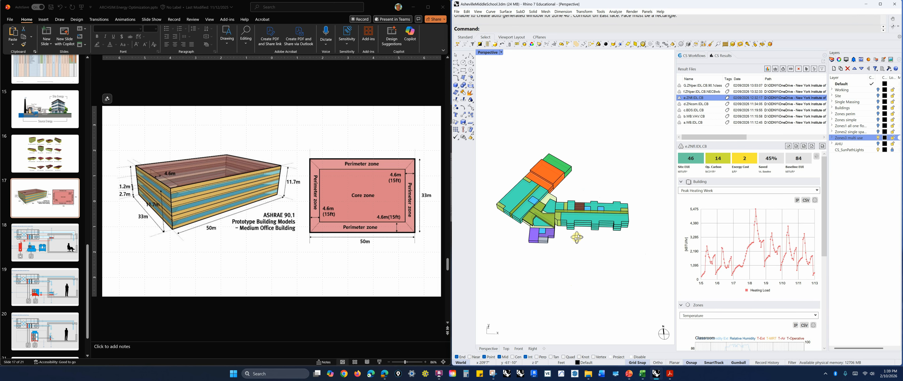
{"action": "scroll", "coordinate": [498, 200], "scroll_direction": "up", "scroll_amount": 3}
{"action": "scroll", "coordinate": [498, 200], "scroll_direction": "down", "scroll_amount": 2}
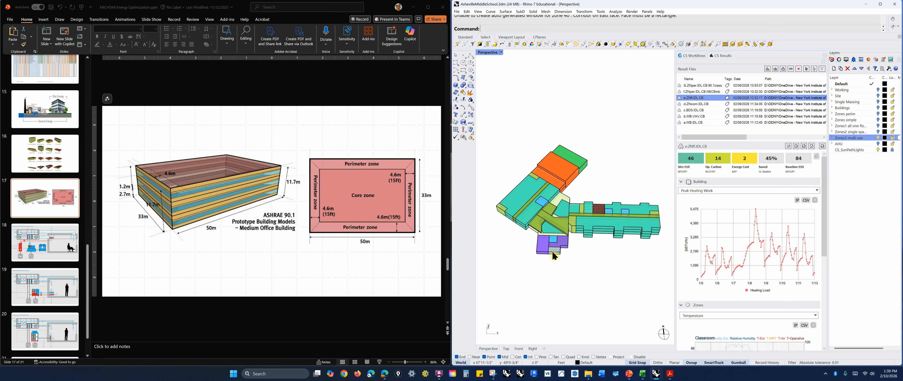